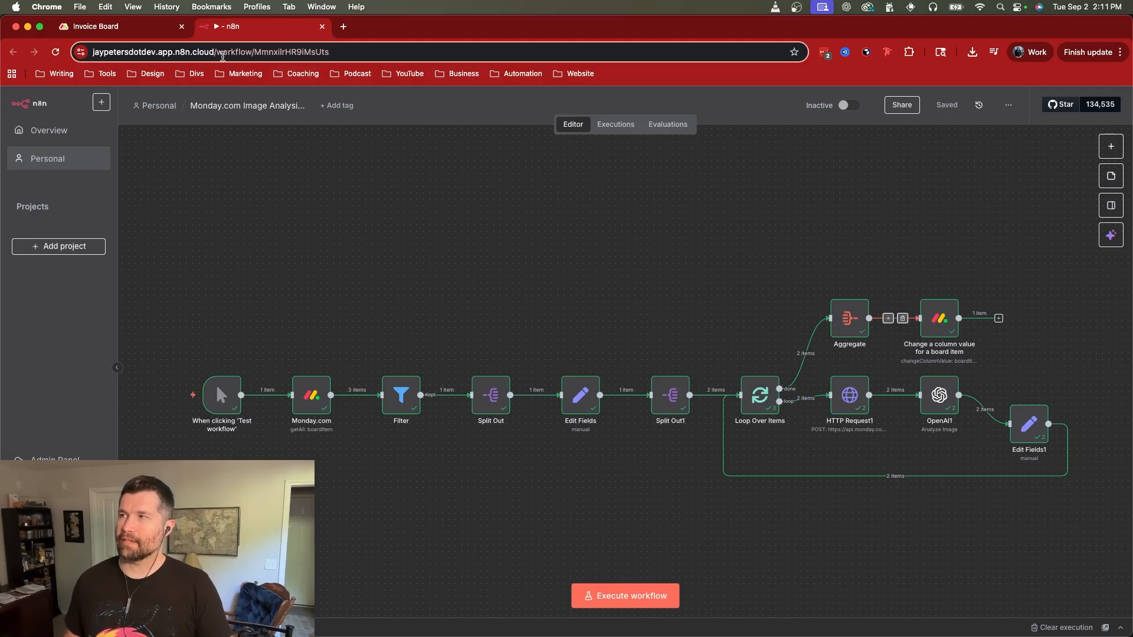
# Step: Review the Invoice Board in monday.com, including Item 2's images, and return to the n8n workflow
pyautogui.click(100, 26)
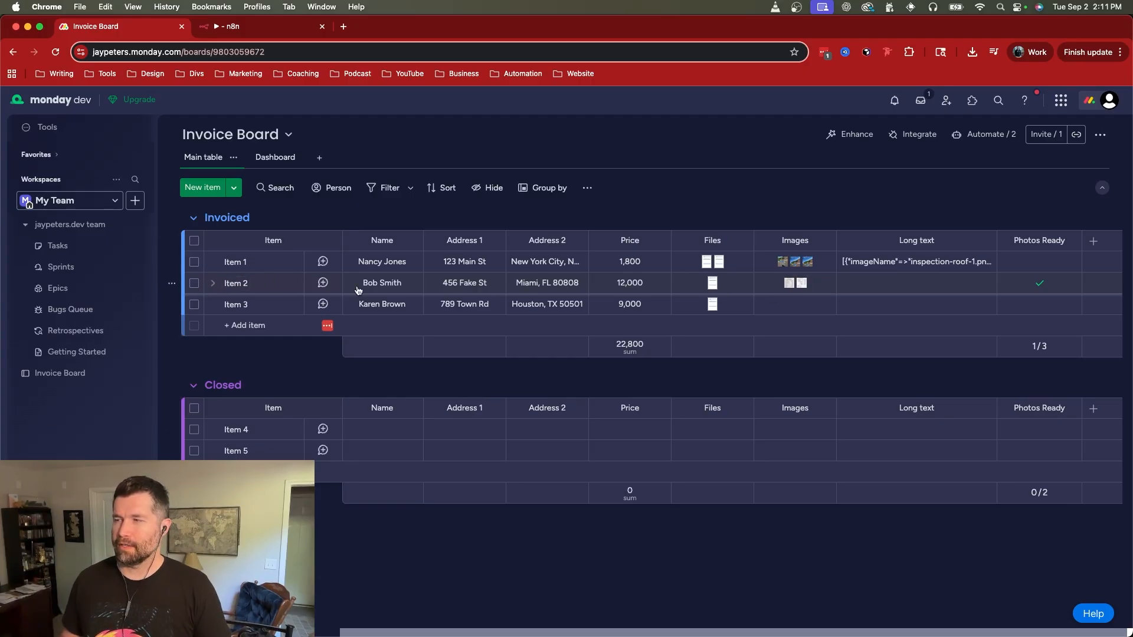
pyautogui.moveTo(789, 286)
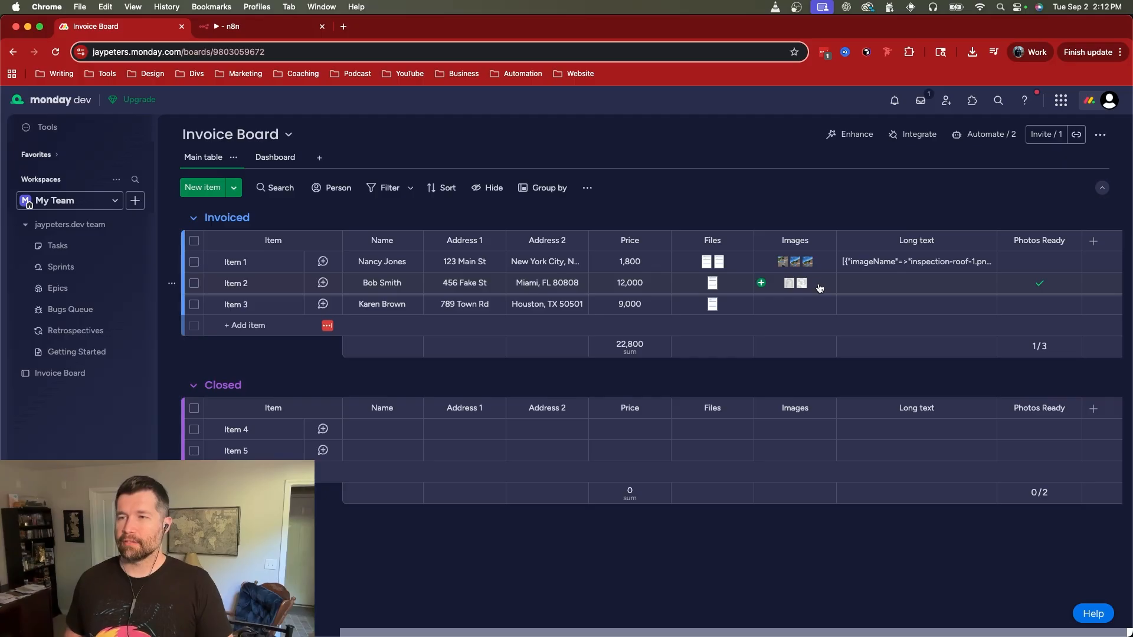
pyautogui.click(279, 28)
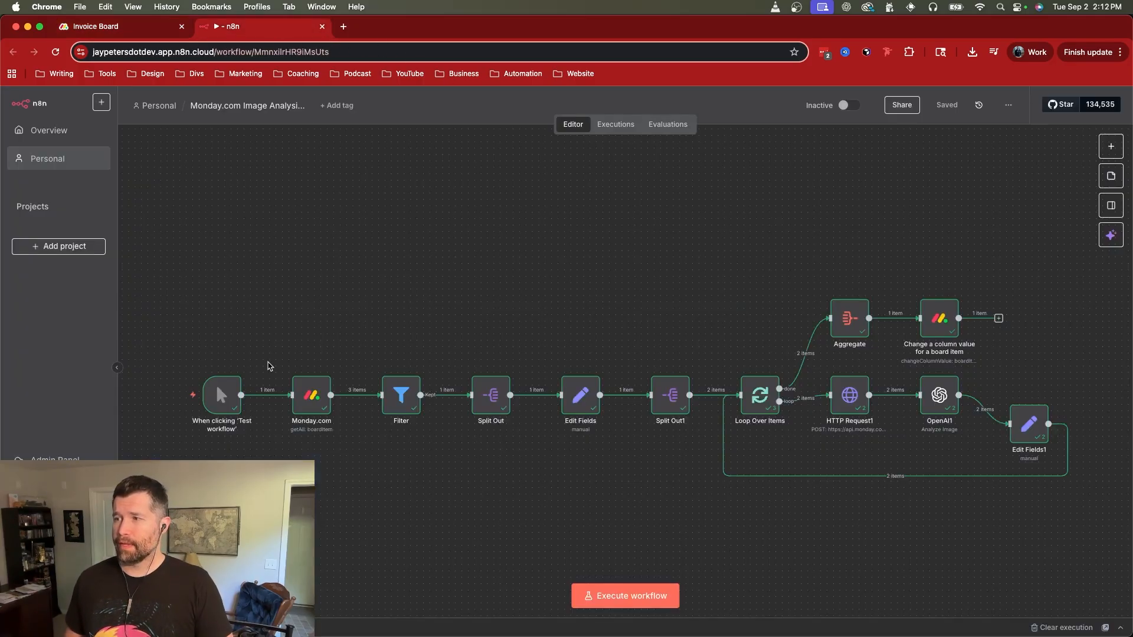
pyautogui.moveTo(231, 409)
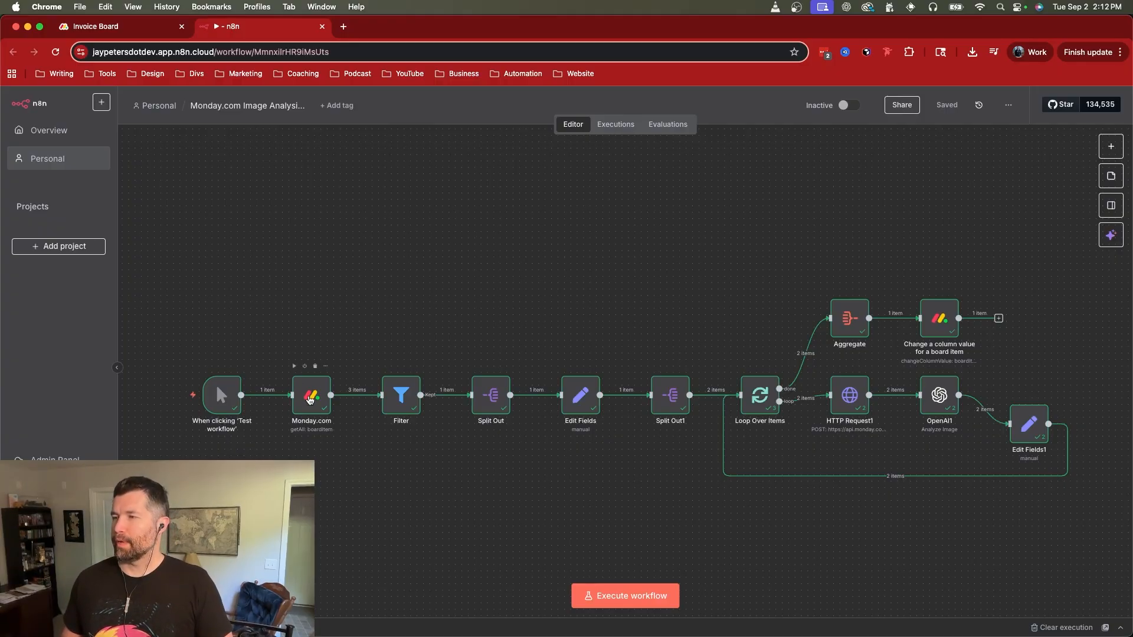
# Step: Inspect the Monday.com node's parameters against the Invoiced group on the Invoice Board, and return to the canvas
pyautogui.click(314, 399)
pyautogui.doubleClick(314, 399)
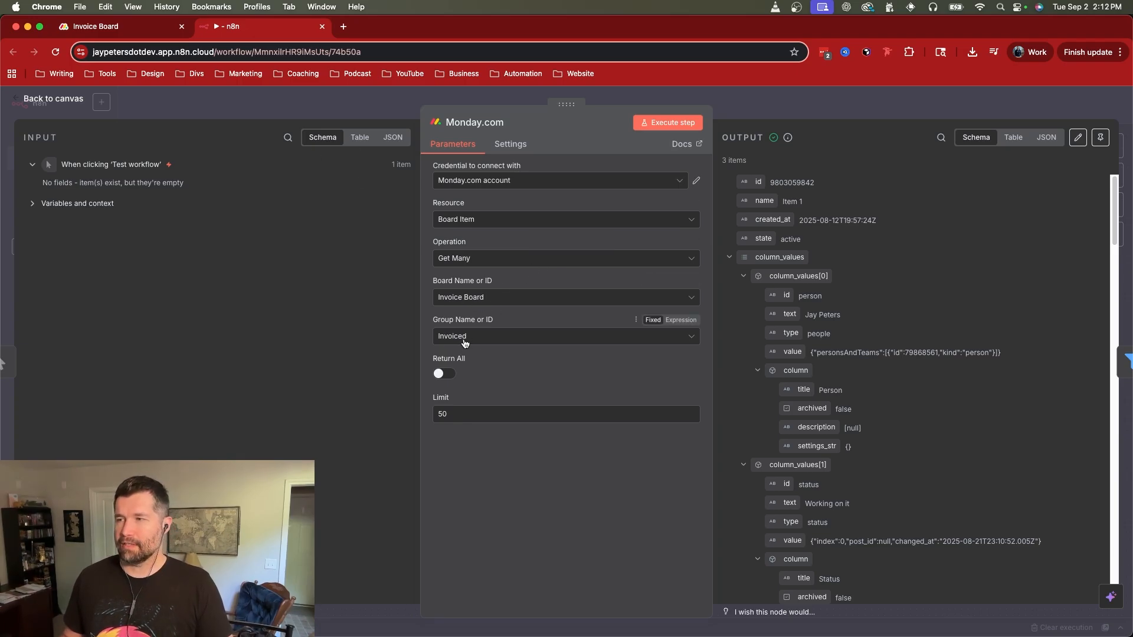
pyautogui.click(154, 31)
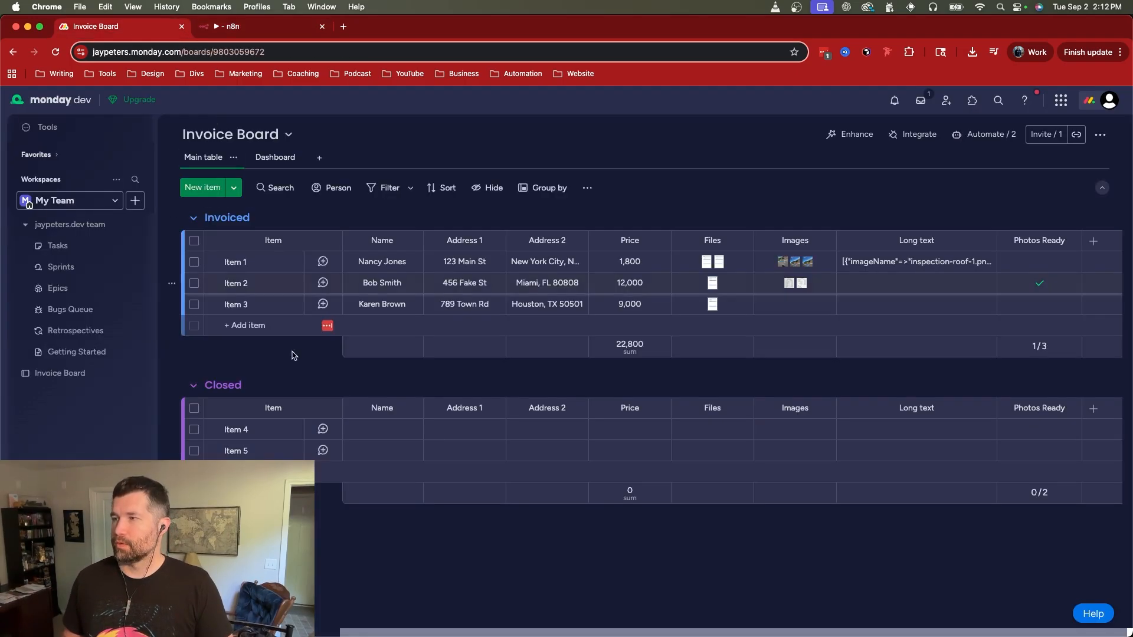
pyautogui.click(248, 33)
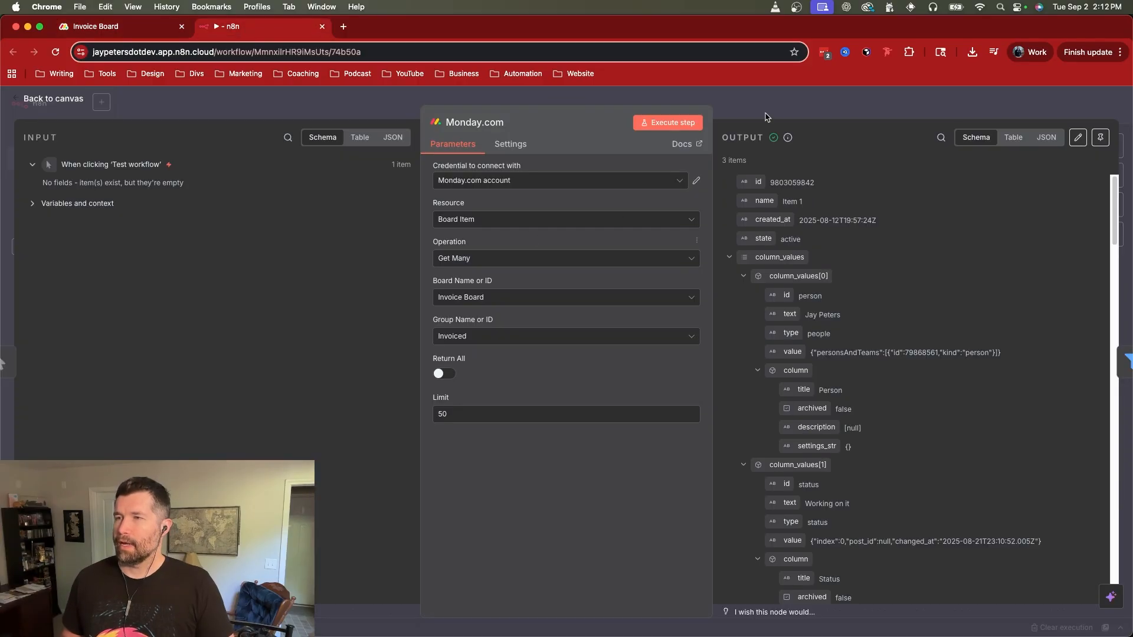
pyautogui.click(849, 112)
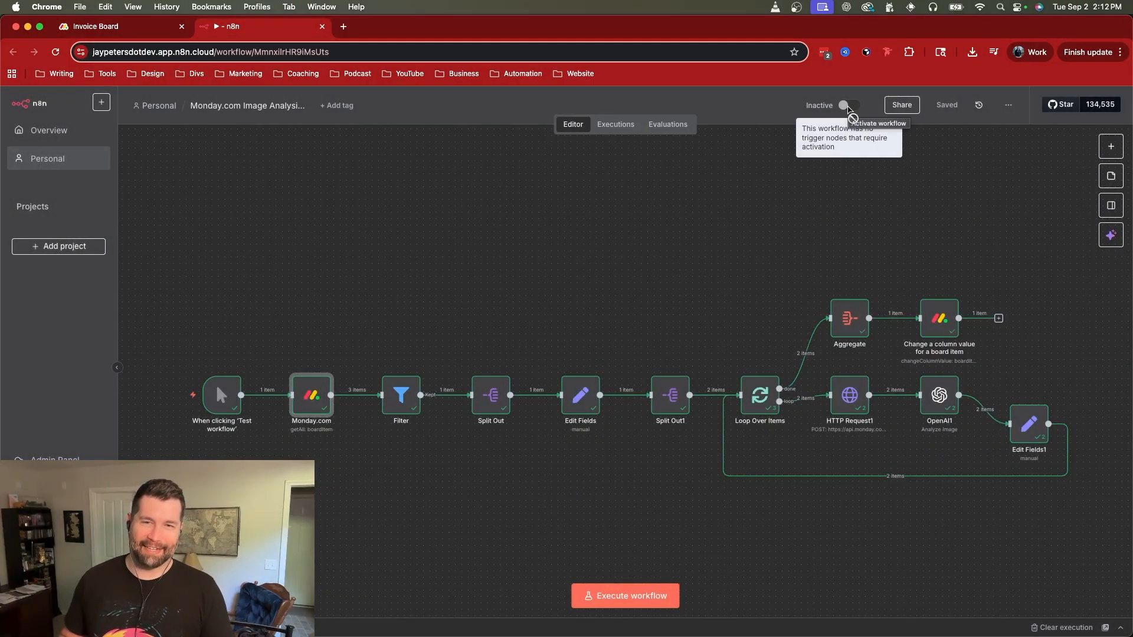
pyautogui.click(662, 208)
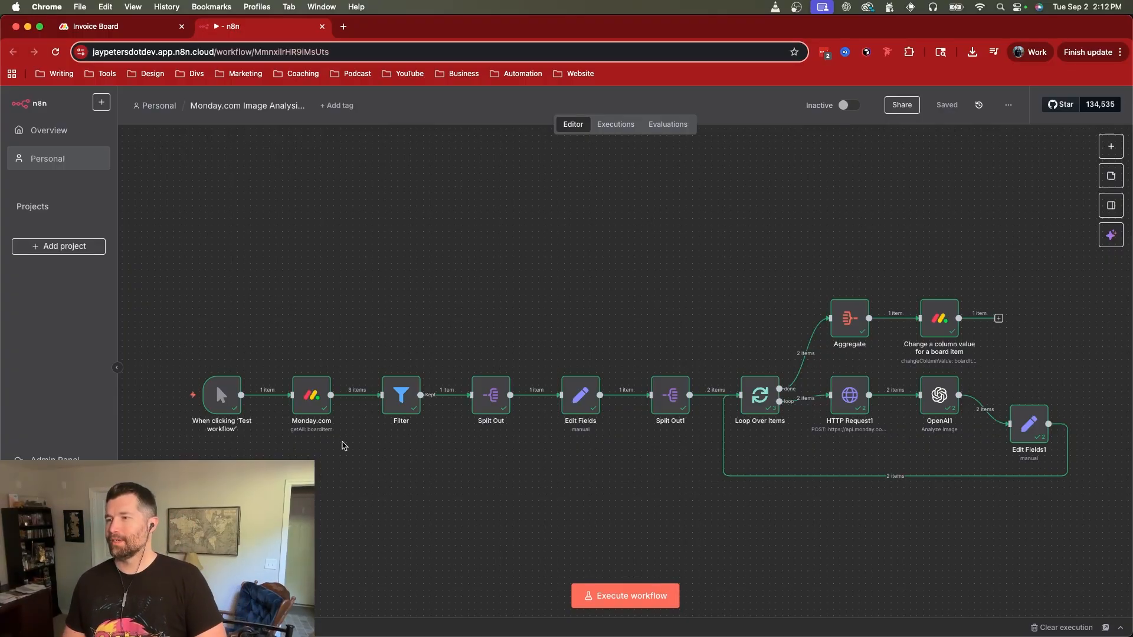
pyautogui.doubleClick(401, 406)
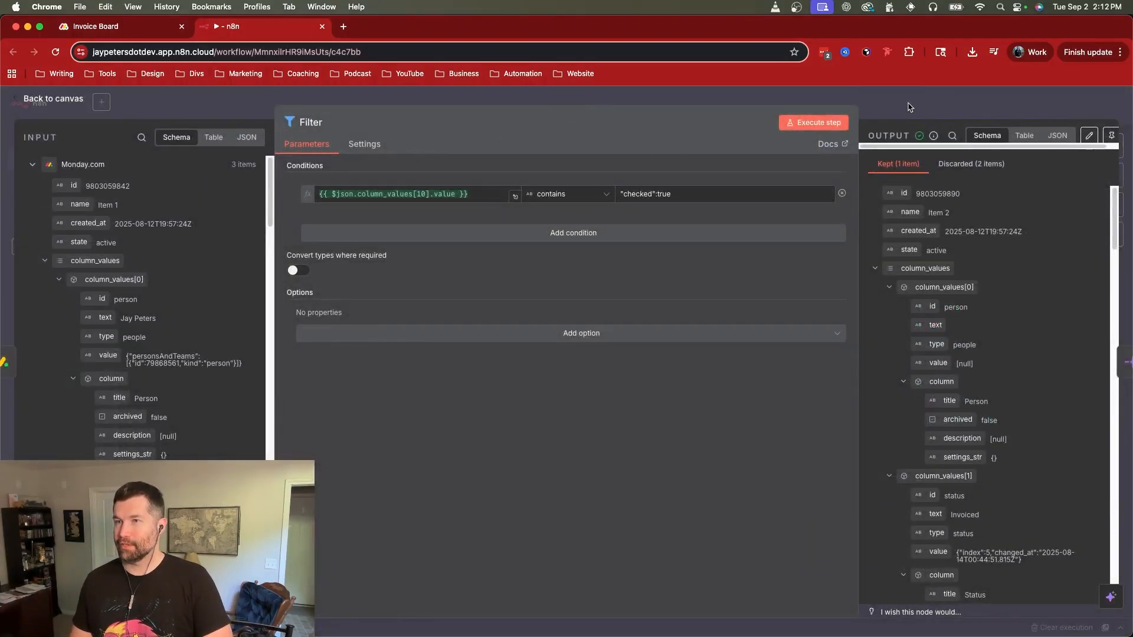
pyautogui.click(930, 101)
pyautogui.click(517, 320)
# Step: Reload the workflow page and execute only the Monday.com node to fetch the board items
pyautogui.press('super+r')
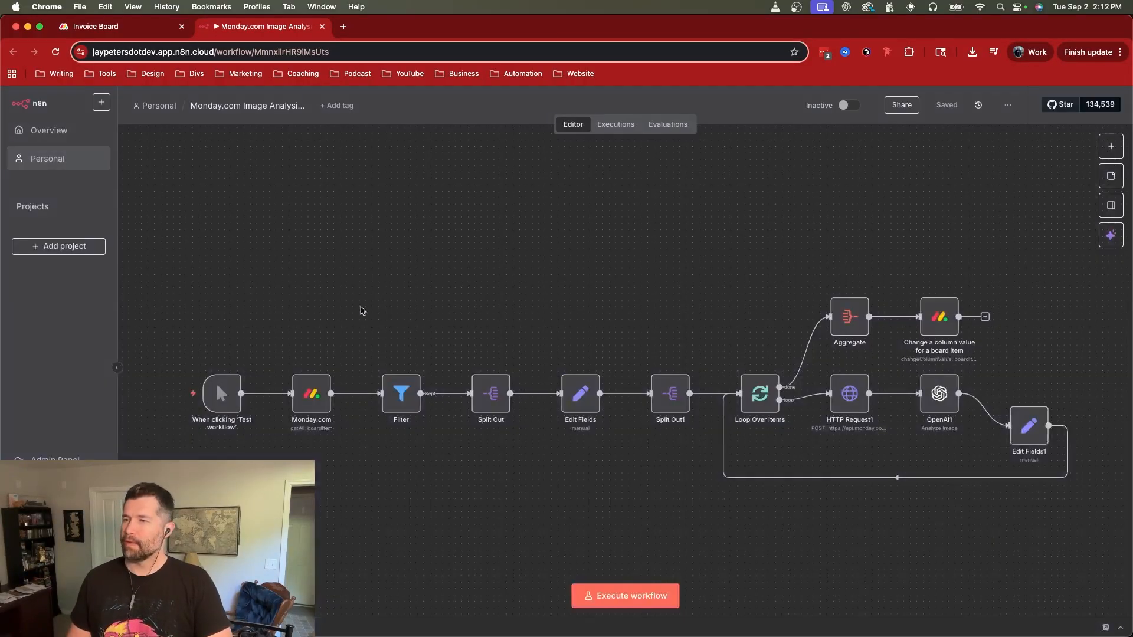
pyautogui.doubleClick(309, 407)
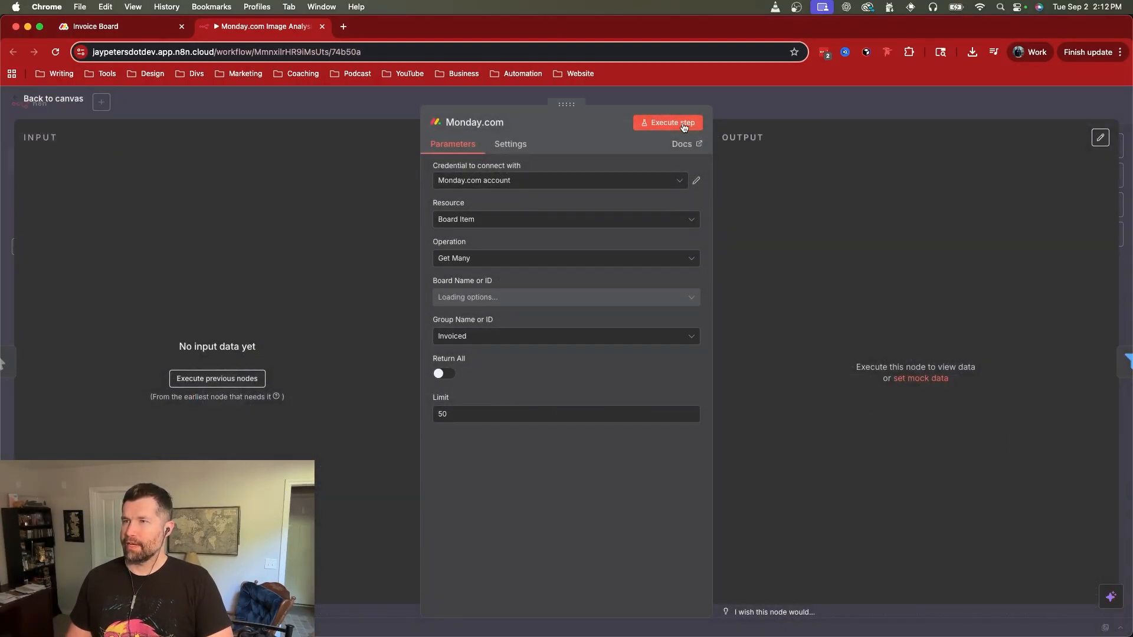
pyautogui.click(678, 122)
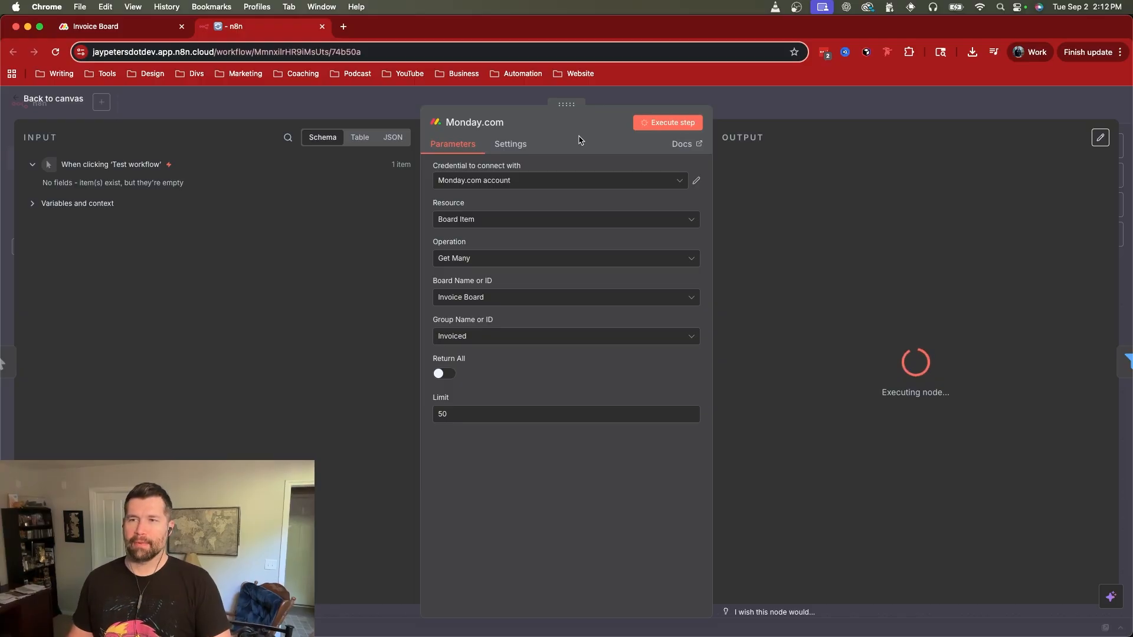
pyautogui.click(899, 106)
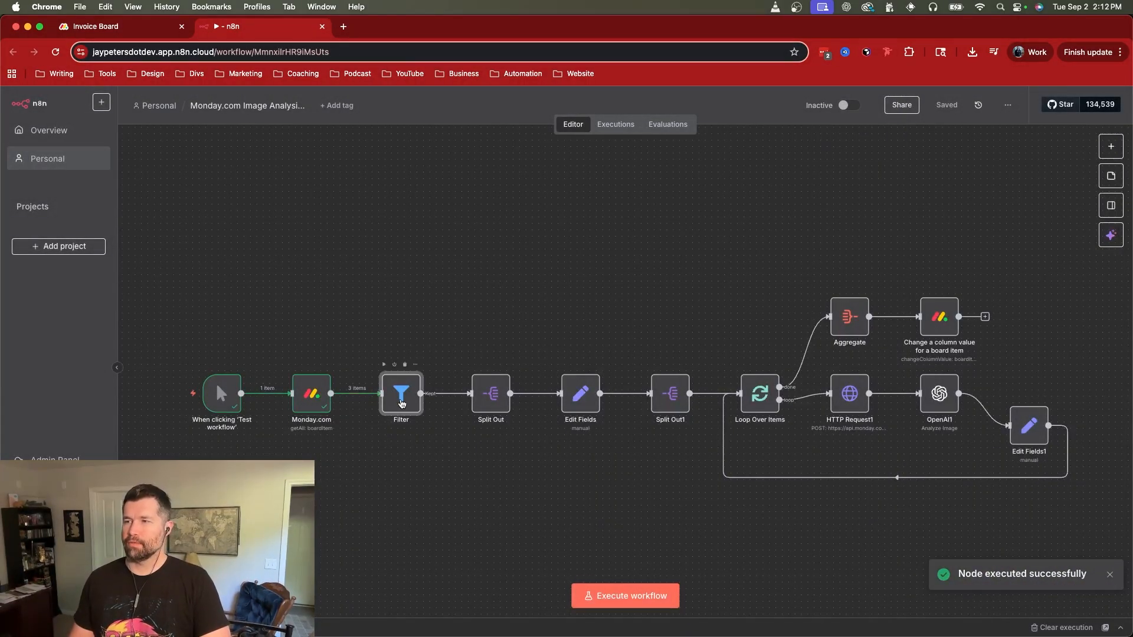
# Step: Open the Filter node and check the Photos Ready column on the monday.com board against its condition
pyautogui.doubleClick(400, 404)
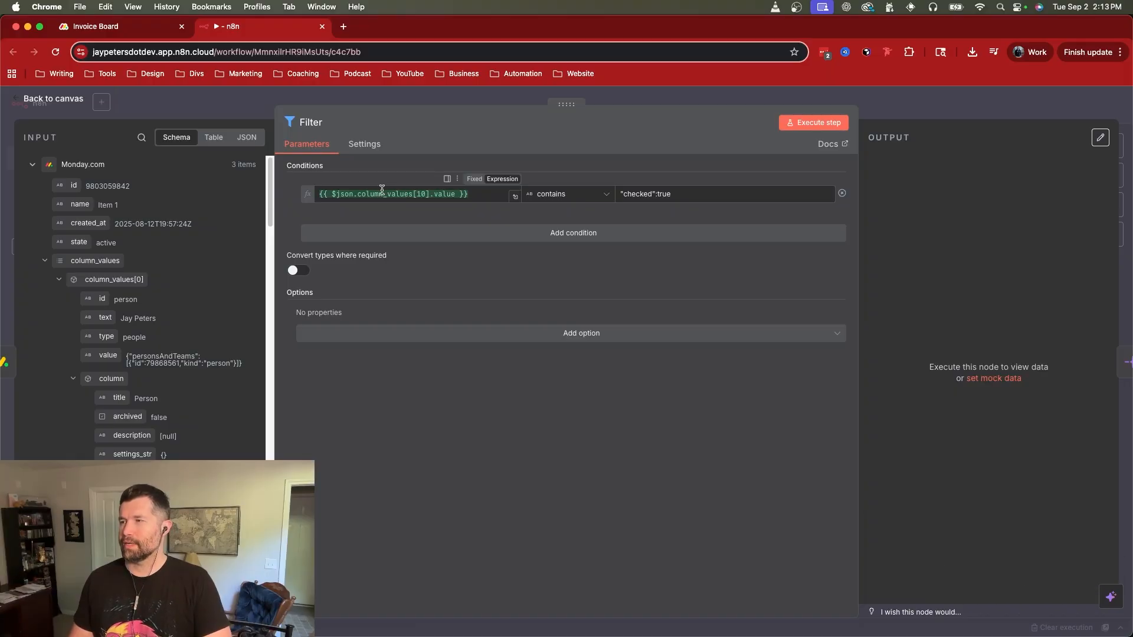
pyautogui.click(171, 27)
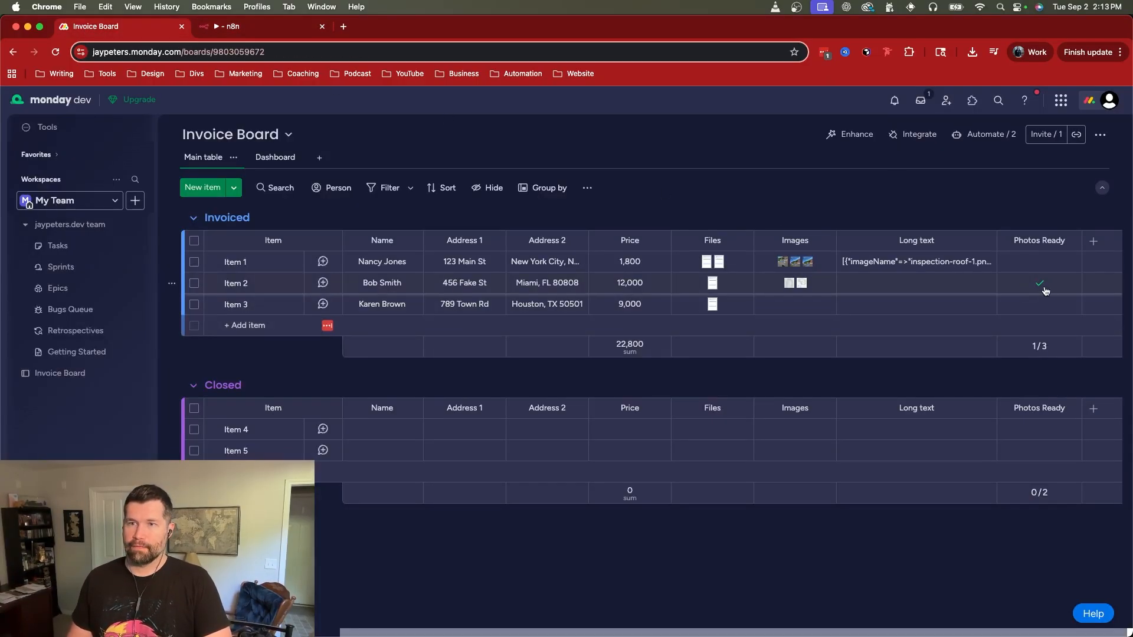
pyautogui.click(265, 26)
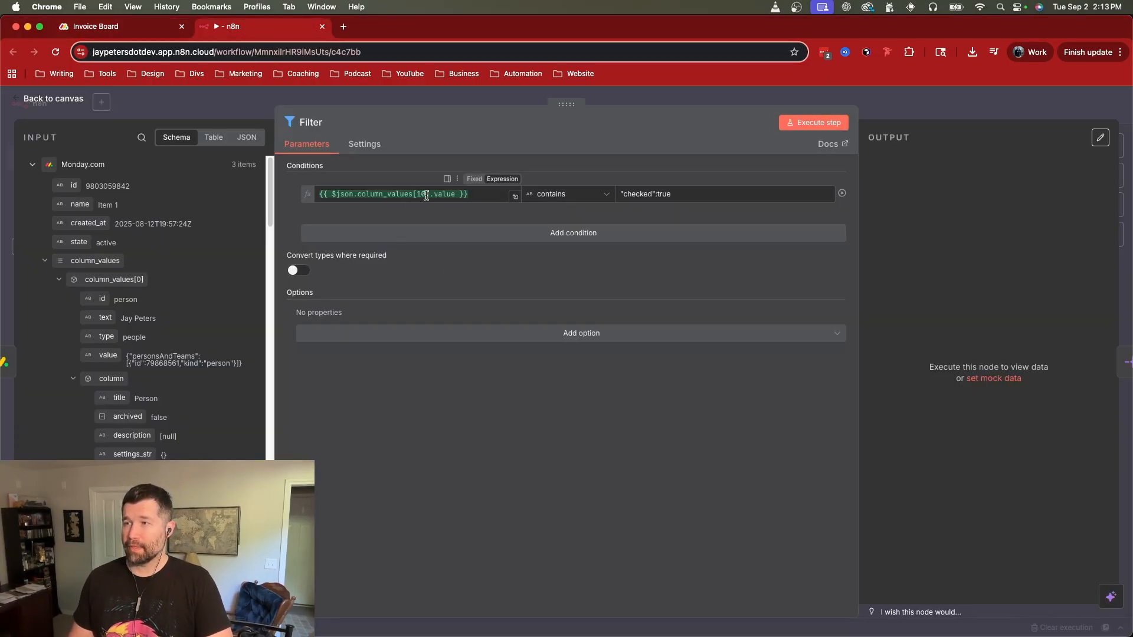
# Step: Collapse column_values[0] through column_values[9] in the Filter node's input and examine the value of column_values[10]
pyautogui.click(59, 279)
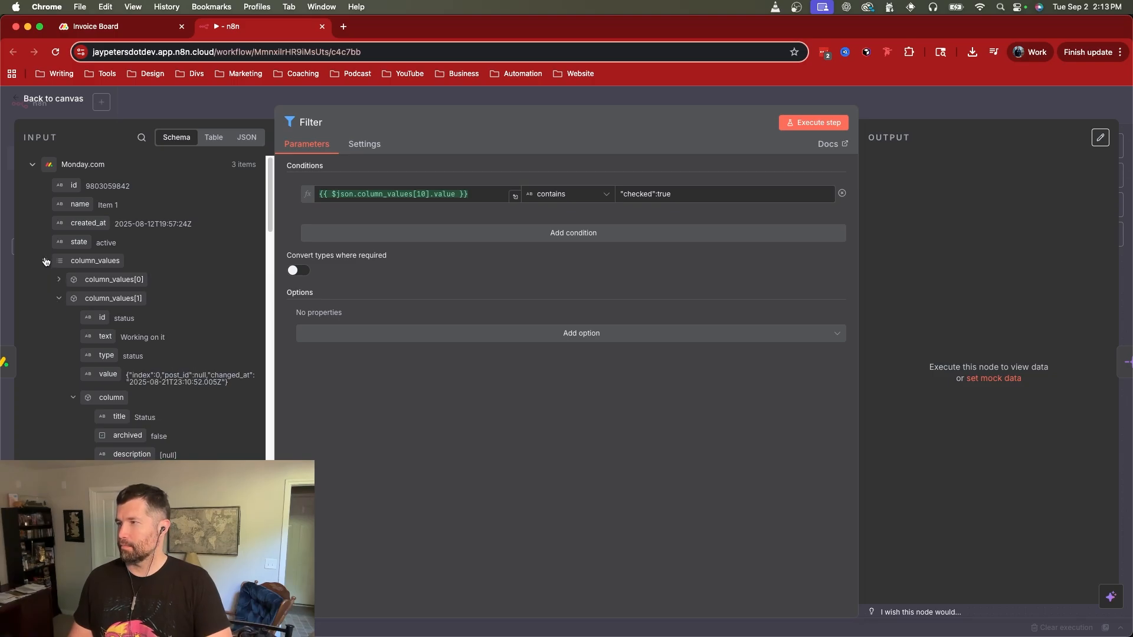
pyautogui.click(59, 298)
pyautogui.click(59, 316)
pyautogui.click(59, 336)
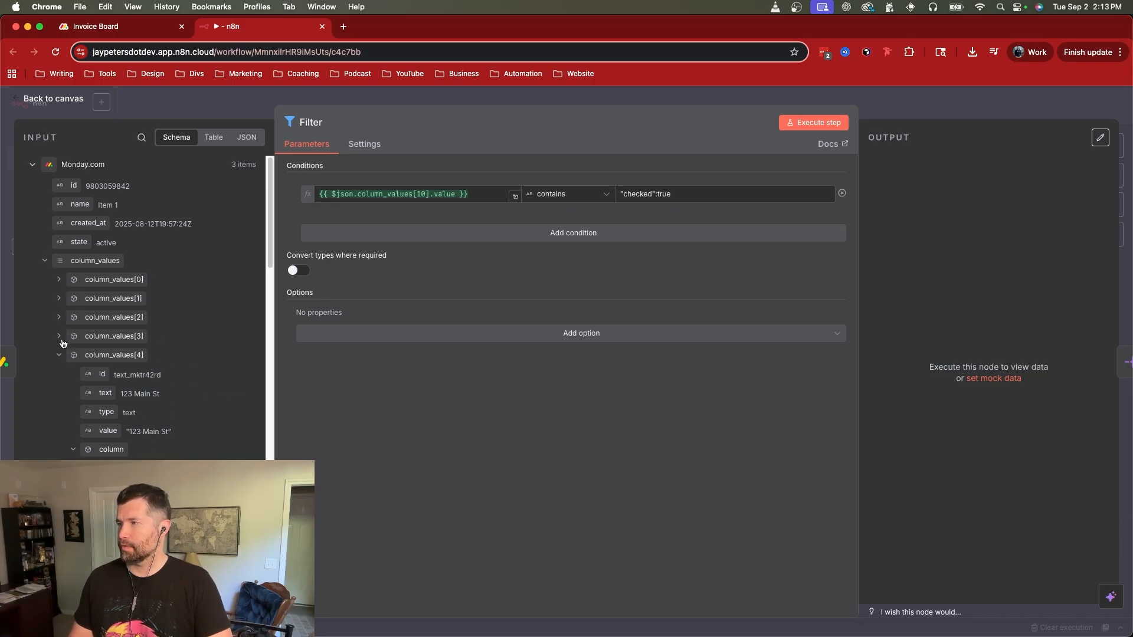
pyautogui.click(59, 355)
pyautogui.click(59, 373)
pyautogui.click(59, 392)
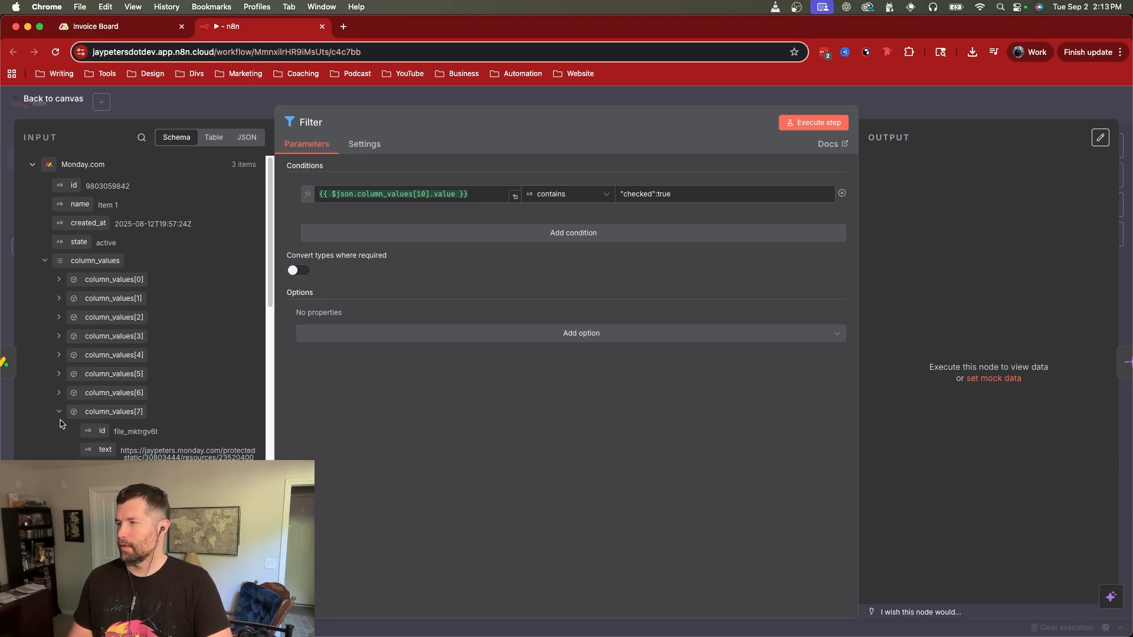
pyautogui.click(59, 411)
pyautogui.click(58, 434)
pyautogui.click(59, 449)
pyautogui.scroll(-4, 159, 407)
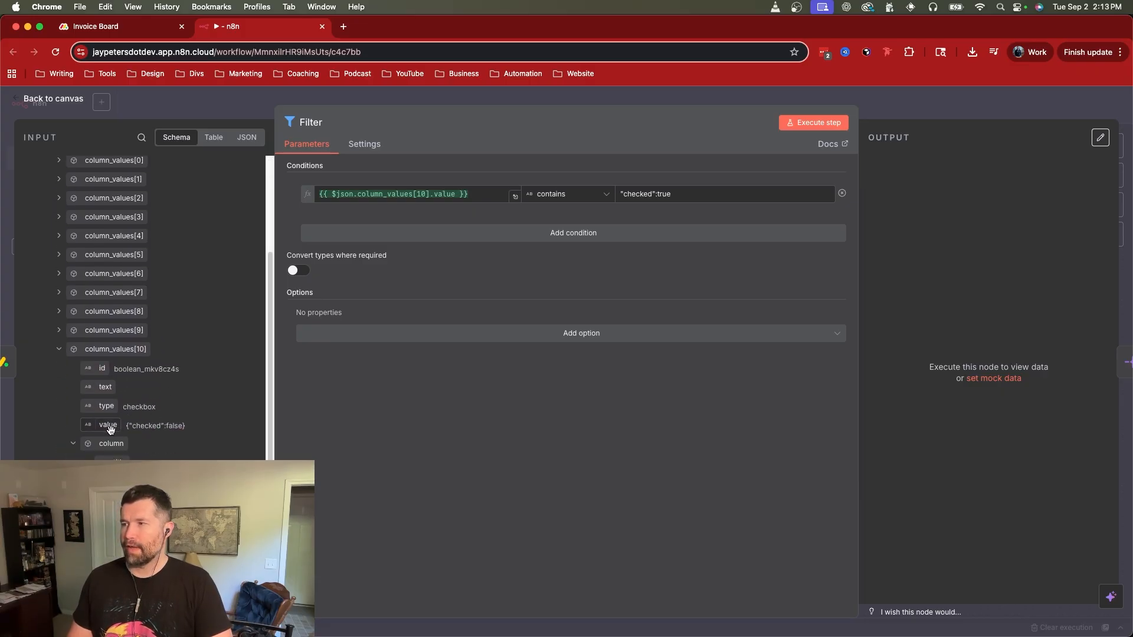
# Step: Preview the result of the column_values[10].value expression in the filter condition
pyautogui.moveTo(107, 426); pyautogui.dragTo(147, 439)
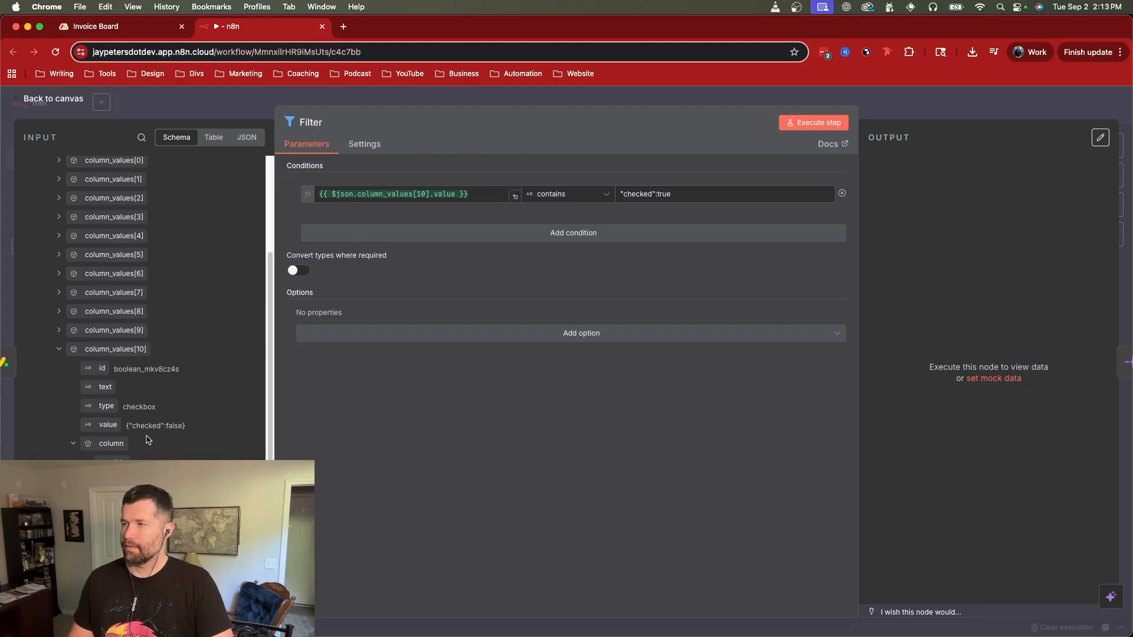
pyautogui.click(416, 195)
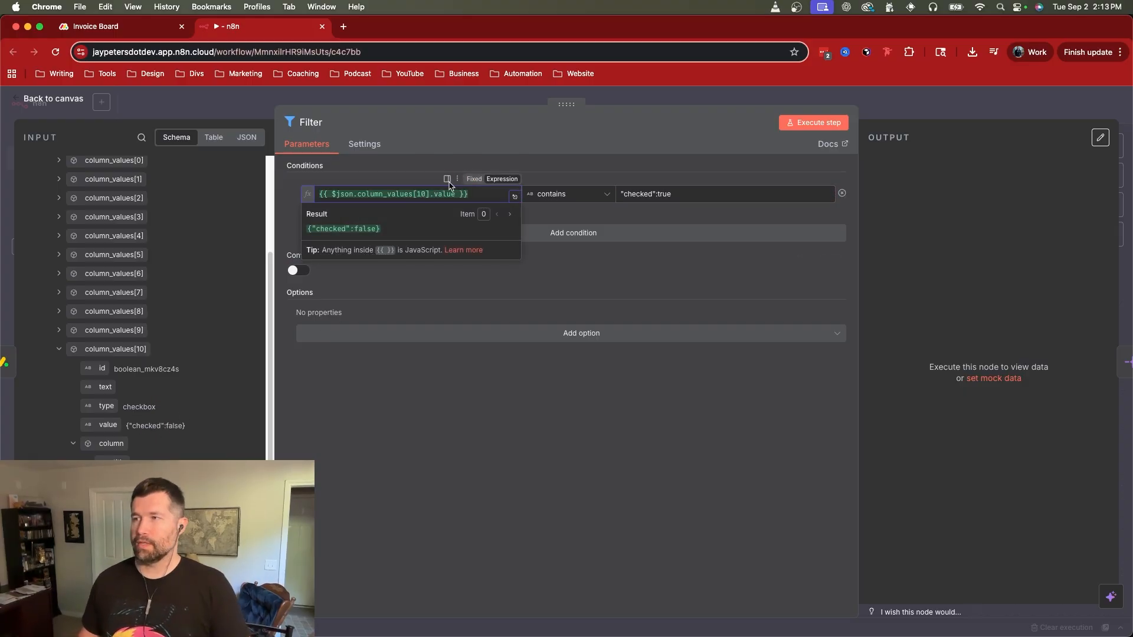
pyautogui.click(596, 161)
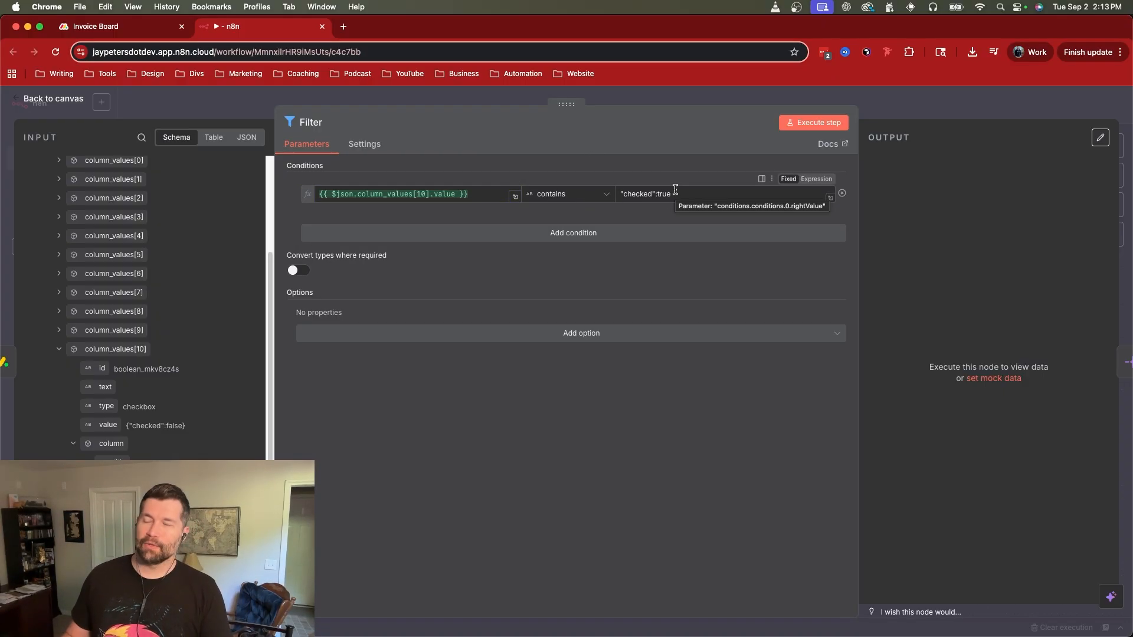
# Step: Check Item 2's Photos Ready checkbox on the board, execute the Filter node, and return to the canvas
pyautogui.click(69, 30)
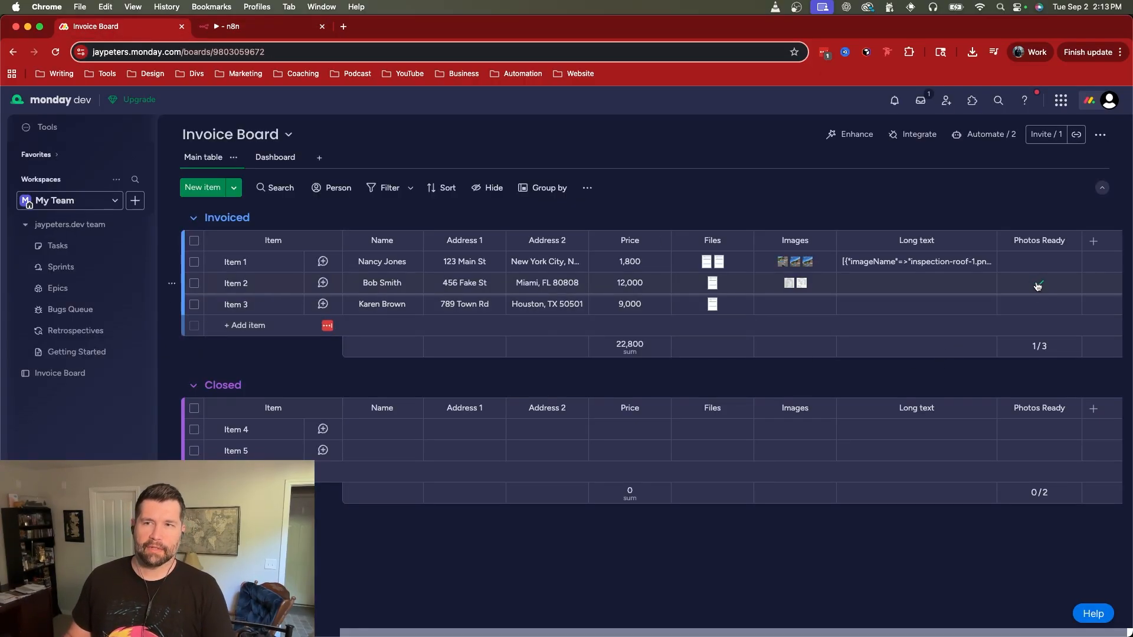
pyautogui.click(300, 27)
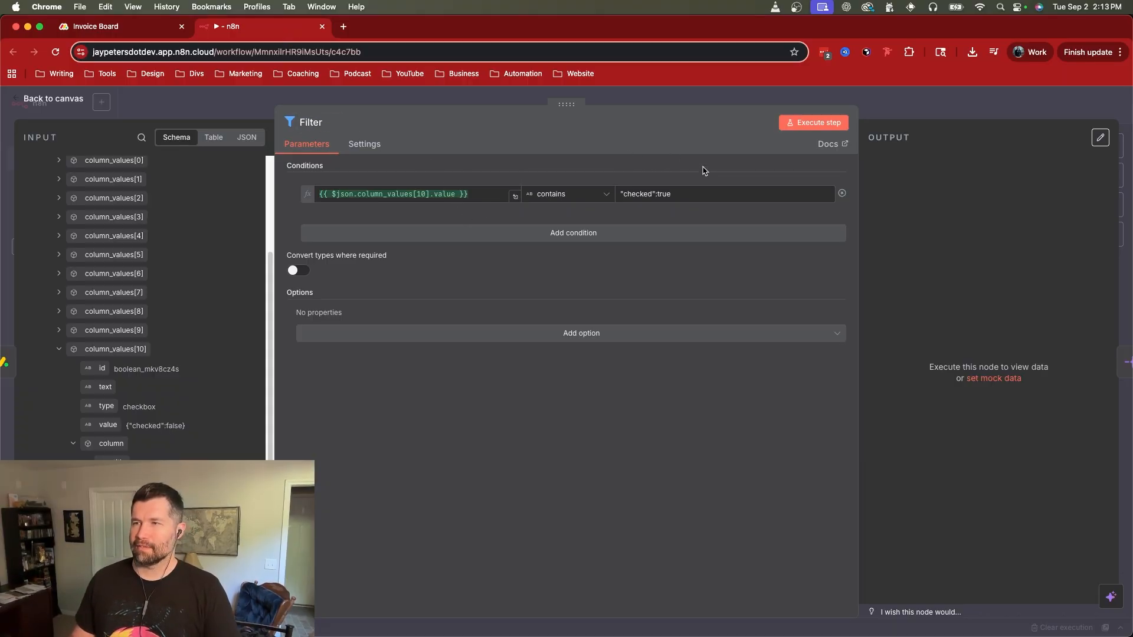
pyautogui.click(817, 125)
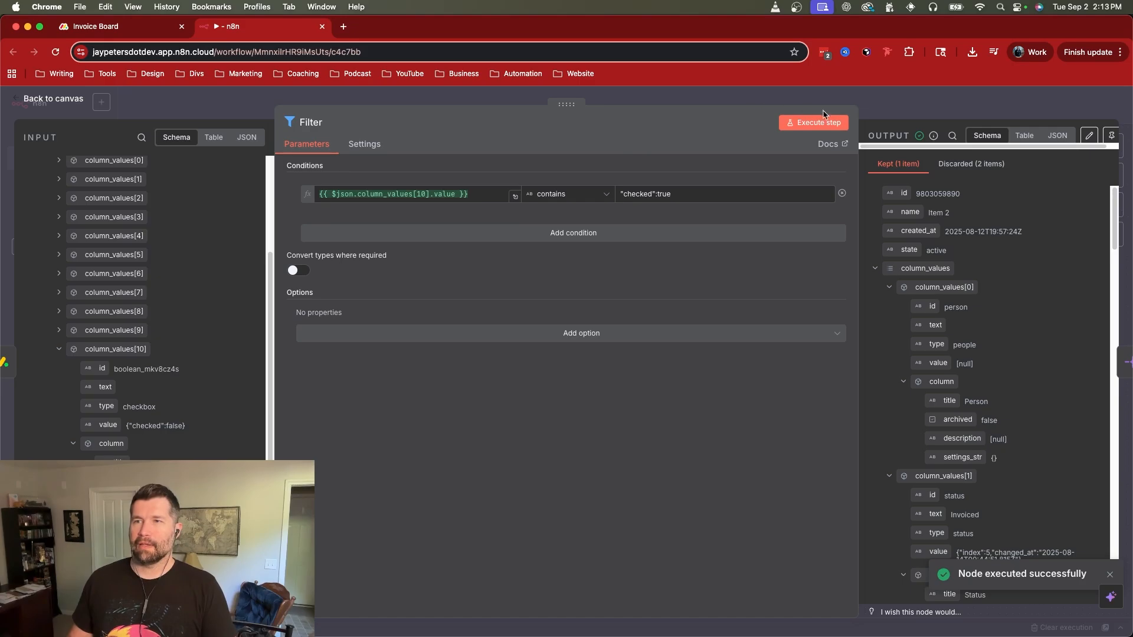
pyautogui.press('Escape')
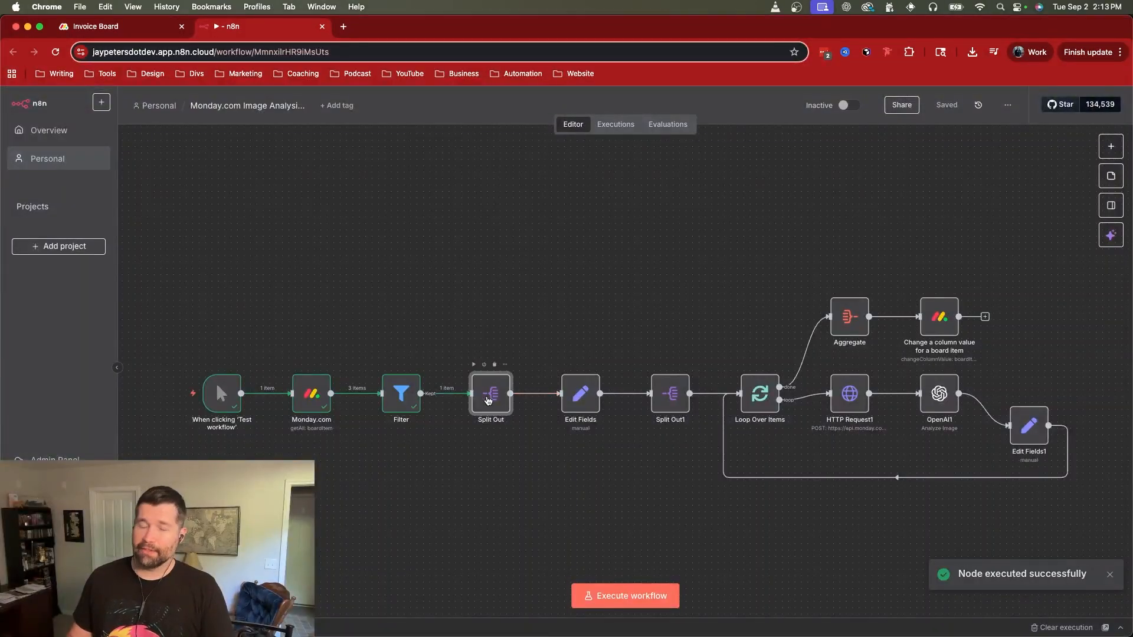
# Step: Open the Split Out node, collapse column_values[0] through column_values[7] in its input, and examine column_values[8]
pyautogui.doubleClick(488, 401)
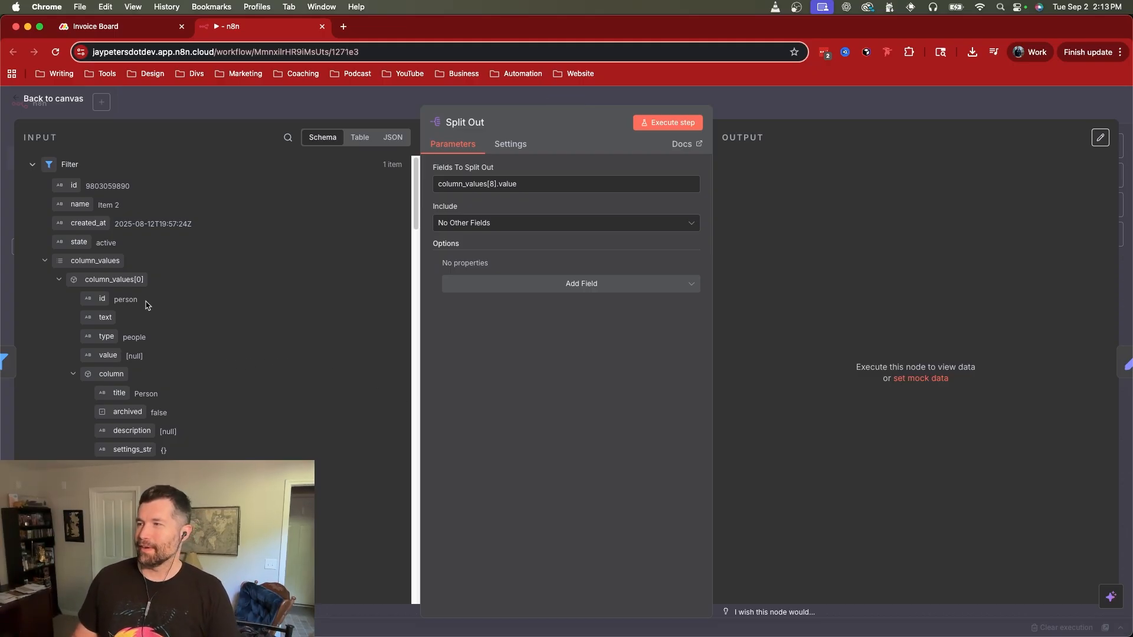
pyautogui.click(59, 280)
pyautogui.click(59, 299)
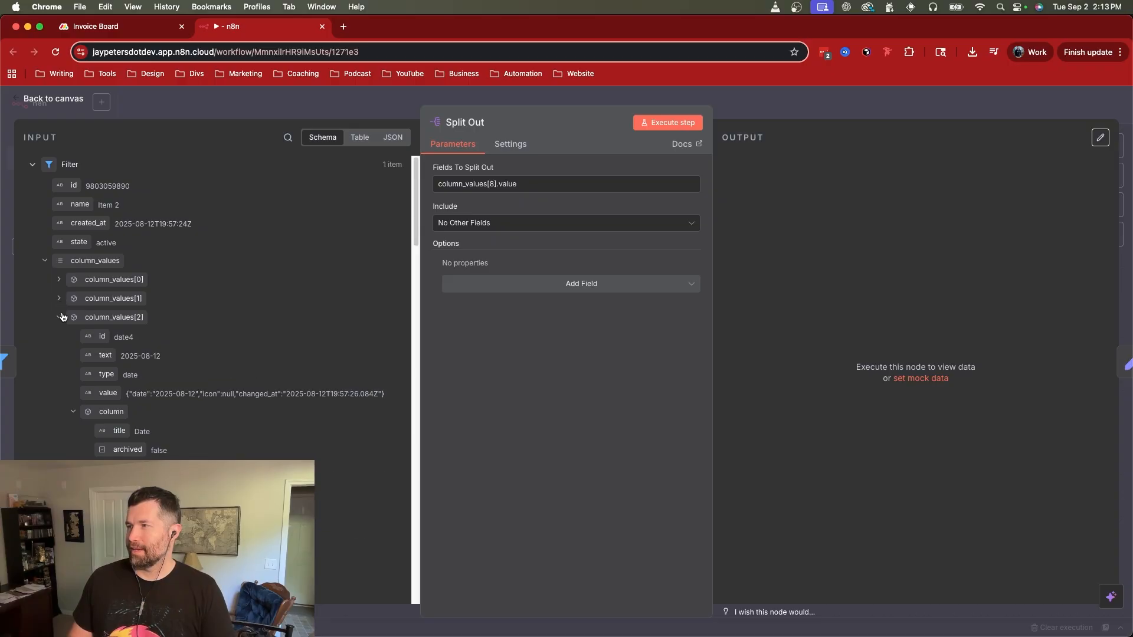
pyautogui.click(59, 317)
pyautogui.click(59, 336)
pyautogui.click(59, 356)
pyautogui.click(59, 374)
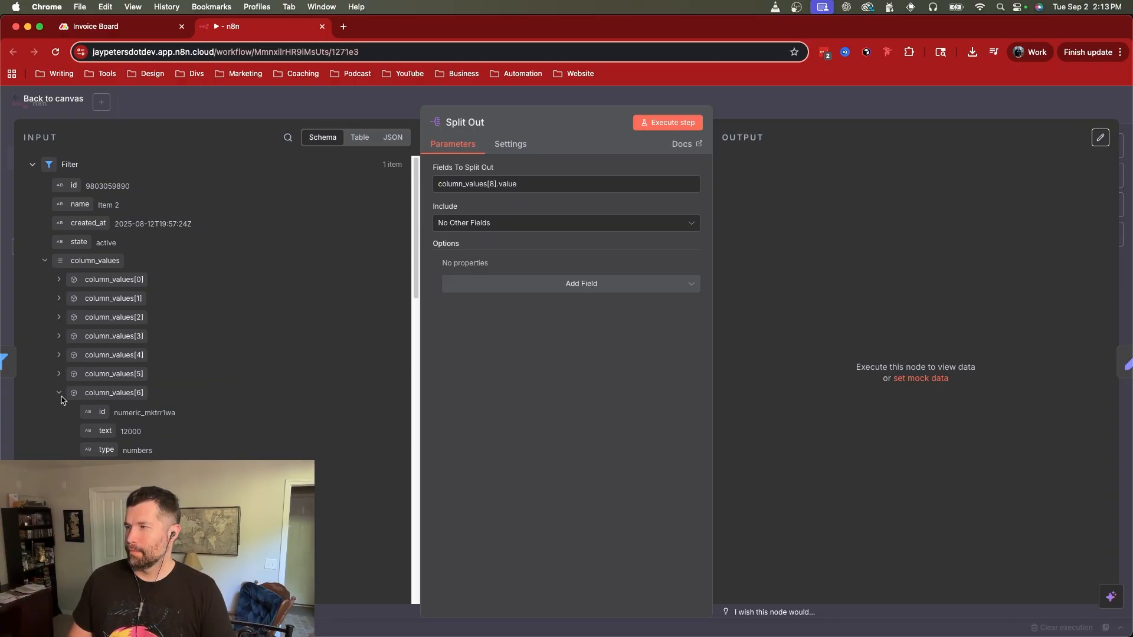
pyautogui.click(59, 393)
pyautogui.click(59, 412)
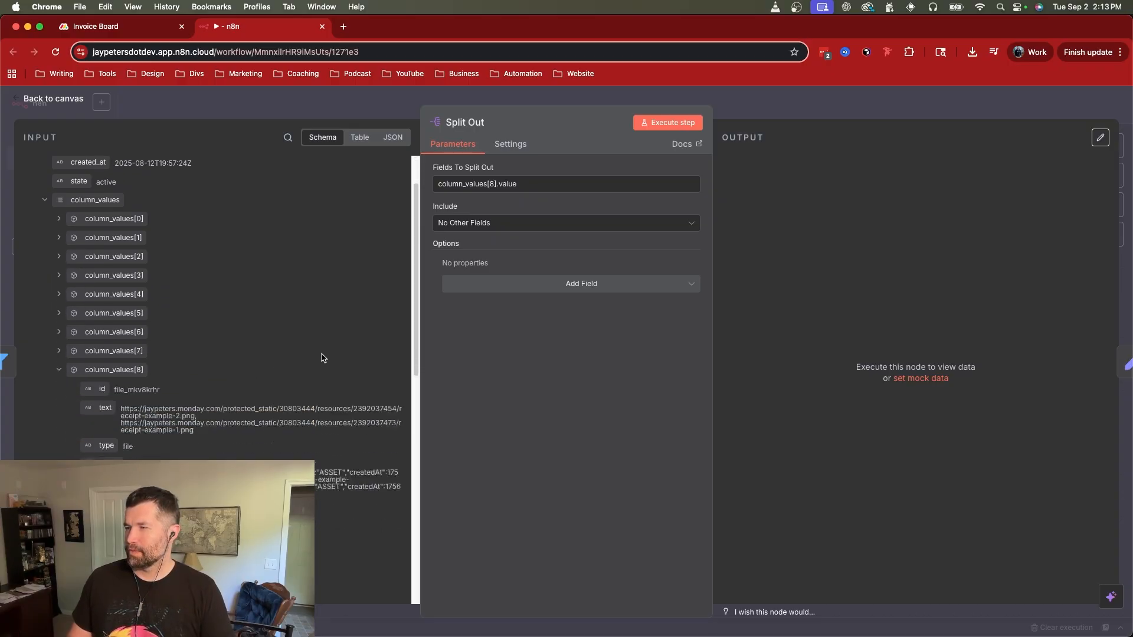
pyautogui.scroll(-4, 265, 348)
pyautogui.scroll(-1, 216, 336)
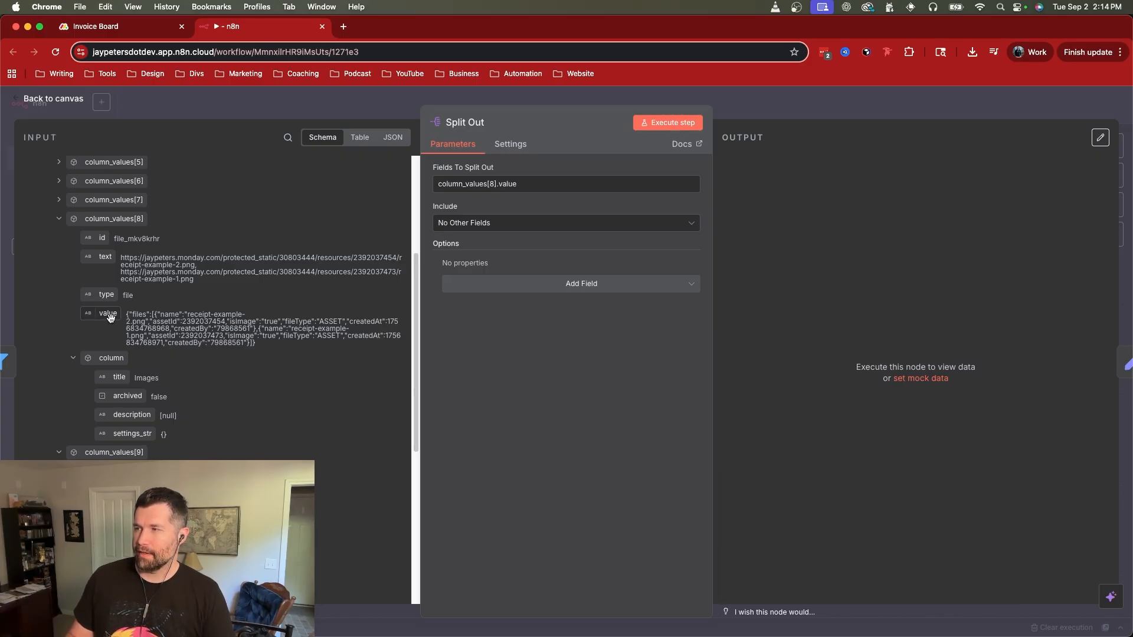
# Step: Execute the Split Out node on column_values[8].value and examine the file data in its output
pyautogui.moveTo(111, 317)
pyautogui.mouseDown()
pyautogui.moveTo(479, 192)
pyautogui.moveTo(356, 251)
pyautogui.moveTo(108, 316)
pyautogui.mouseUp()
pyautogui.click(664, 122)
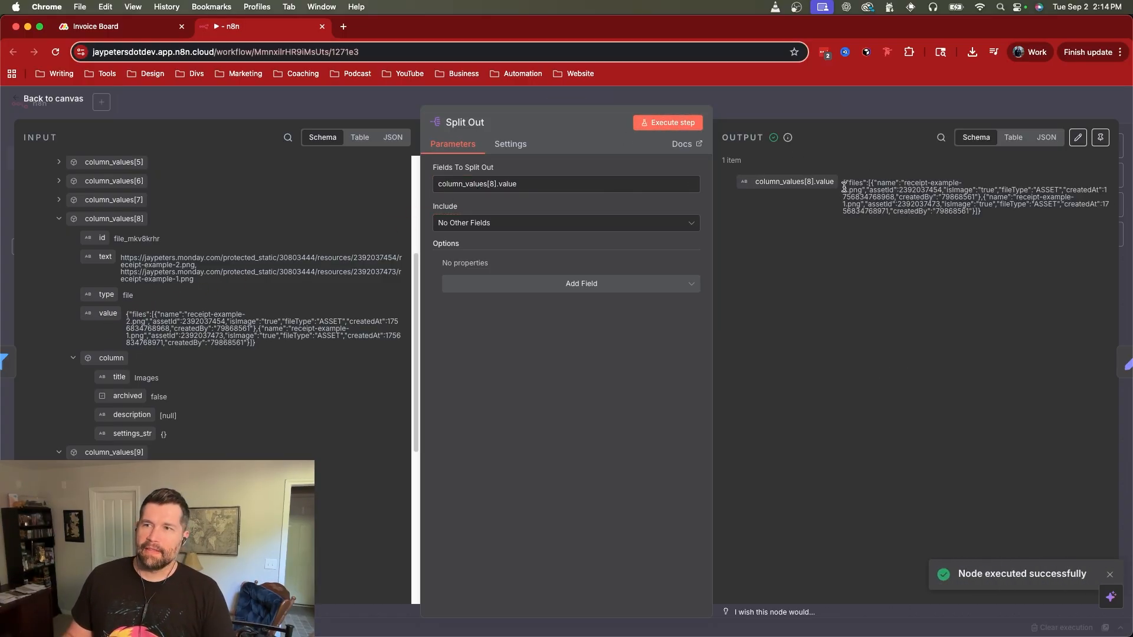
pyautogui.moveTo(844, 182); pyautogui.dragTo(1016, 218)
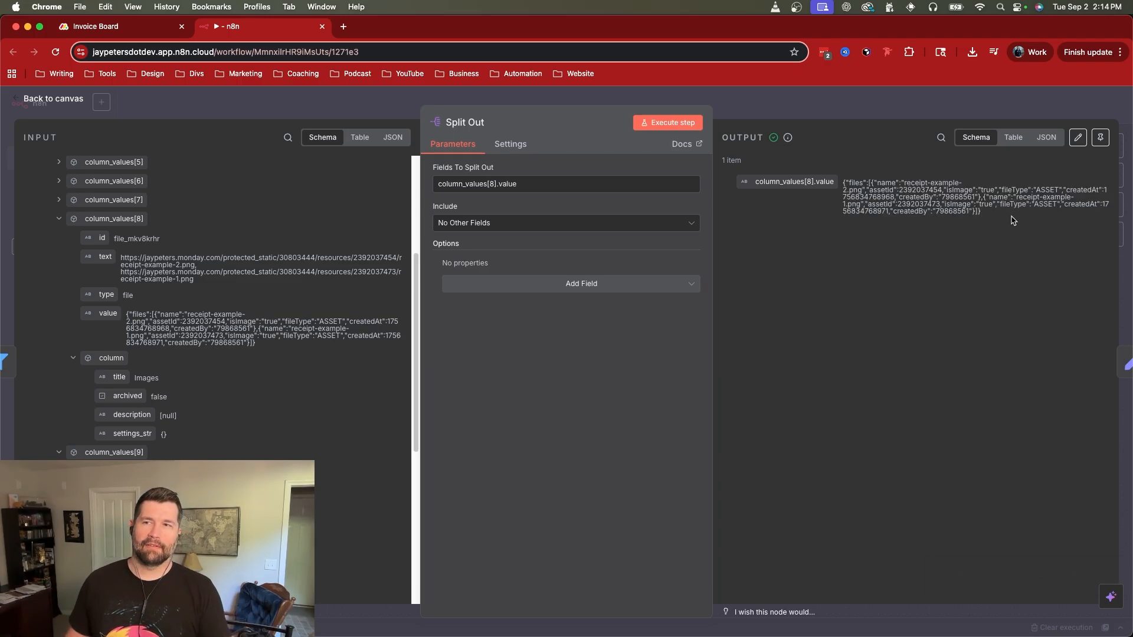
# Step: Execute the Edit Fields node with column_values[8].value mapped as an Object, and return to the canvas
pyautogui.press('Escape')
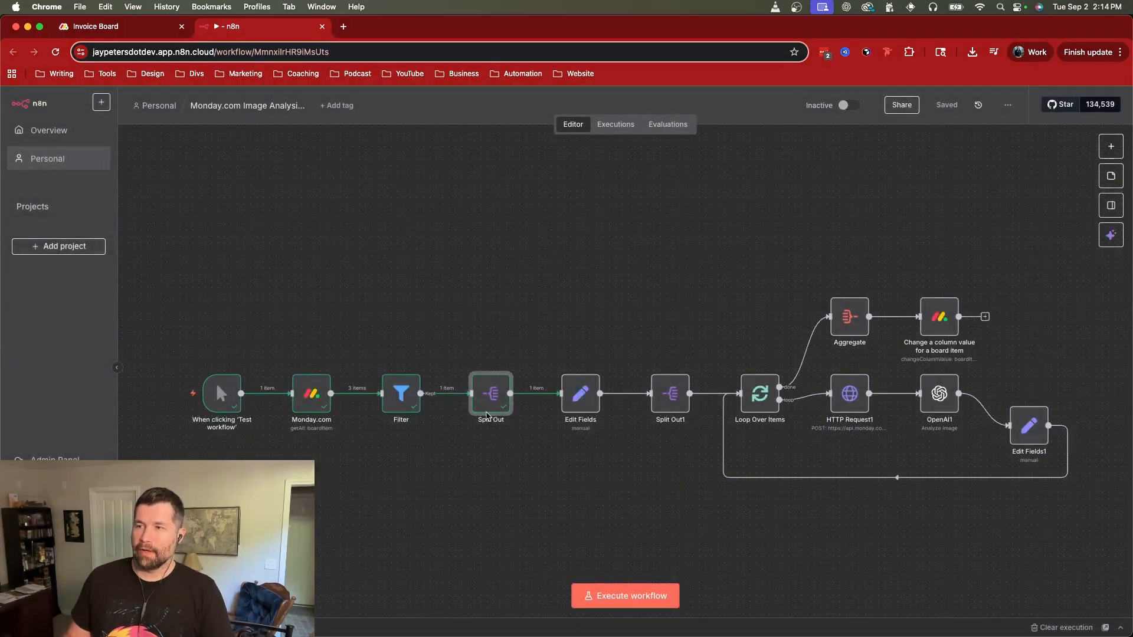
pyautogui.doubleClick(580, 392)
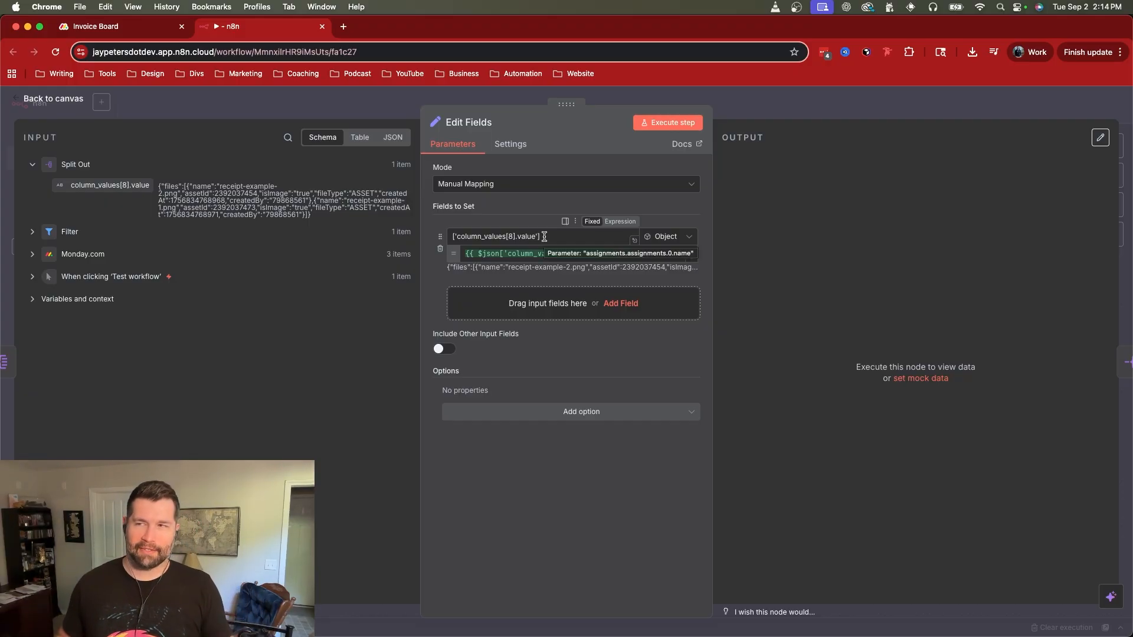
pyautogui.click(661, 123)
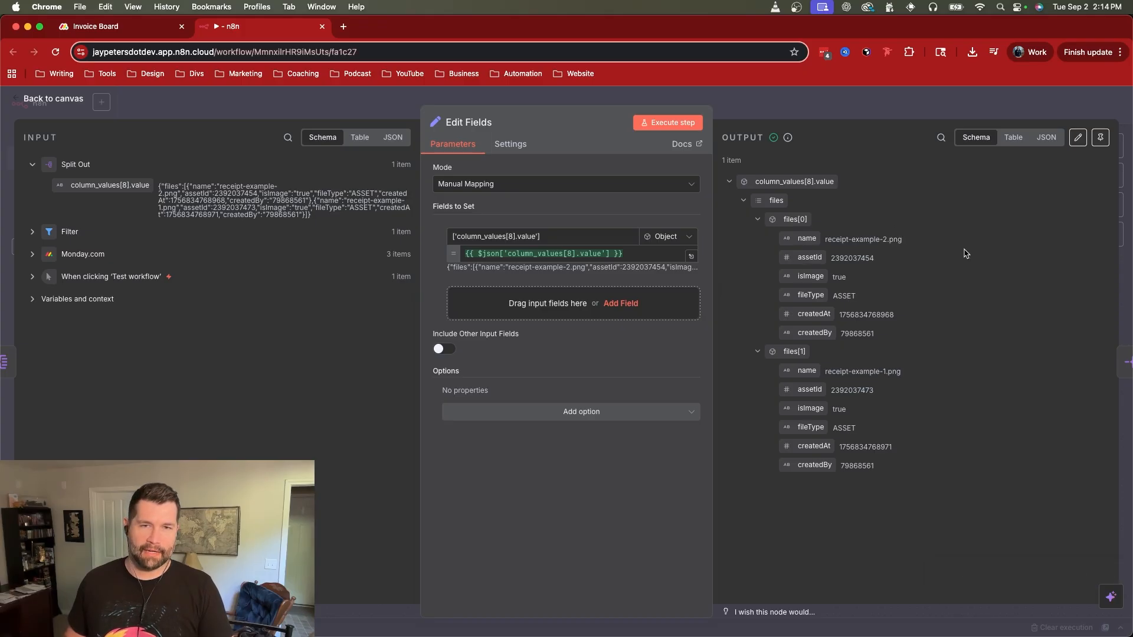
pyautogui.press('Escape')
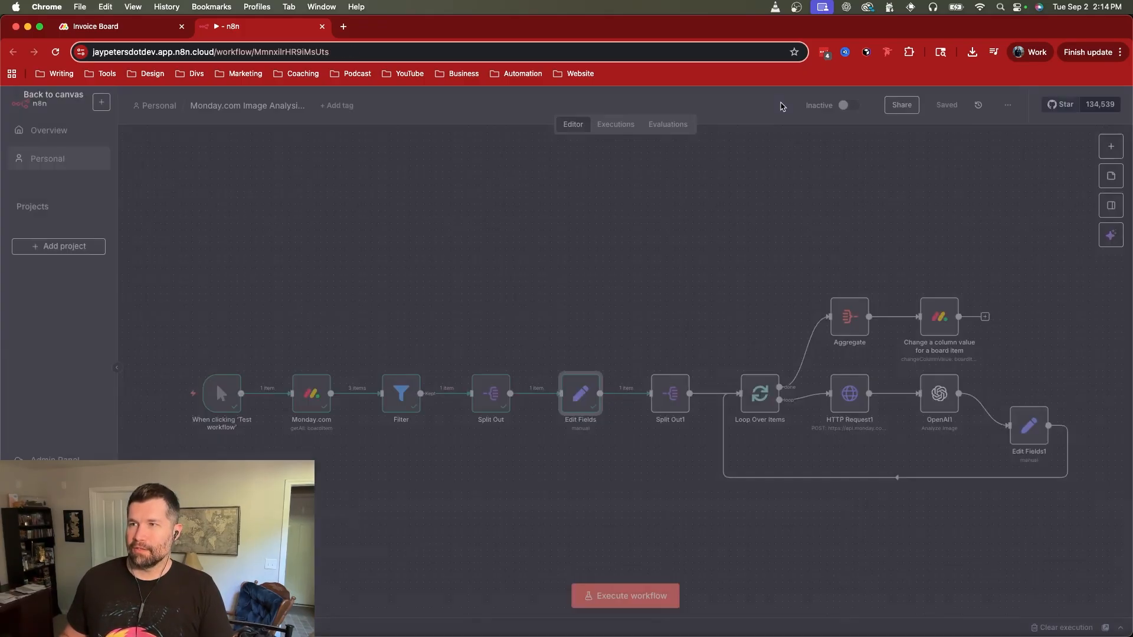
# Step: Reopen the Edit Fields node, collapse files[0] and files[1] in its output to examine the files array, and return to the canvas
pyautogui.doubleClick(584, 395)
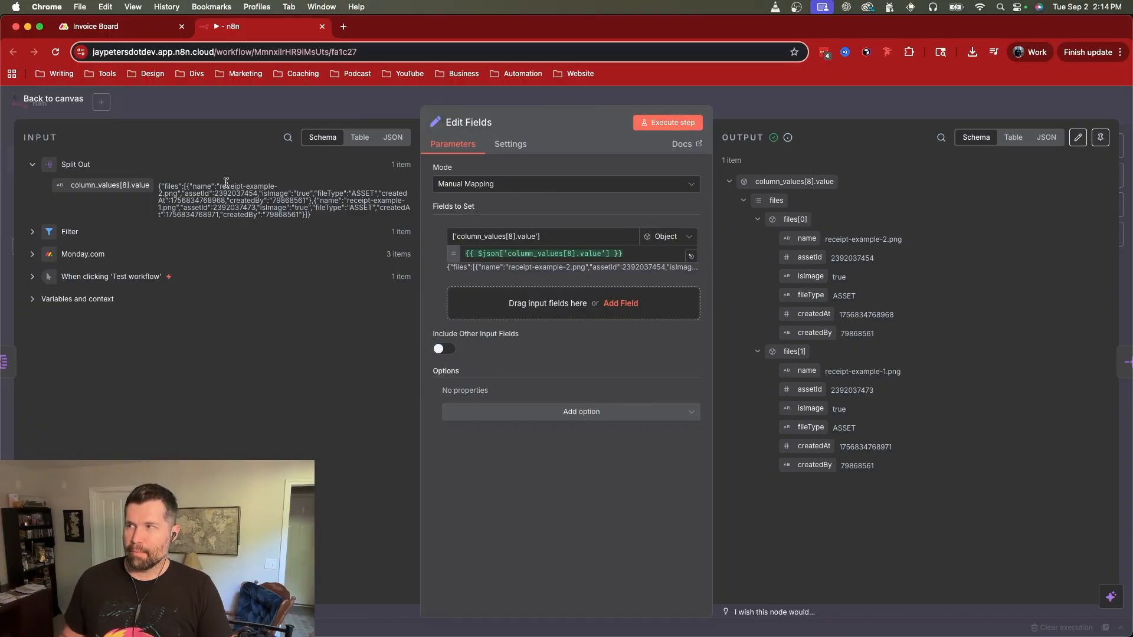
pyautogui.click(743, 201)
pyautogui.click(743, 201)
pyautogui.click(757, 220)
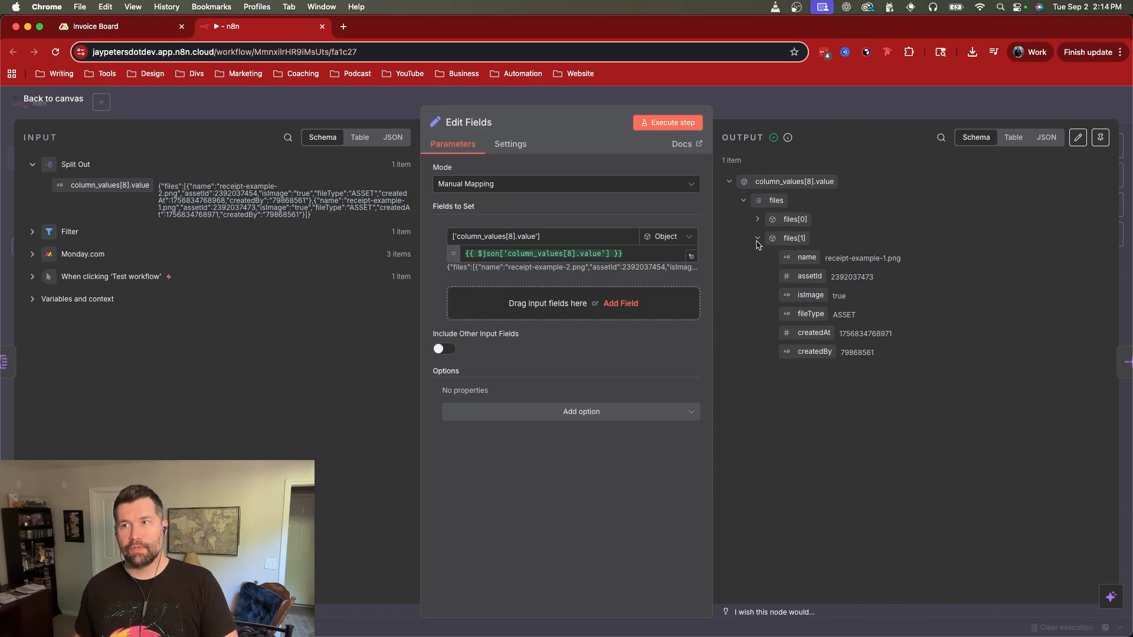
pyautogui.click(756, 240)
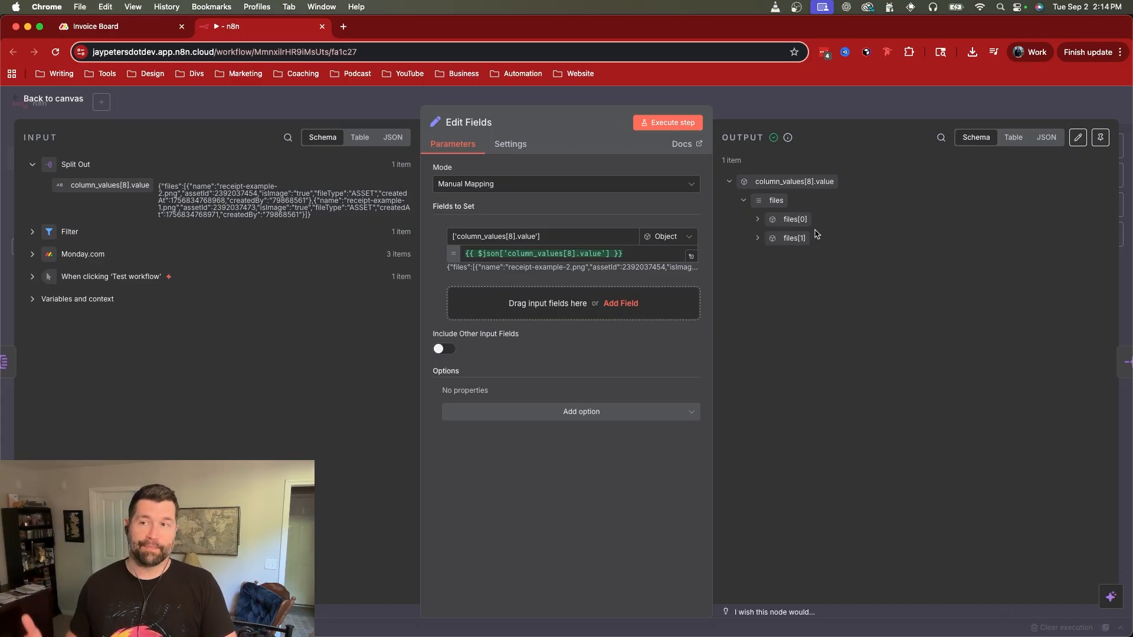
pyautogui.click(850, 109)
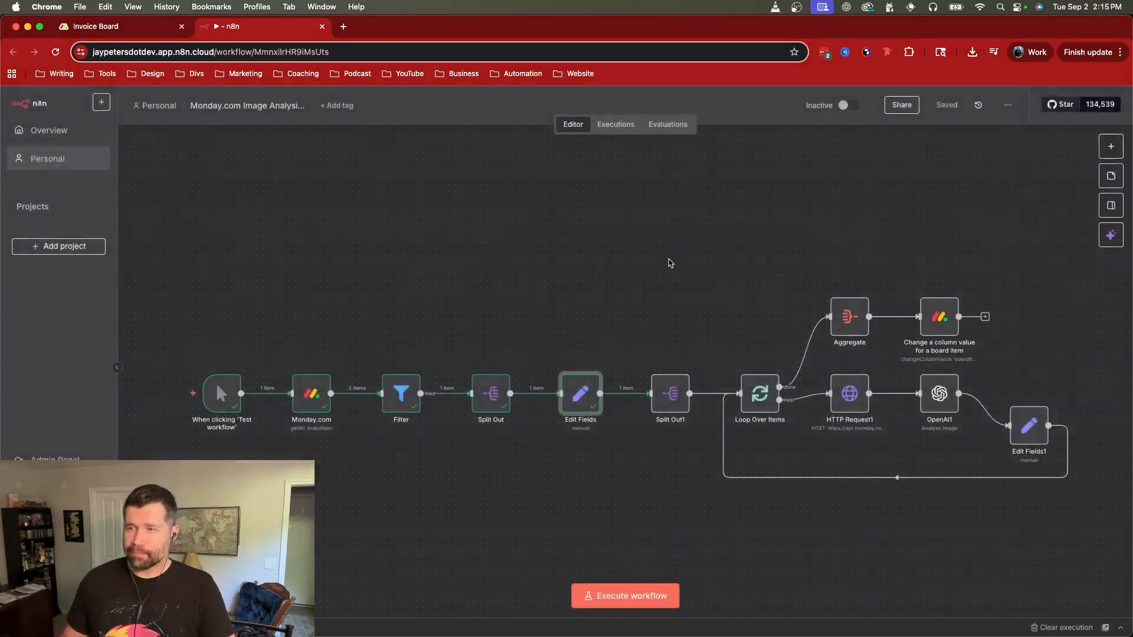
# Step: Execute the Split Out1 node on ['column_values[8].value'].files, examine the assetId field in its output, and return to the canvas
pyautogui.doubleClick(674, 399)
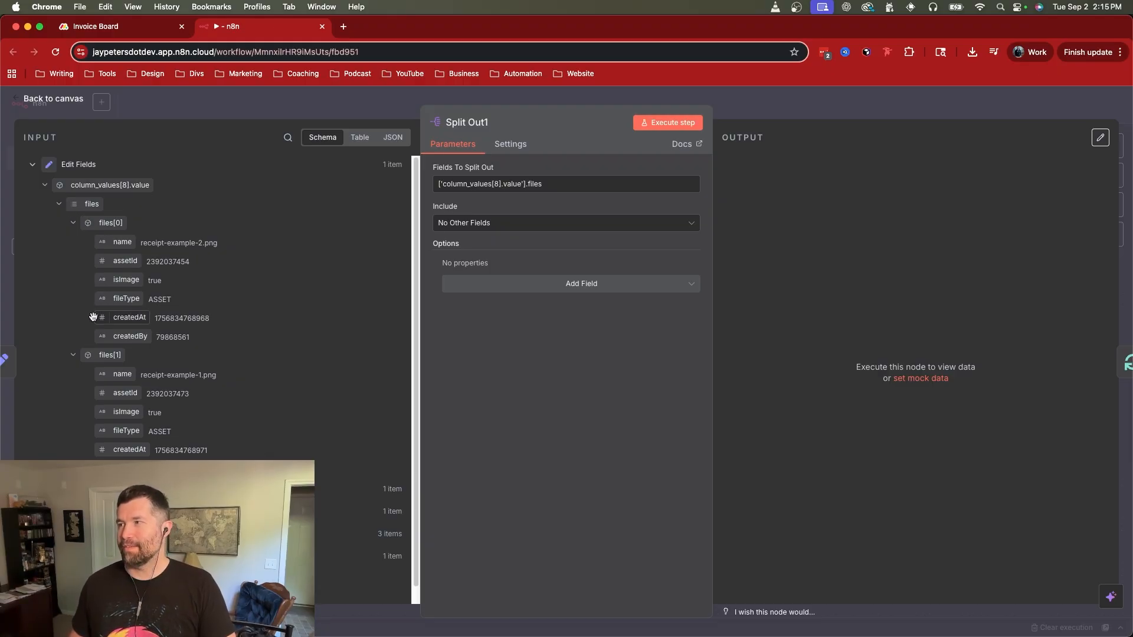
pyautogui.moveTo(87, 203); pyautogui.dragTo(469, 177)
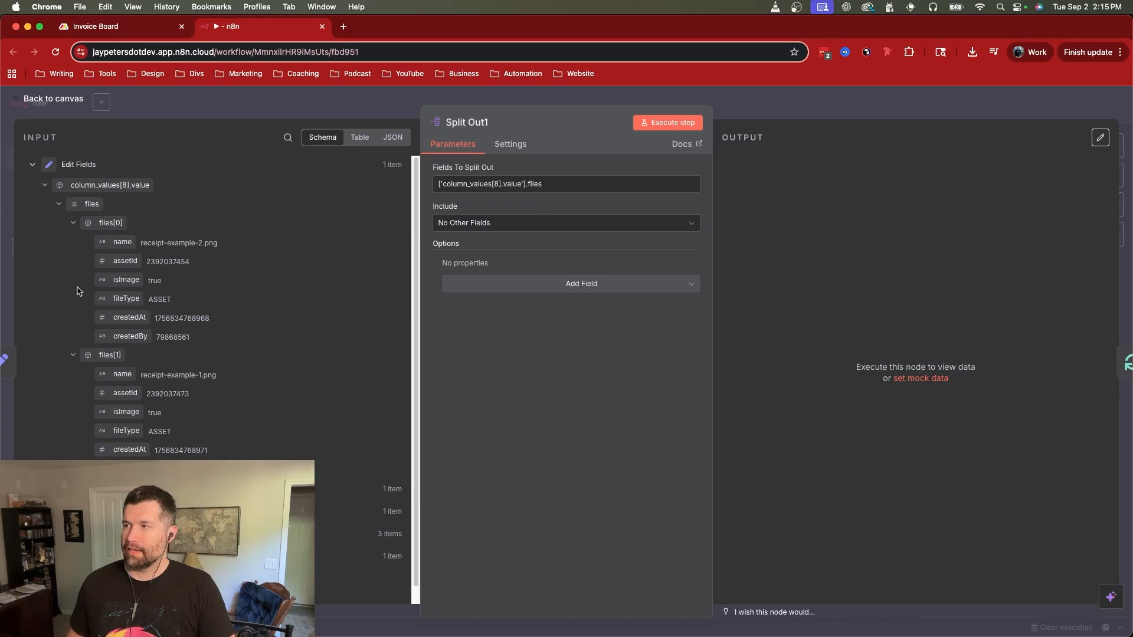
pyautogui.click(640, 123)
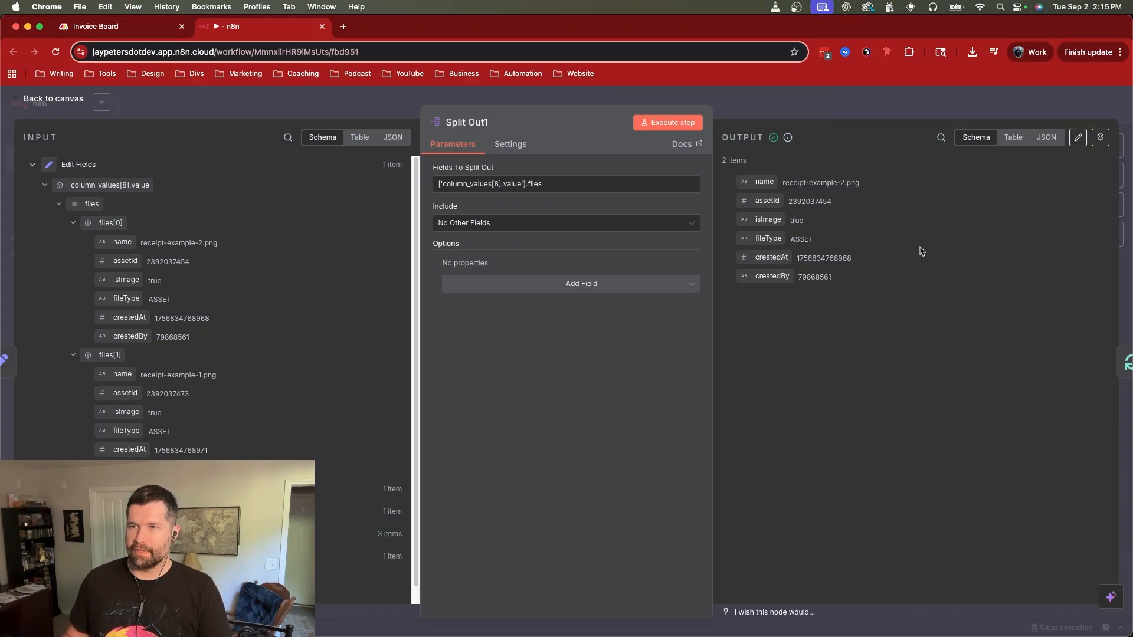
pyautogui.doubleClick(764, 201)
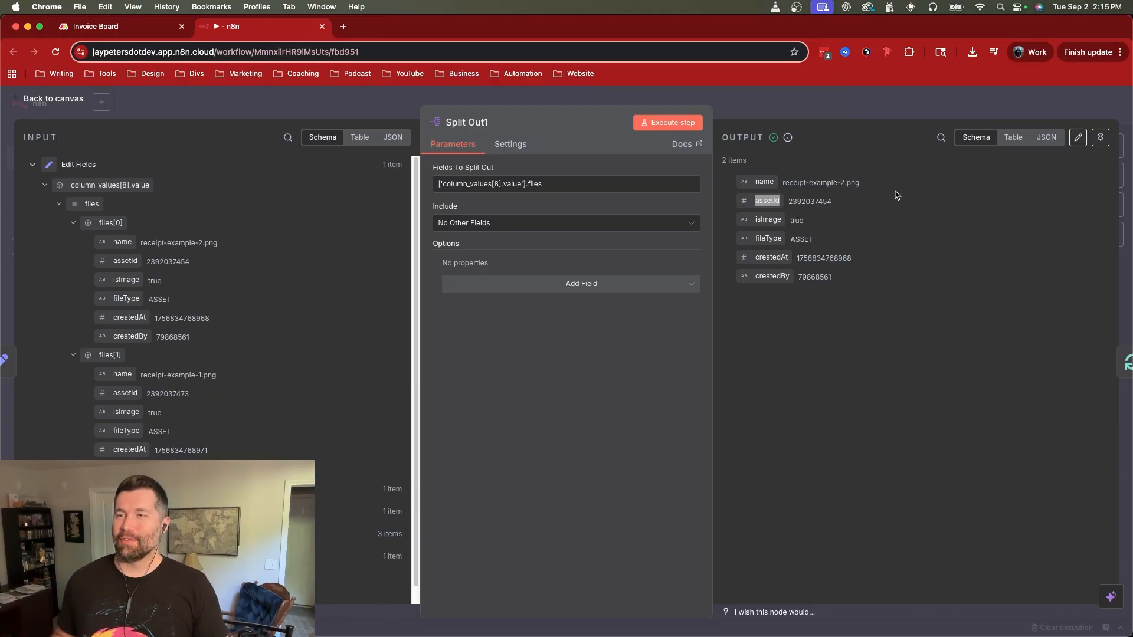
pyautogui.click(727, 202)
pyautogui.click(828, 116)
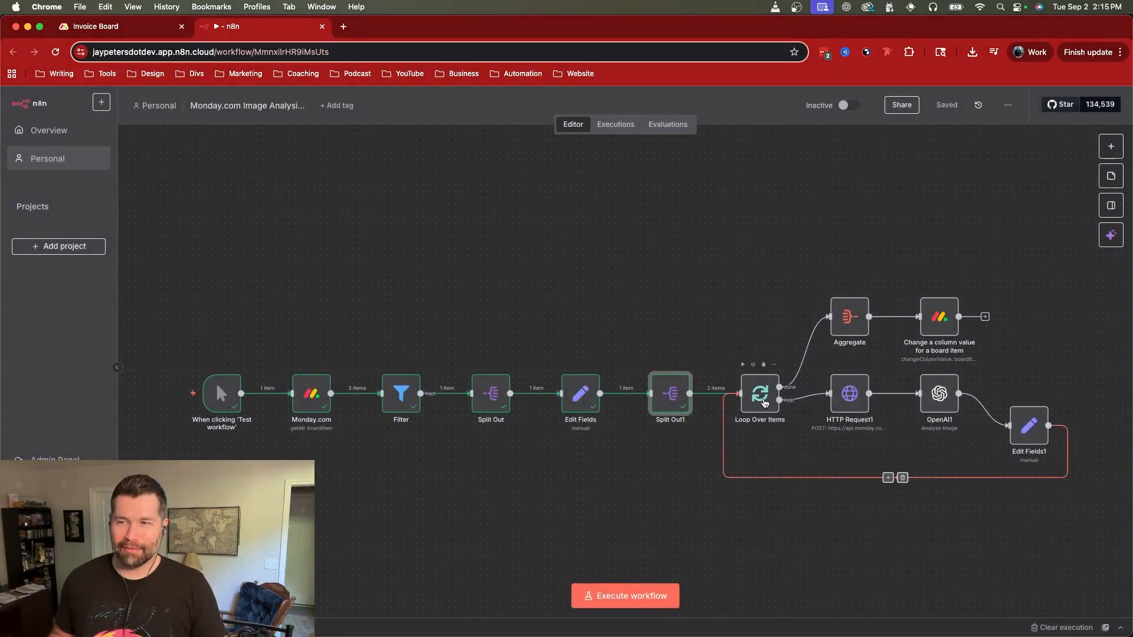
# Step: Review the Loop Over Items batch size and the HTTP Request1 node's method and URL, returning to the canvas
pyautogui.doubleClick(764, 403)
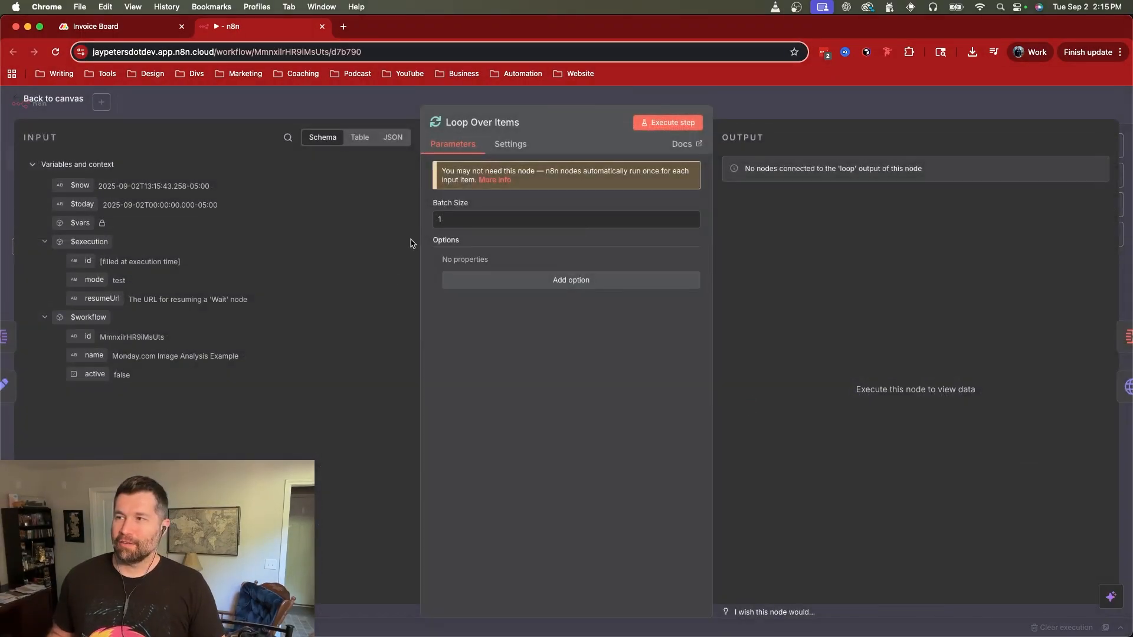
pyautogui.click(817, 105)
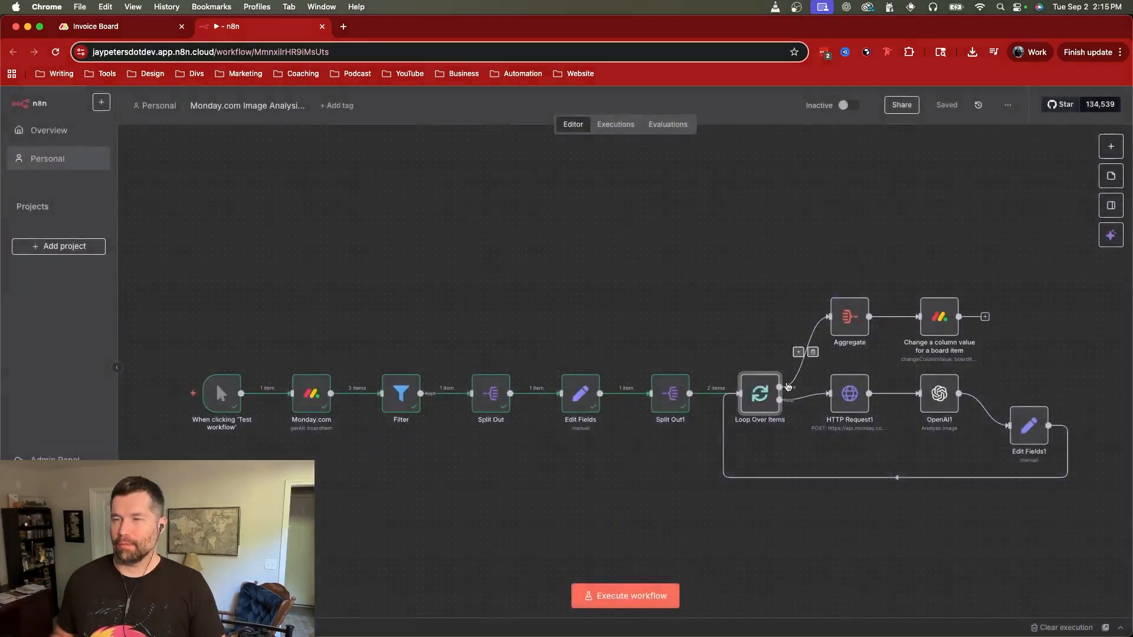
pyautogui.doubleClick(855, 394)
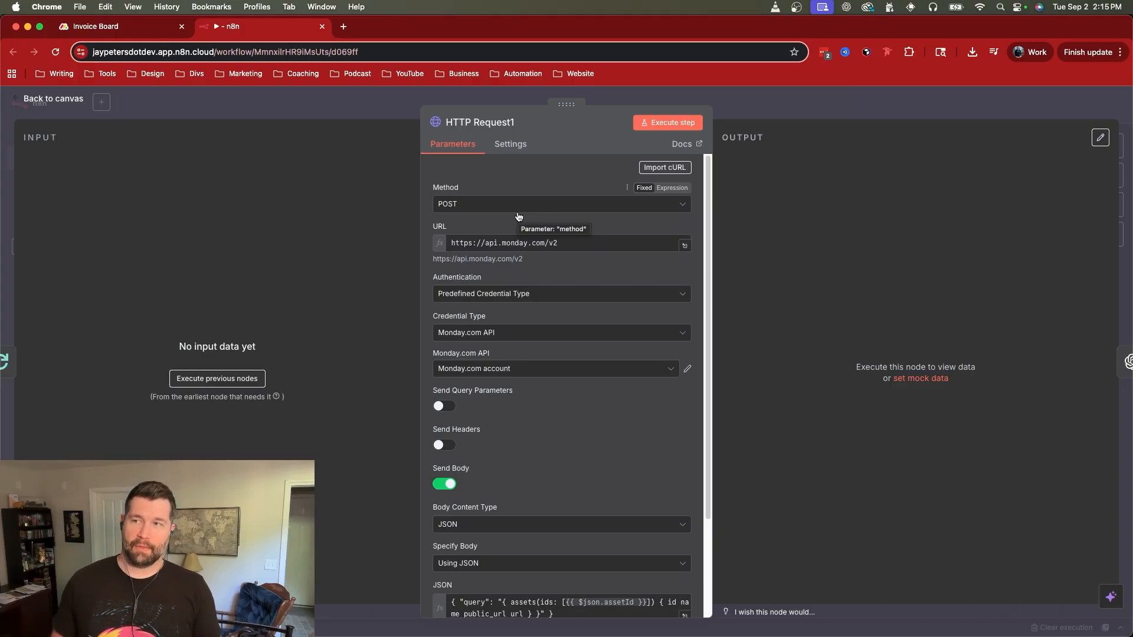
pyautogui.click(830, 105)
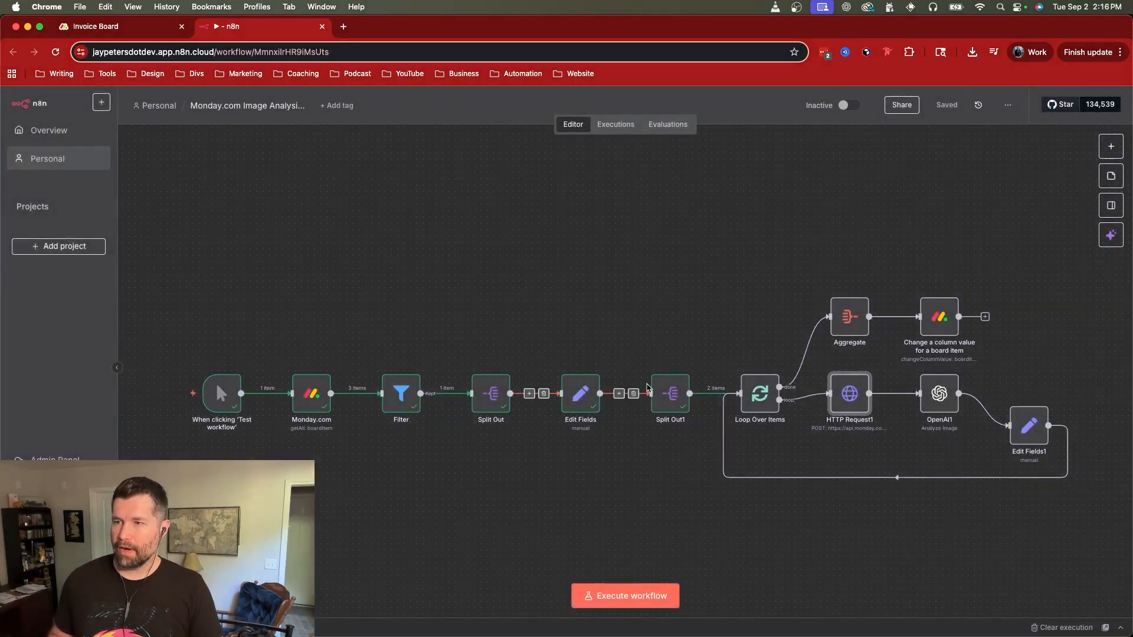
# Step: Recheck the Split Out1 output, and locate column_values[8] in the input of the first Split Out node
pyautogui.doubleClick(670, 393)
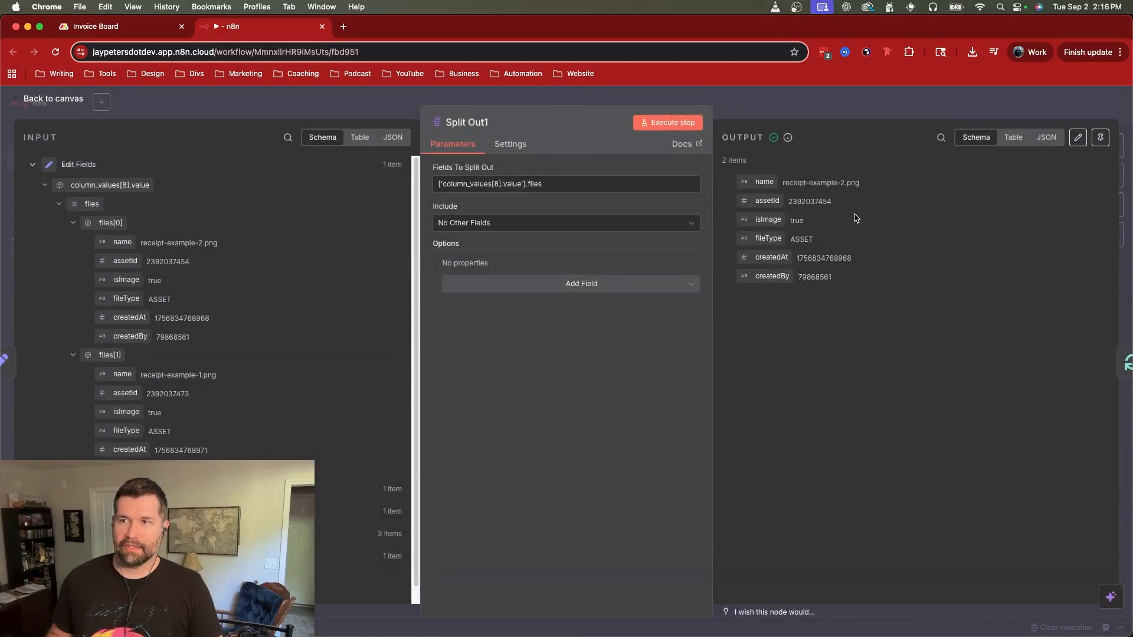
pyautogui.click(856, 102)
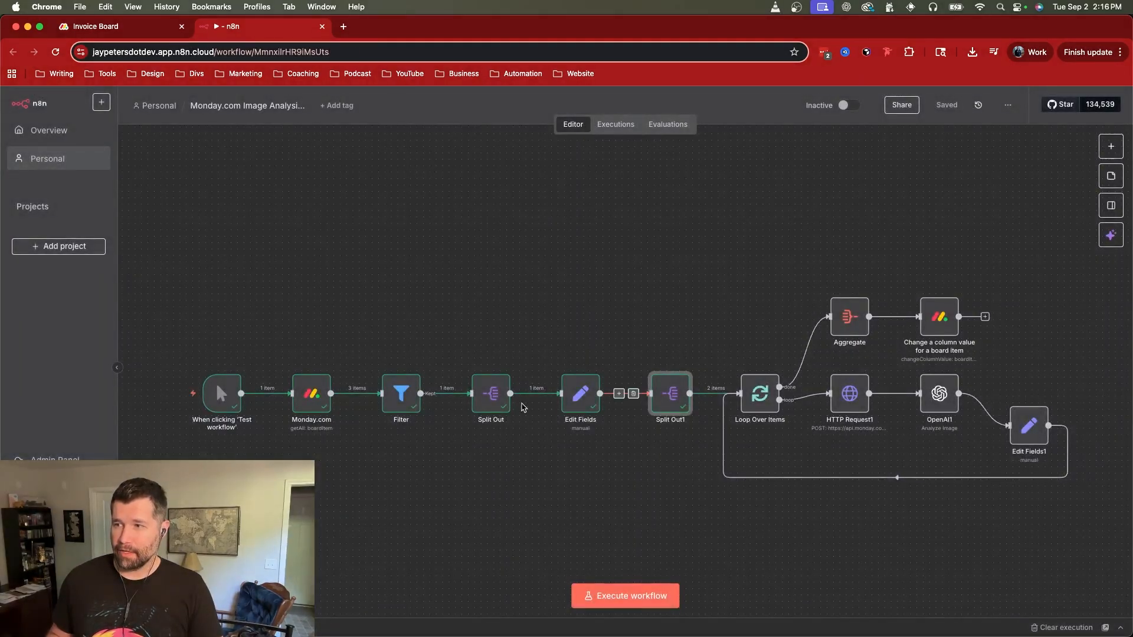
pyautogui.click(490, 406)
pyautogui.doubleClick(489, 406)
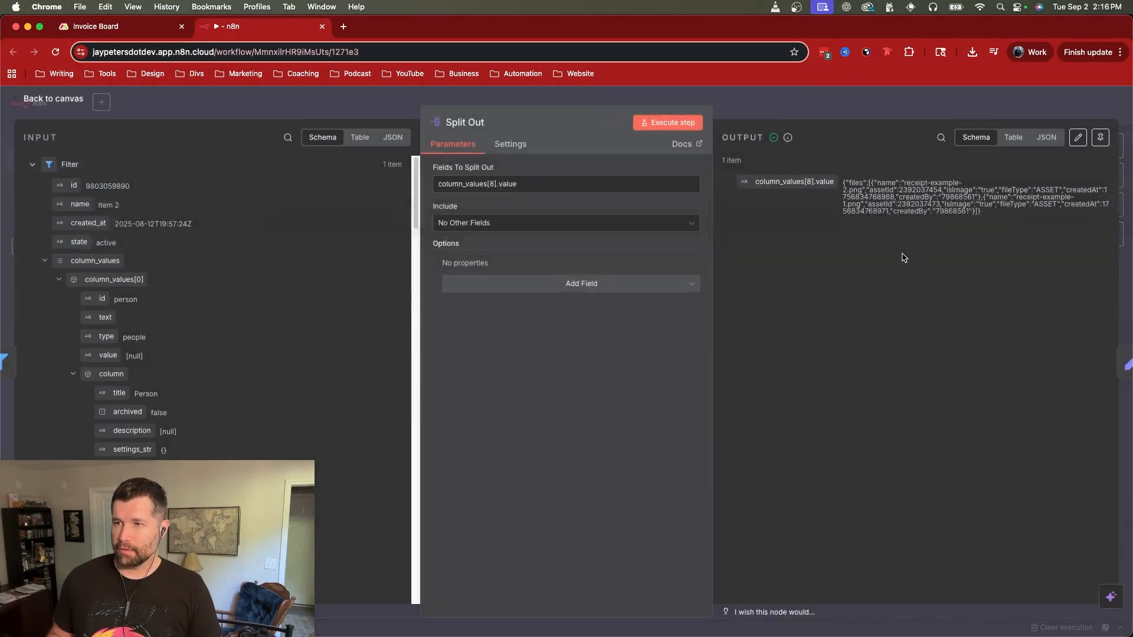
pyautogui.scroll(-5, 206, 243)
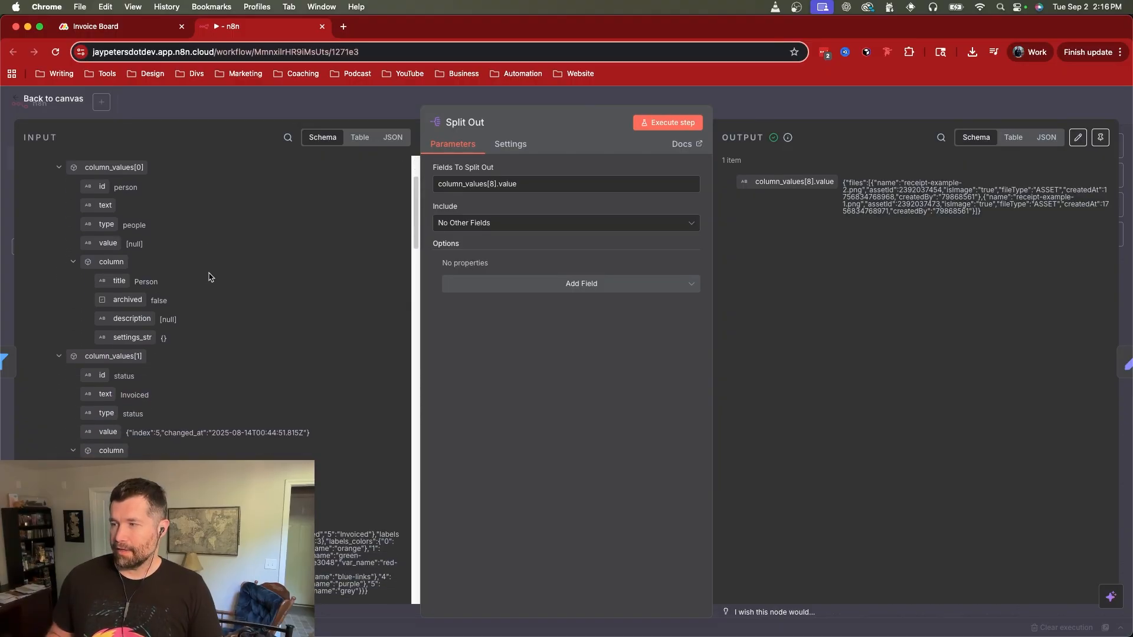
pyautogui.scroll(-20, 216, 380)
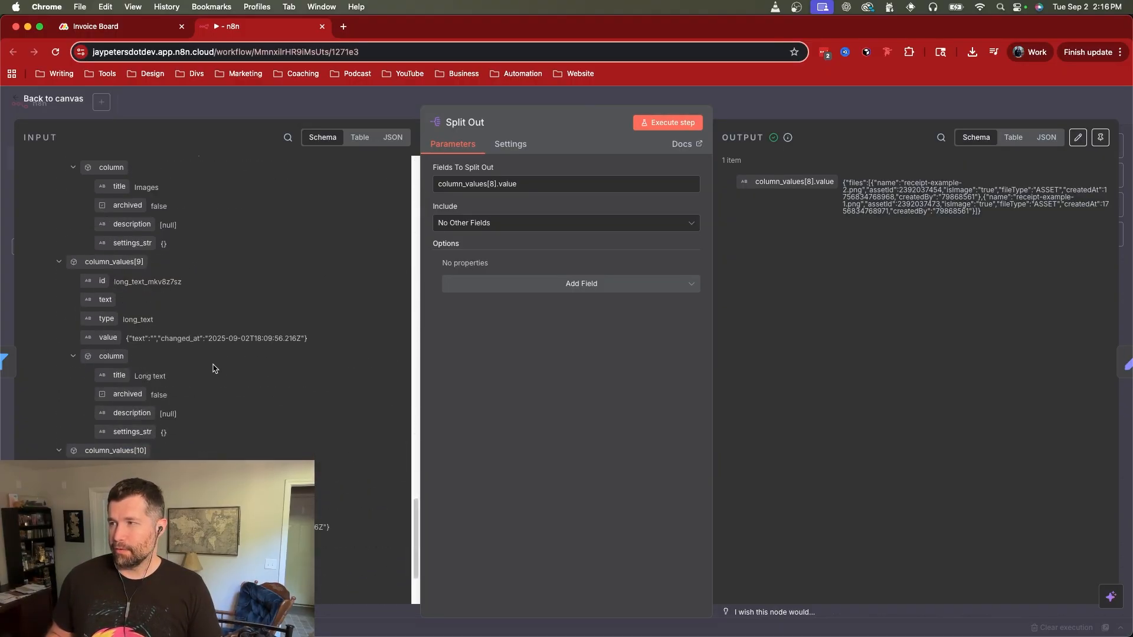
pyautogui.scroll(-3, 207, 352)
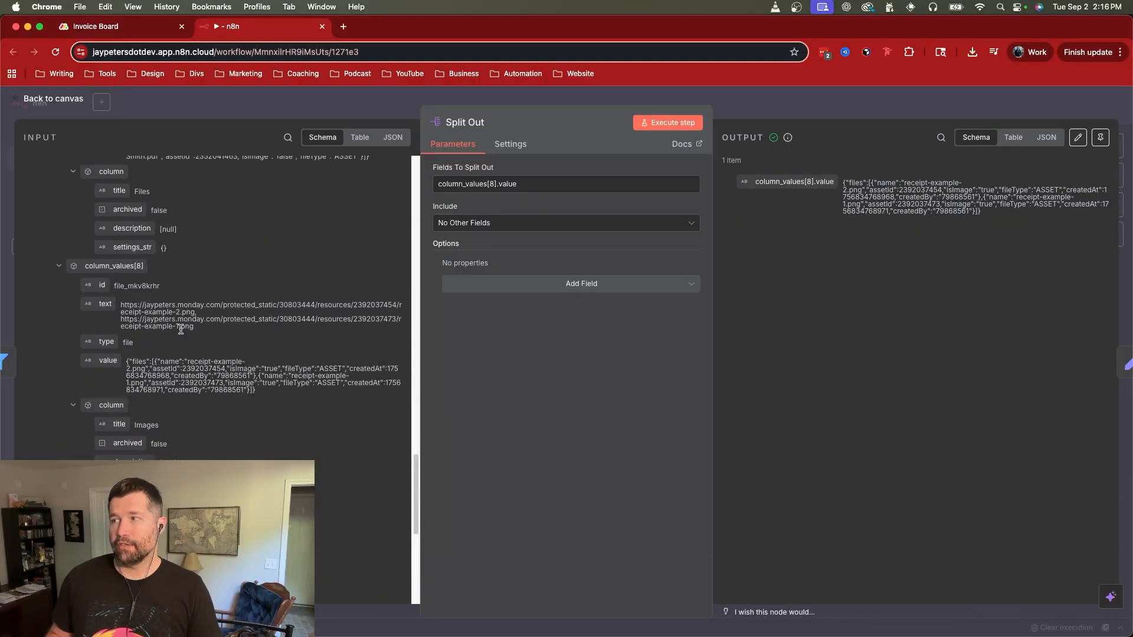
pyautogui.scroll(1, 180, 322)
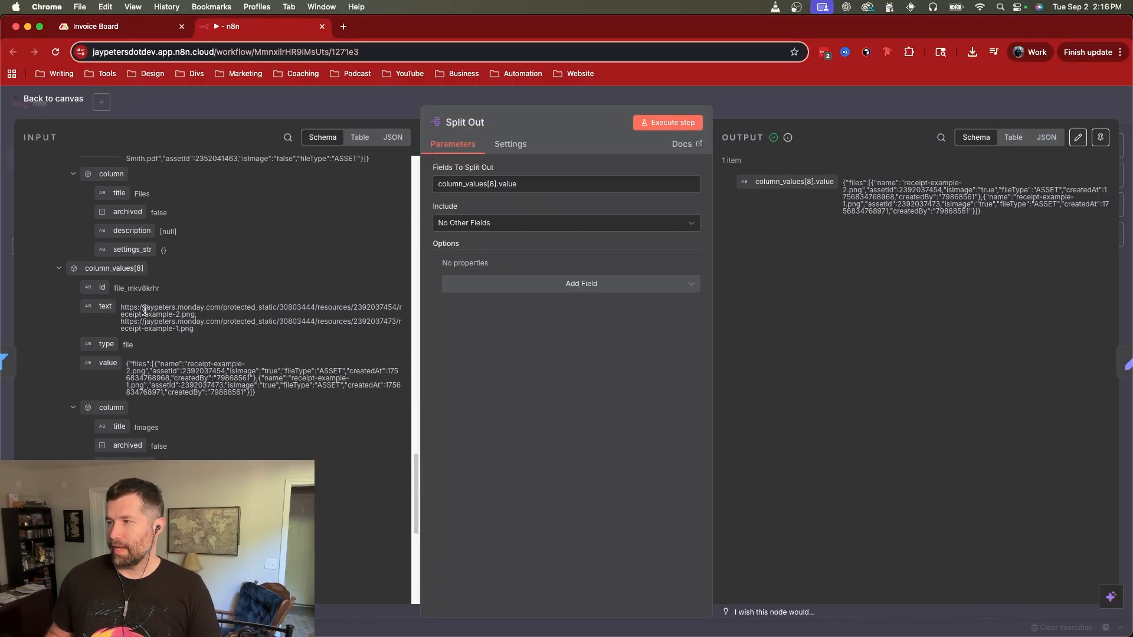
# Step: Examine the protected_static image URLs in the text field of column_values[8], and return to the canvas
pyautogui.moveTo(120, 307); pyautogui.dragTo(204, 319)
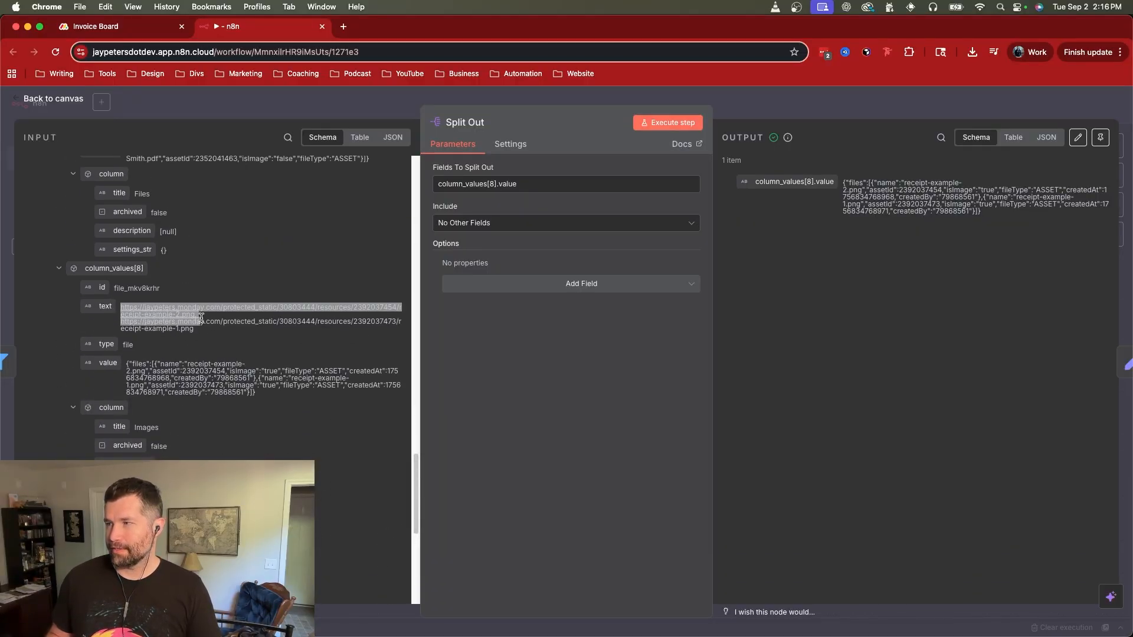
pyautogui.click(213, 316)
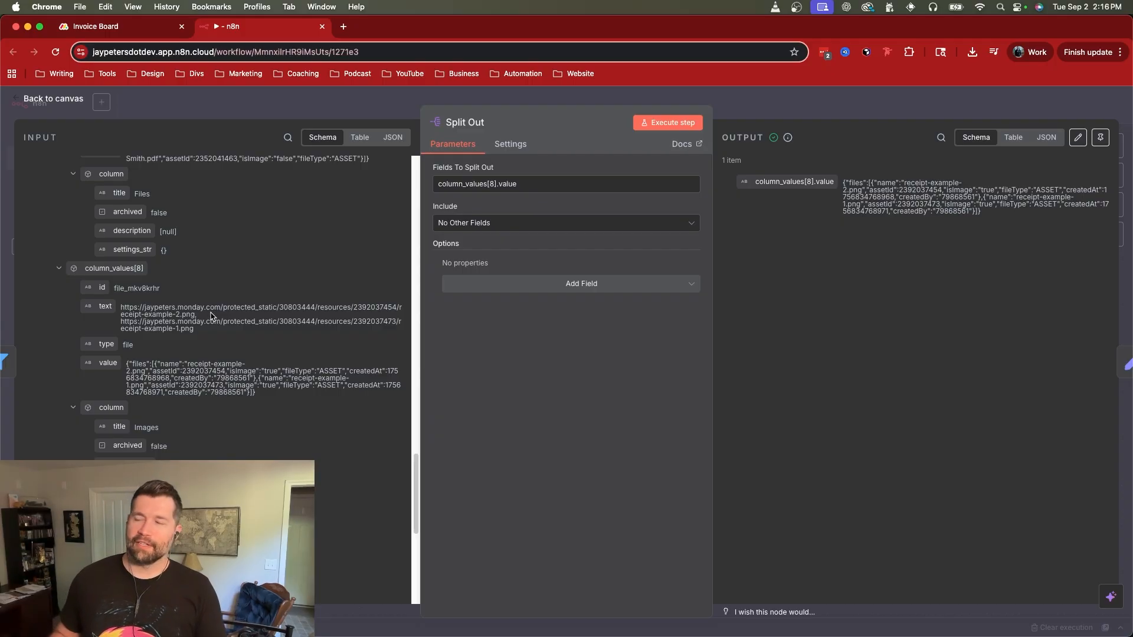
pyautogui.doubleClick(242, 306)
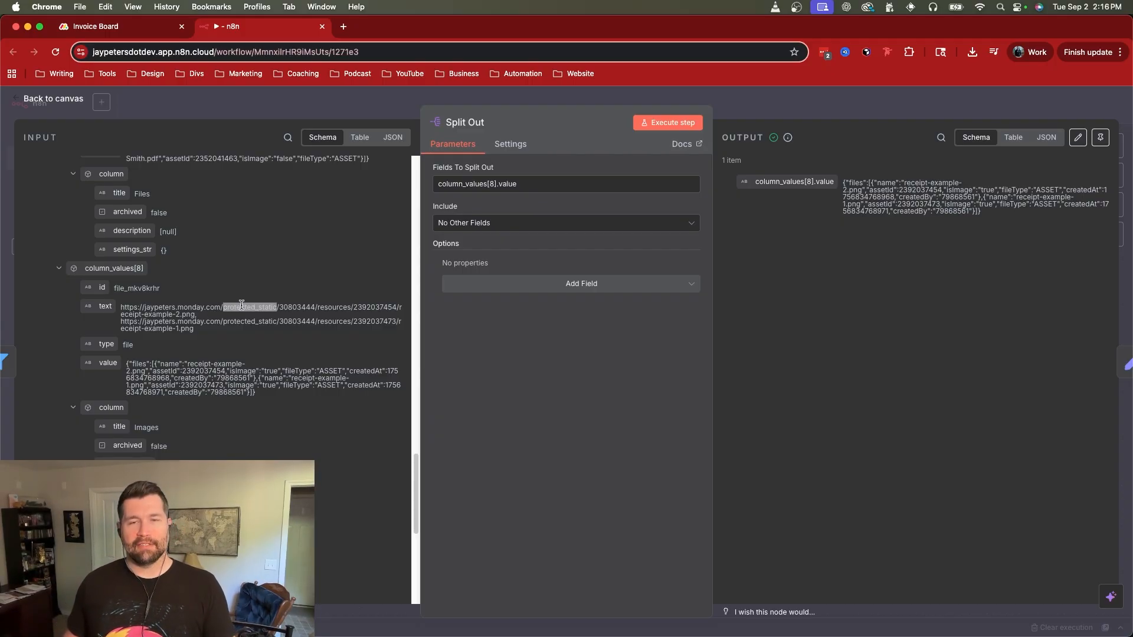
pyautogui.moveTo(213, 315); pyautogui.dragTo(121, 306)
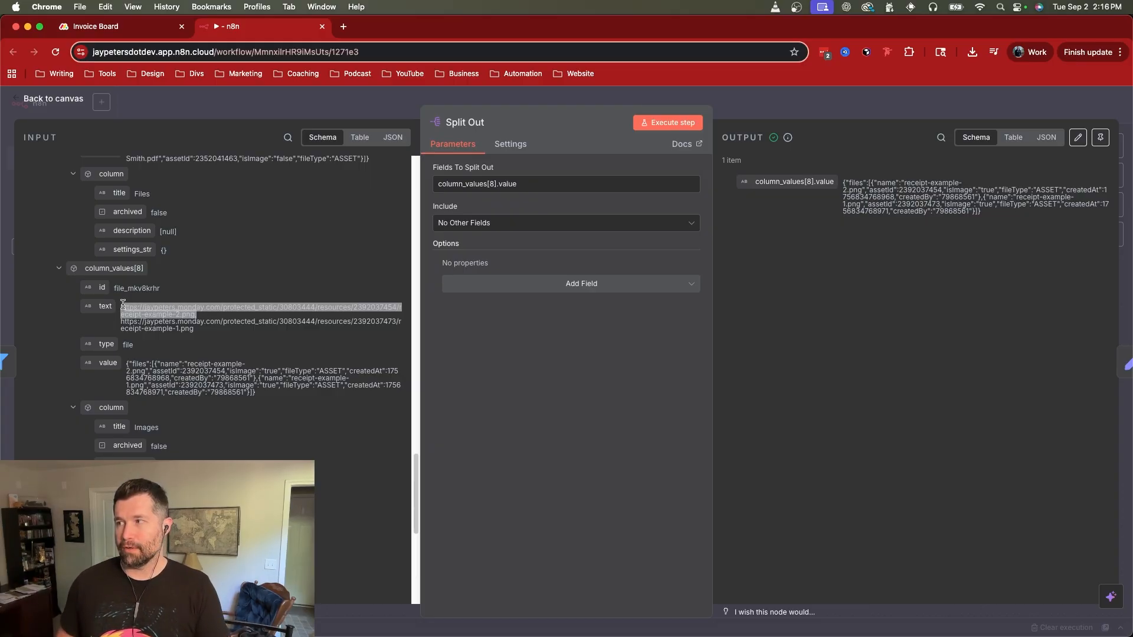
pyautogui.click(155, 307)
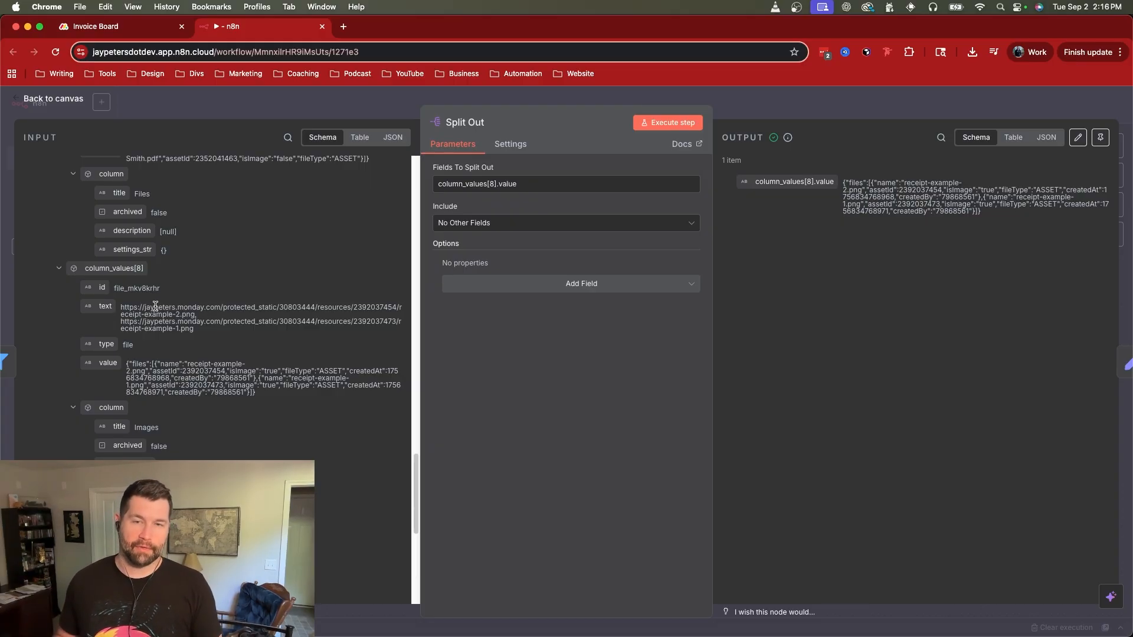
pyautogui.click(831, 105)
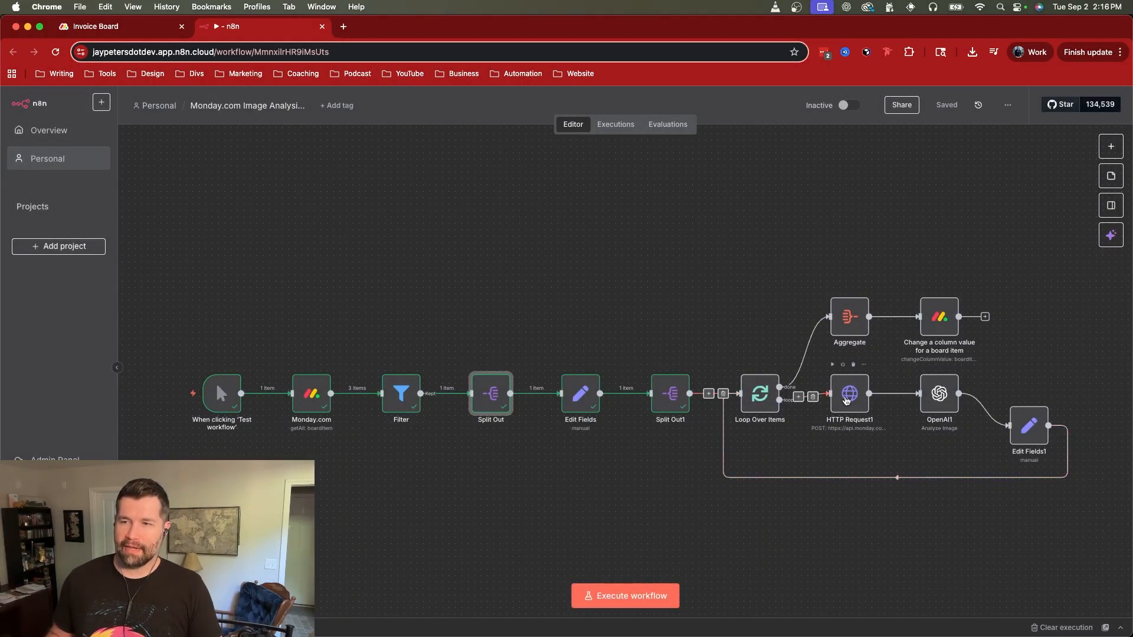
# Step: Open the HTTP Request1 node and inspect its authentication, credential type and Monday.com account choices without changing them
pyautogui.doubleClick(847, 401)
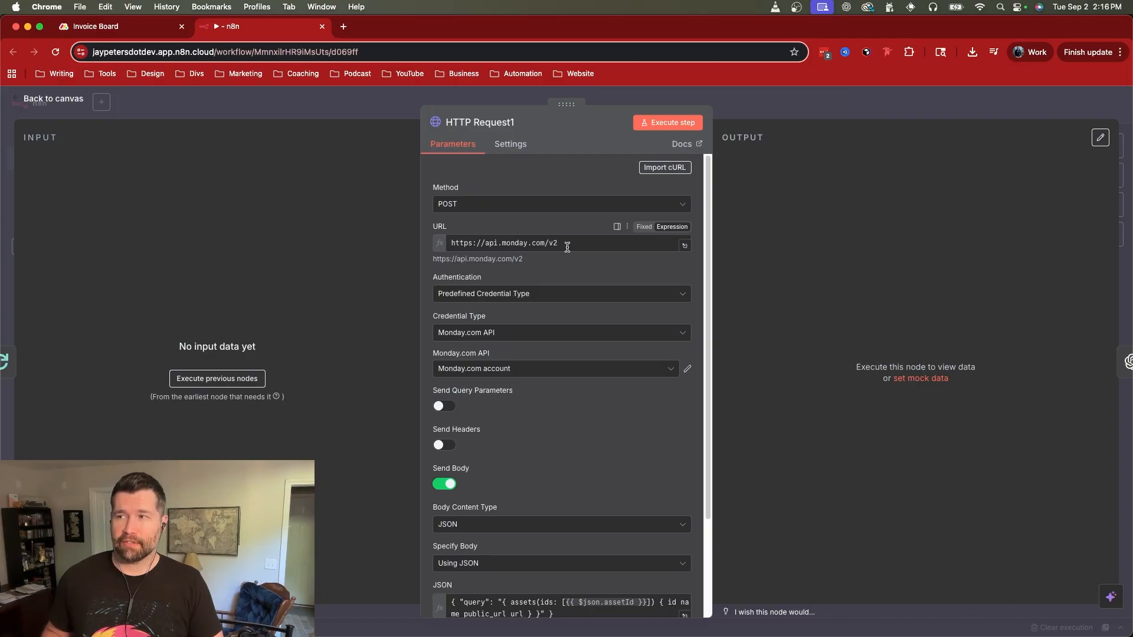
pyautogui.click(501, 298)
pyautogui.click(522, 301)
pyautogui.scroll(-1, 516, 329)
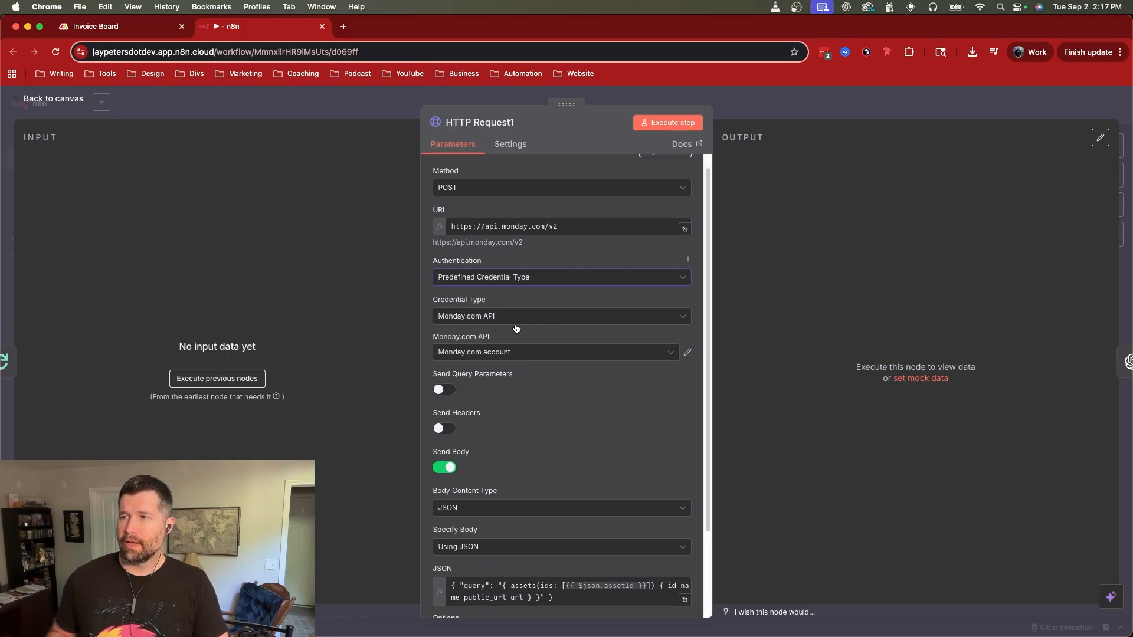
pyautogui.click(505, 319)
pyautogui.click(507, 320)
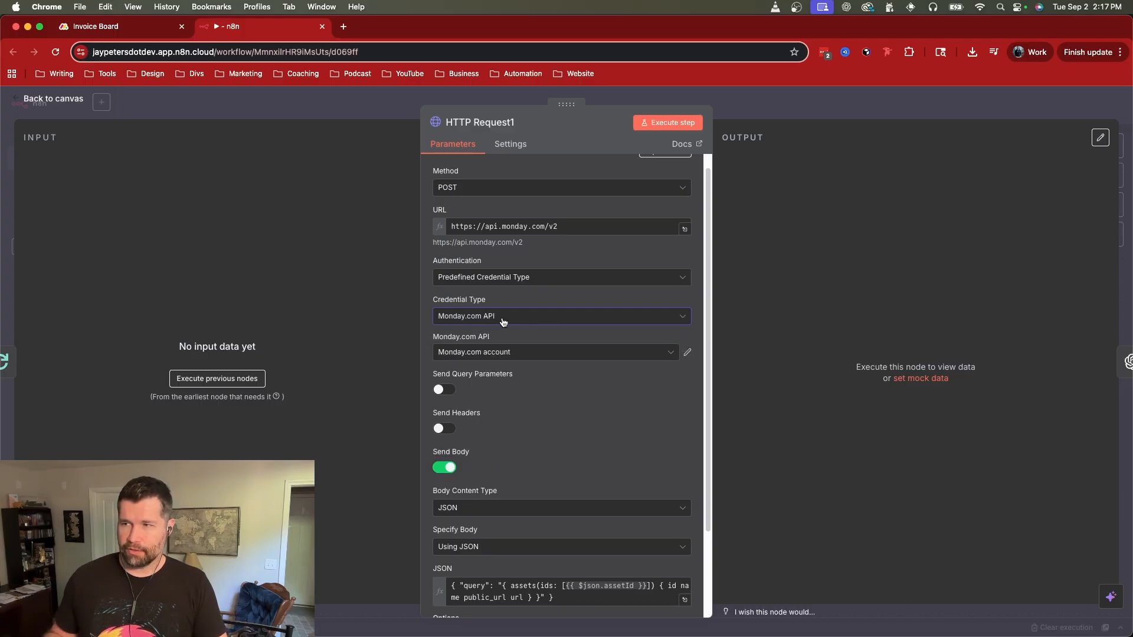
pyautogui.click(503, 321)
pyautogui.click(556, 315)
pyautogui.click(547, 356)
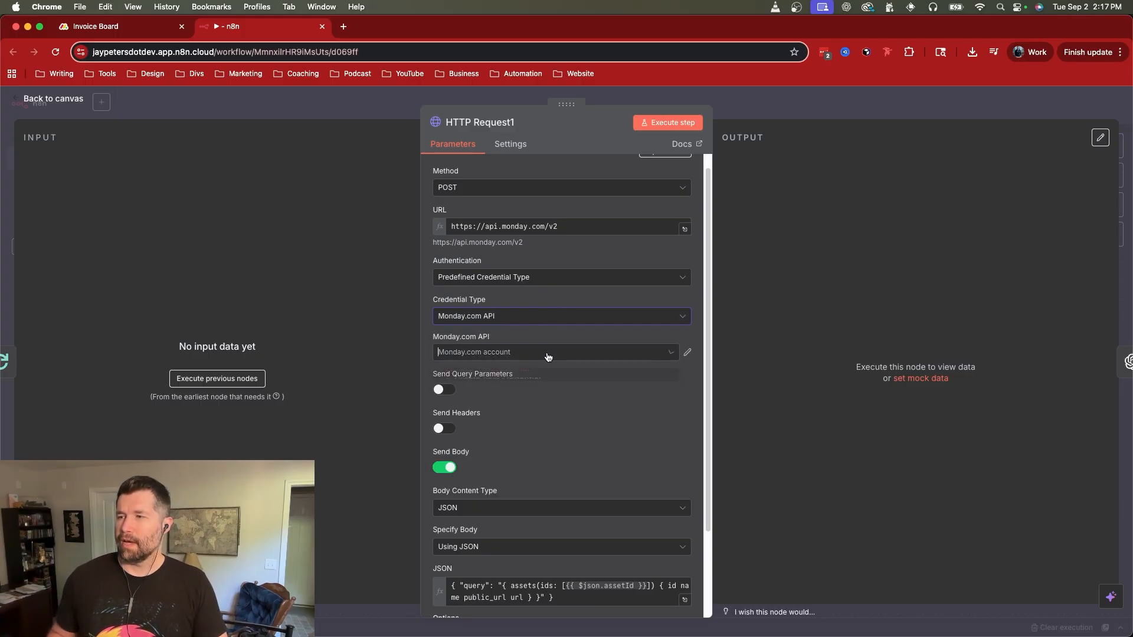
pyautogui.click(560, 337)
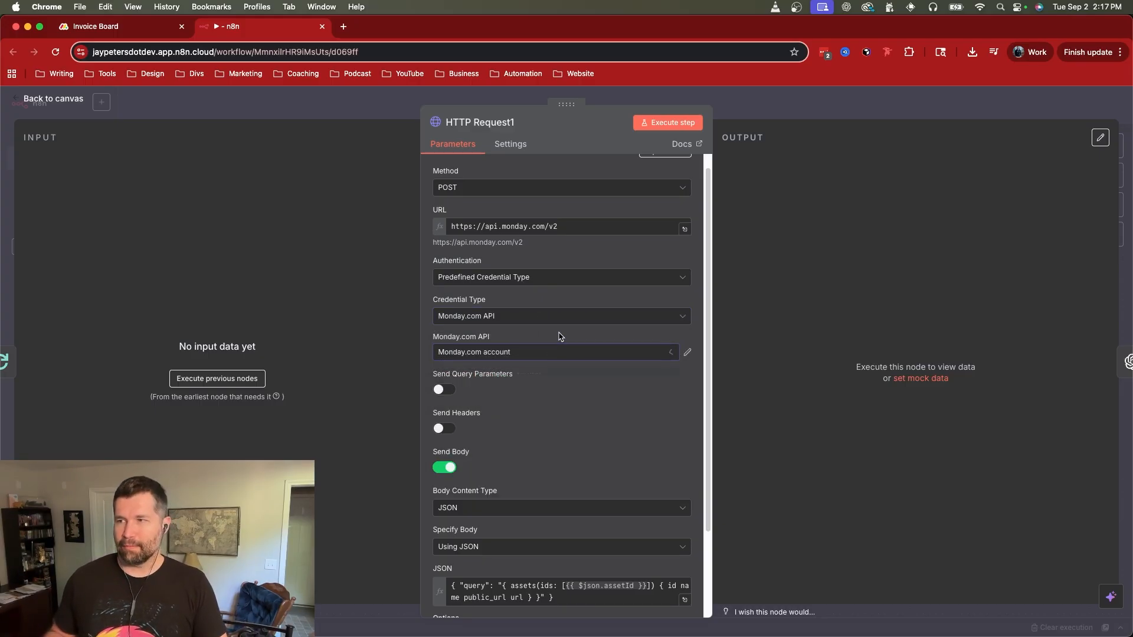
# Step: Examine the HTTP Request1 node's body settings and its JSON assets query for id, name, public_url and url
pyautogui.scroll(-3, 578, 368)
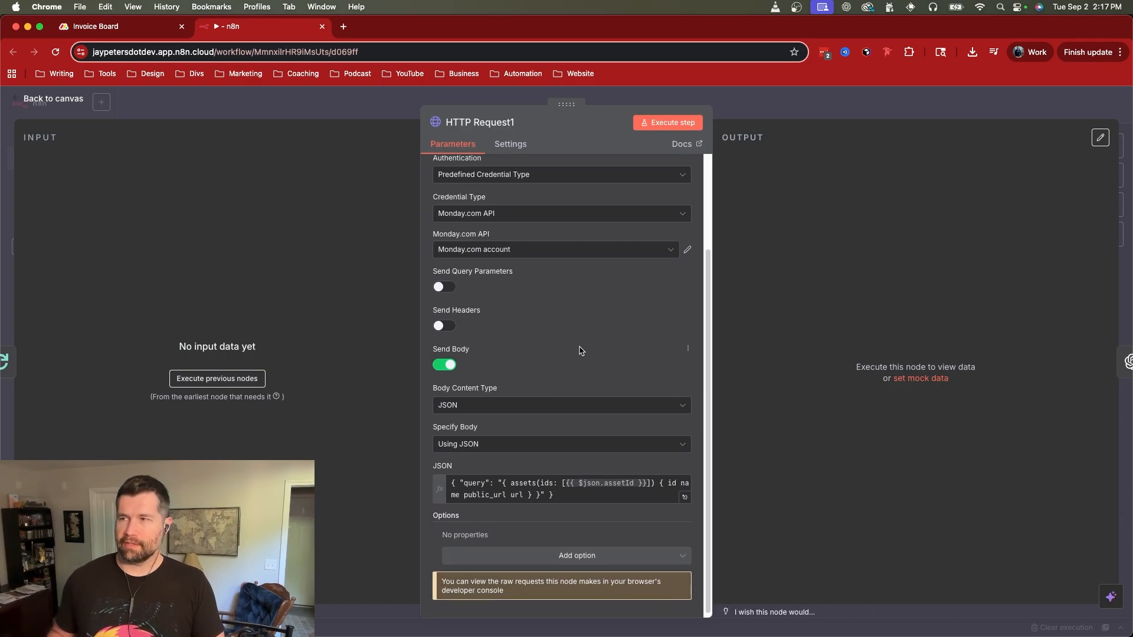
pyautogui.scroll(-1, 571, 354)
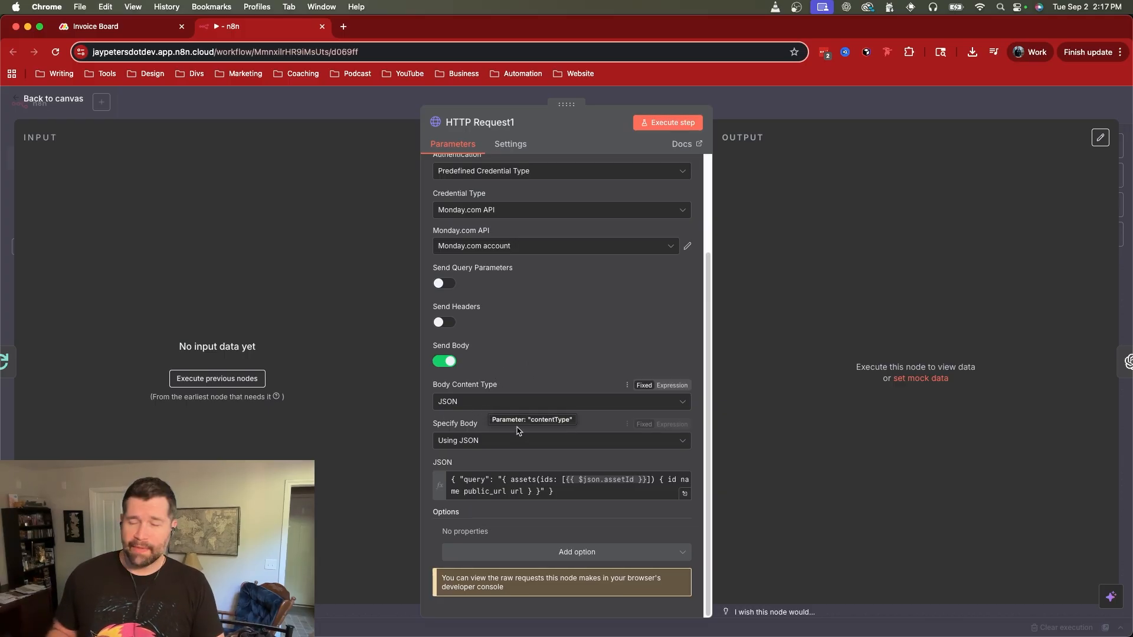
pyautogui.click(556, 491)
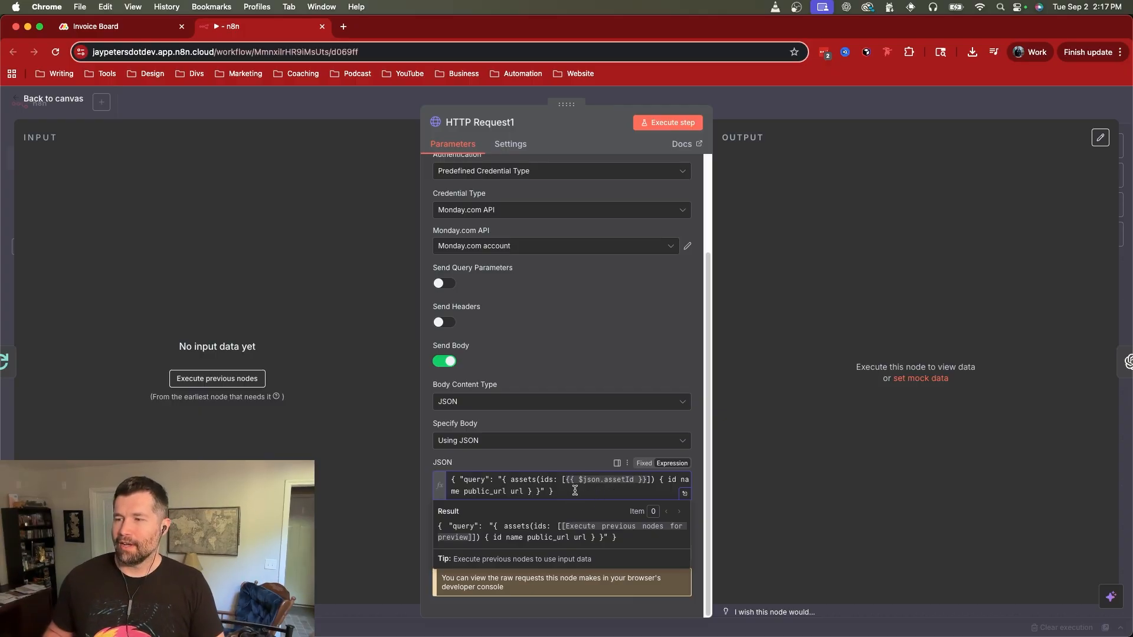
pyautogui.moveTo(453, 480); pyautogui.dragTo(600, 495)
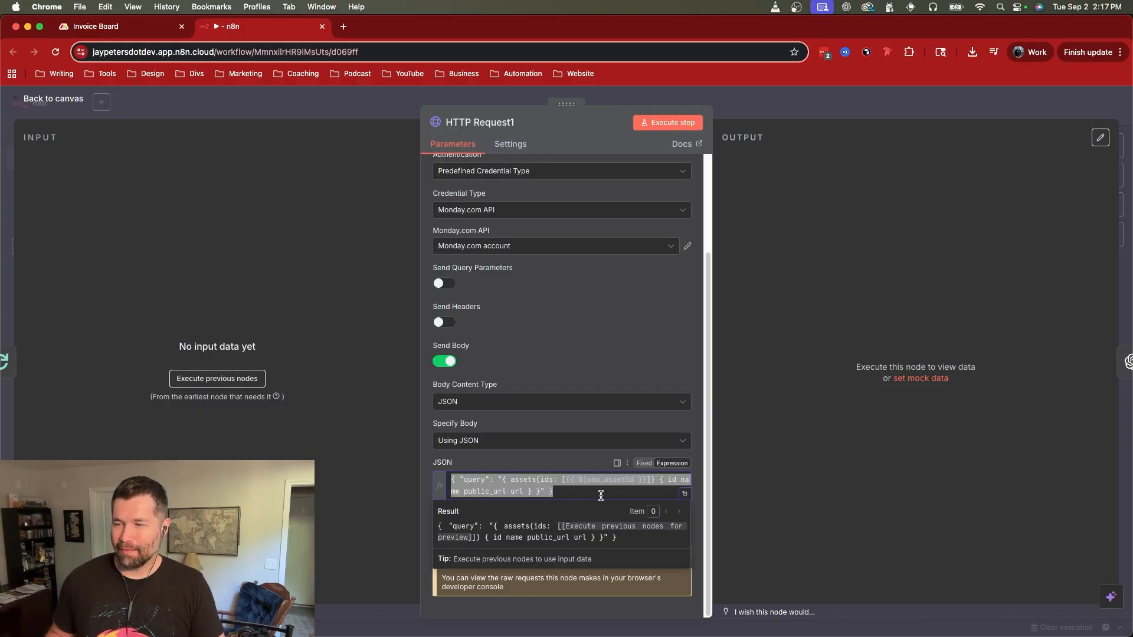
pyautogui.click(594, 494)
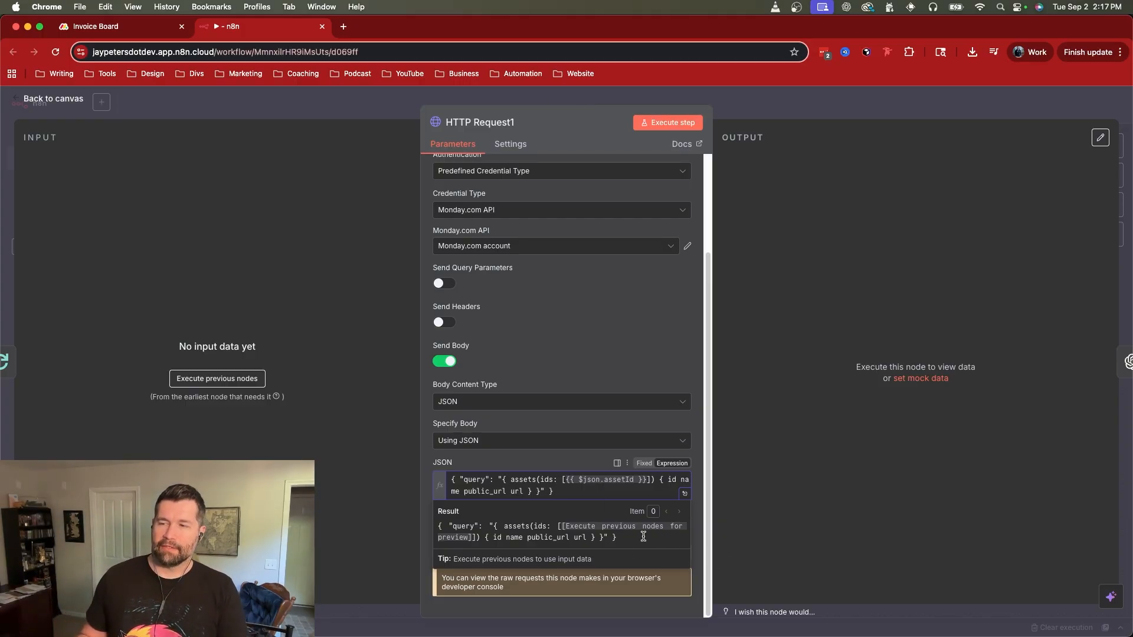
# Step: Execute the nodes preceding HTTP Request1 and inspect the $json.assetId expression inside its JSON body
pyautogui.click(214, 380)
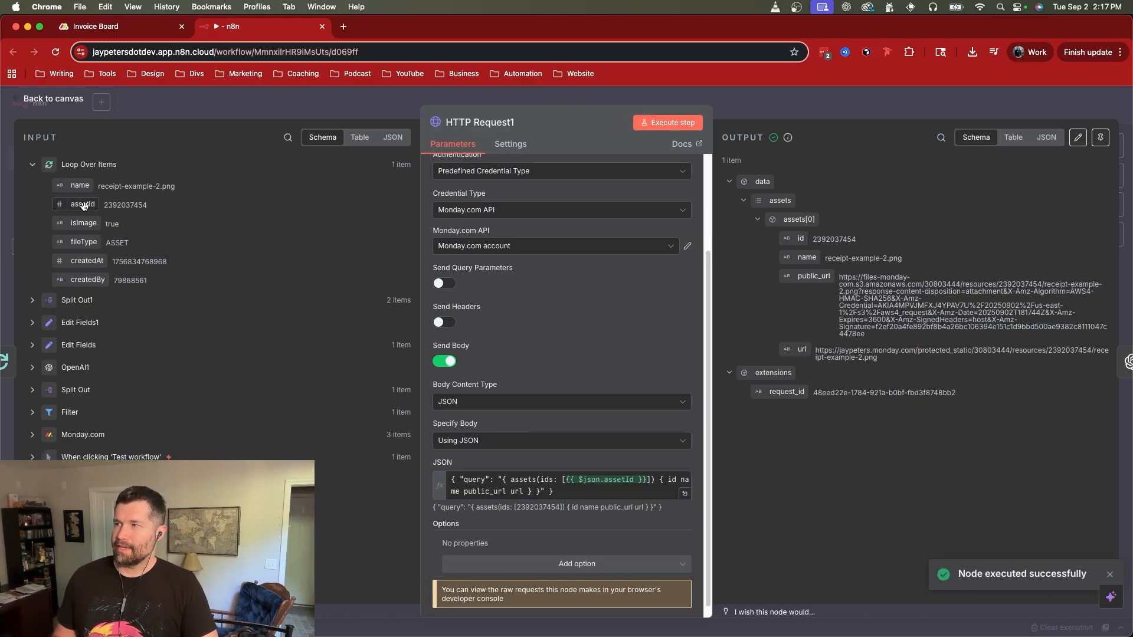
pyautogui.click(591, 482)
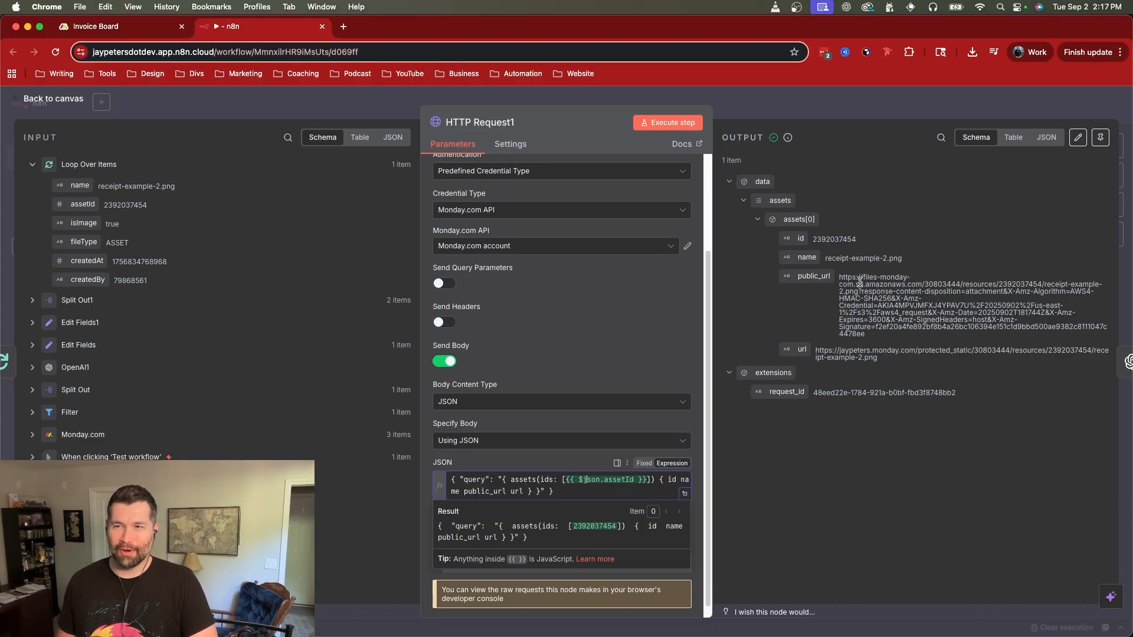
# Step: Compare the public_url and protected_static url fields in the HTTP Request1 output, and return to the canvas
pyautogui.click(818, 275)
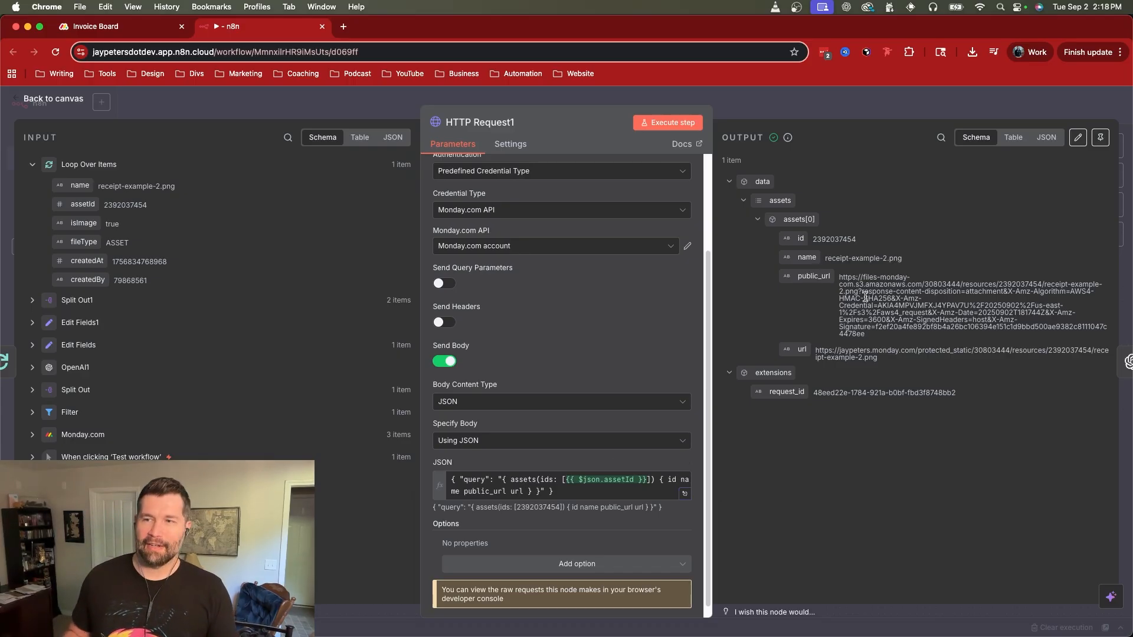
pyautogui.doubleClick(949, 348)
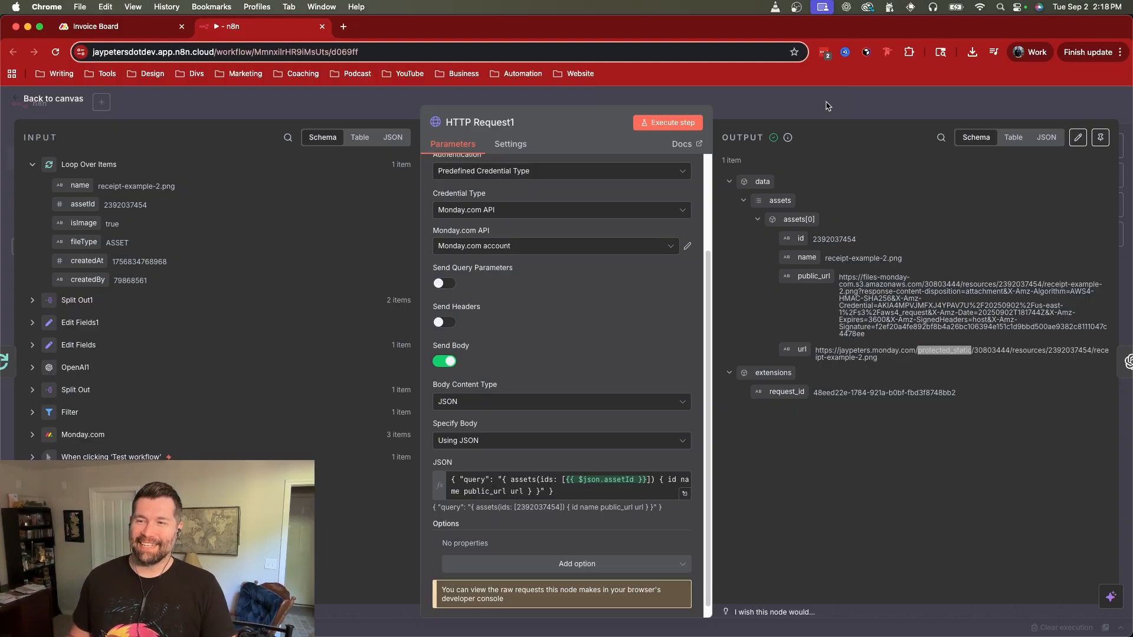
pyautogui.doubleClick(813, 276)
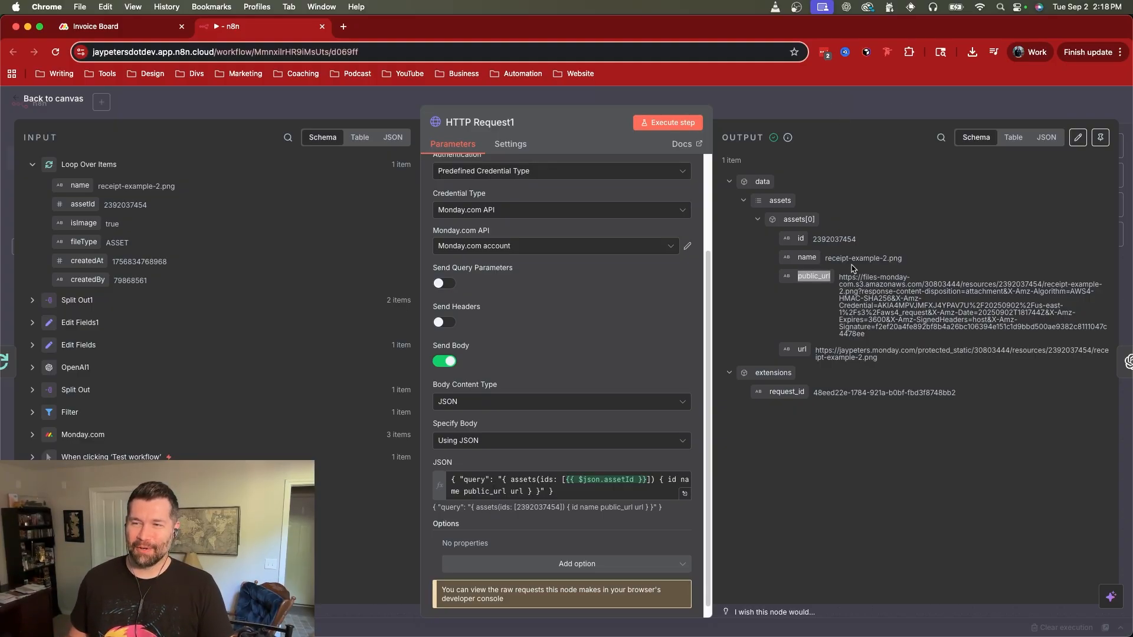
pyautogui.click(844, 110)
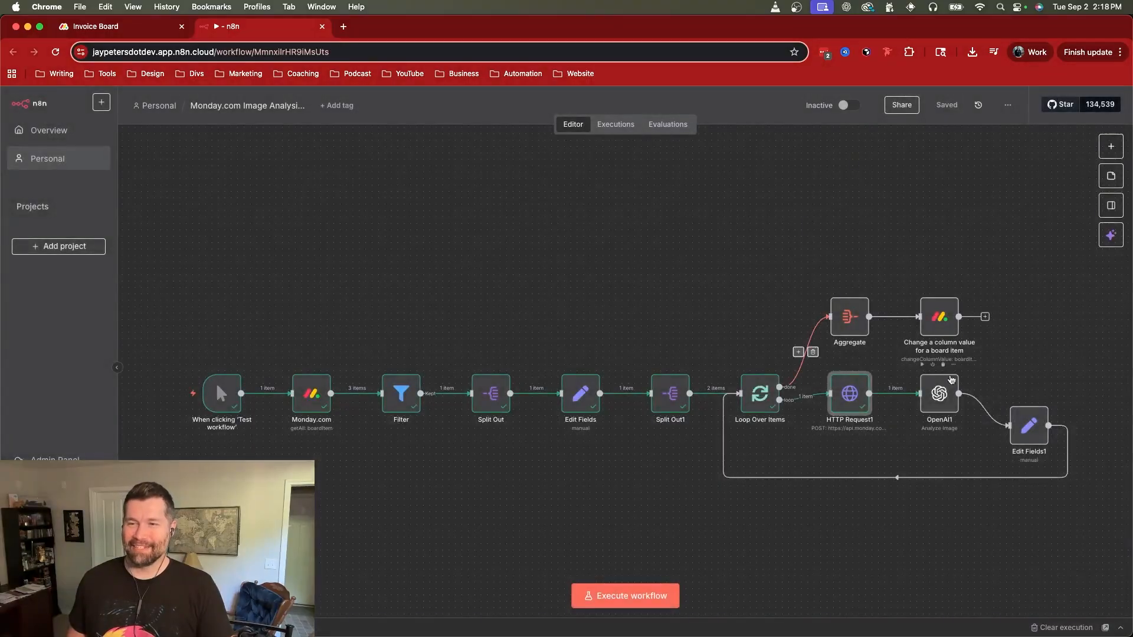
# Step: Open the OpenAI1 node and inspect its Resource and Operation choices, keeping Image and Analyze Image
pyautogui.doubleClick(943, 398)
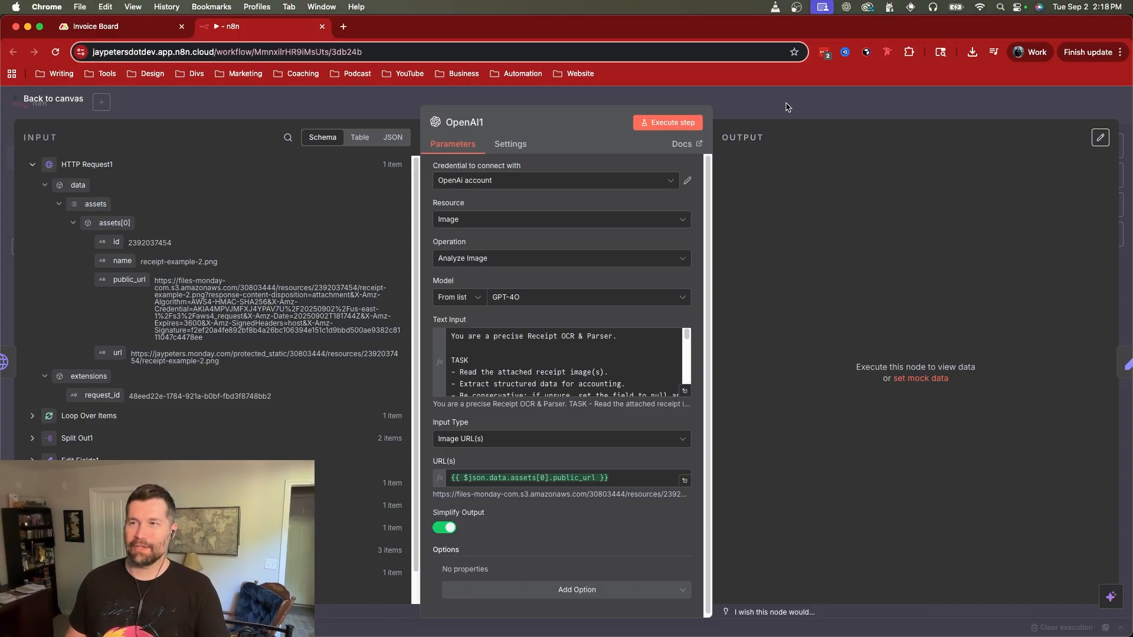
pyautogui.click(787, 107)
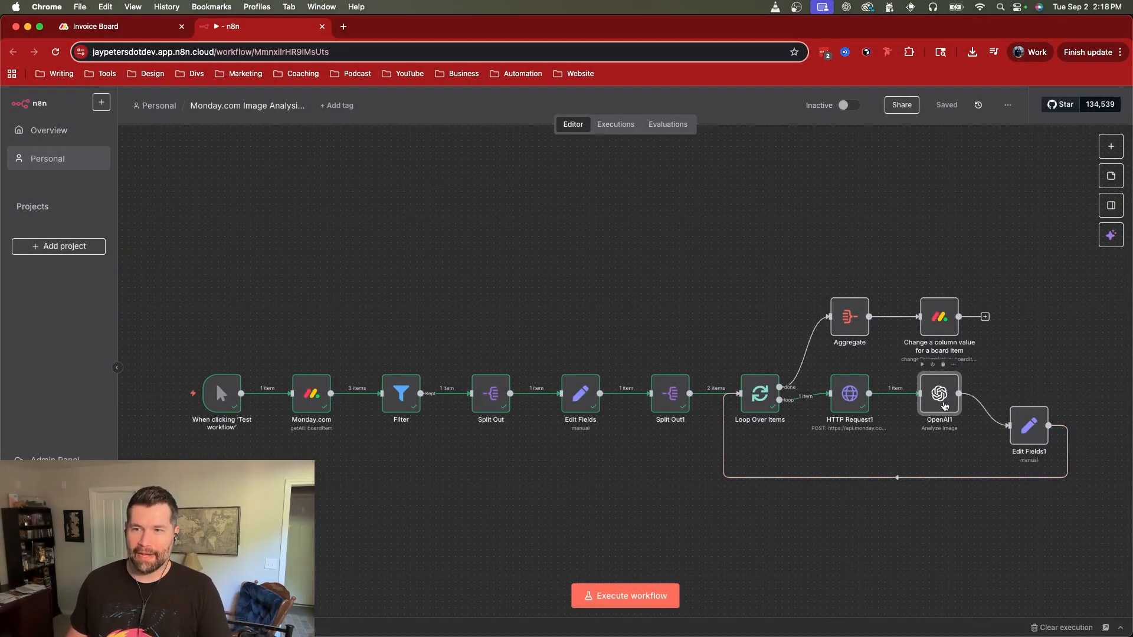
pyautogui.doubleClick(927, 377)
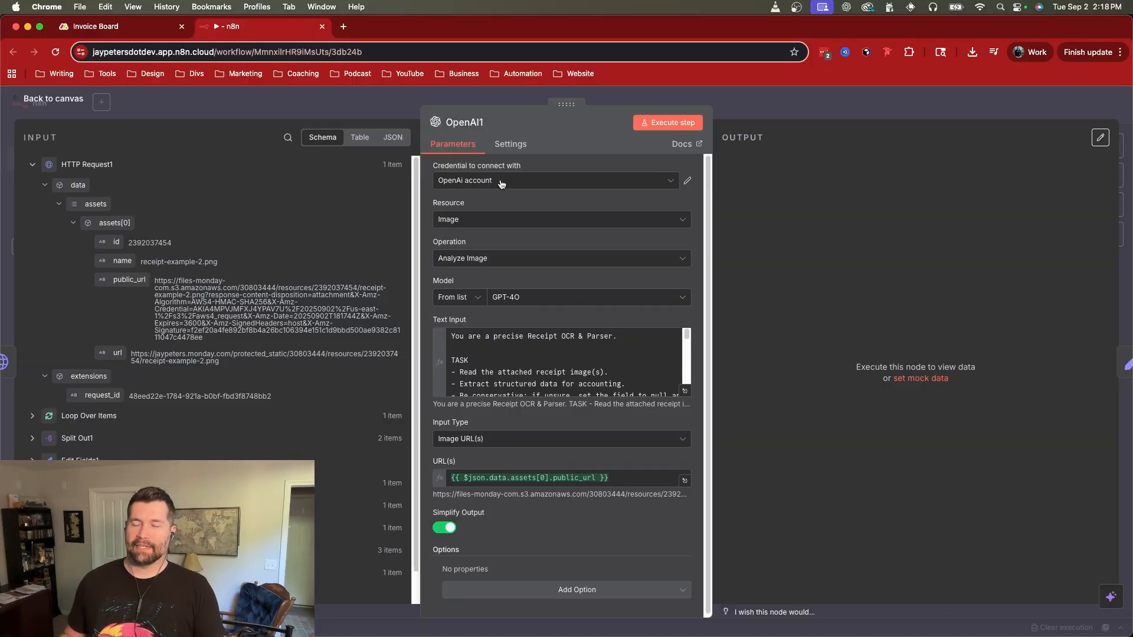
pyautogui.click(459, 218)
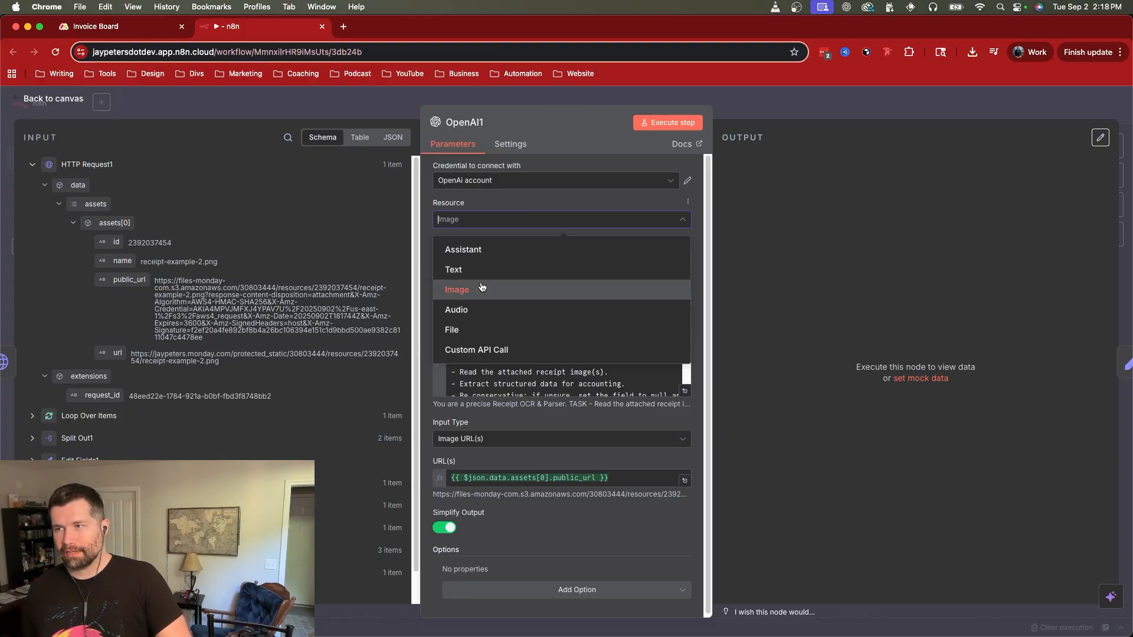
pyautogui.click(522, 206)
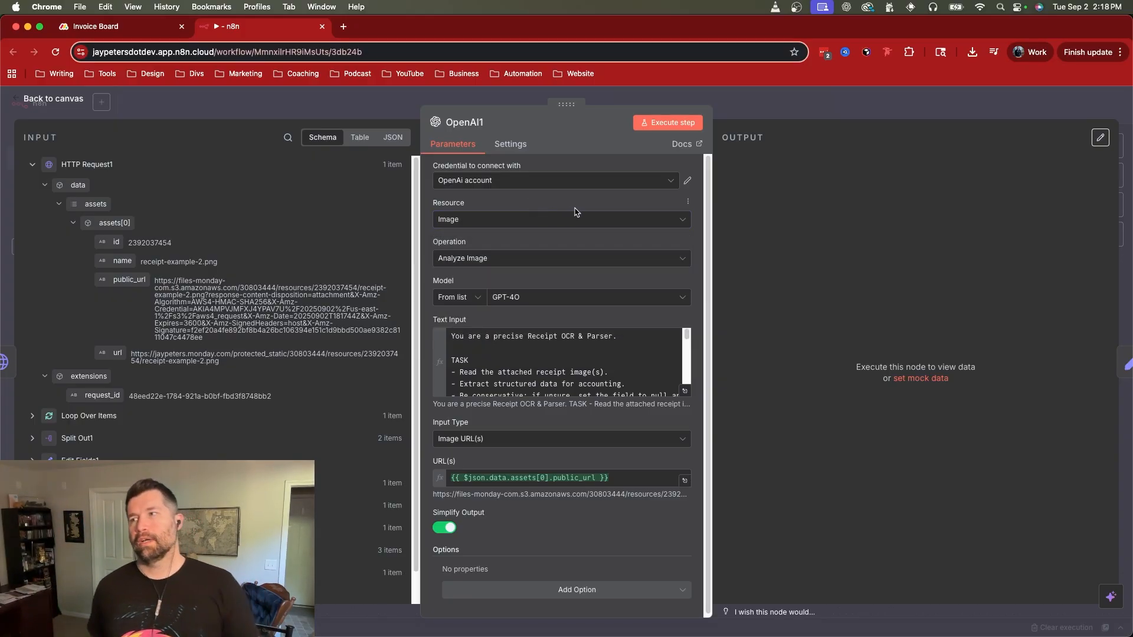
pyautogui.click(472, 264)
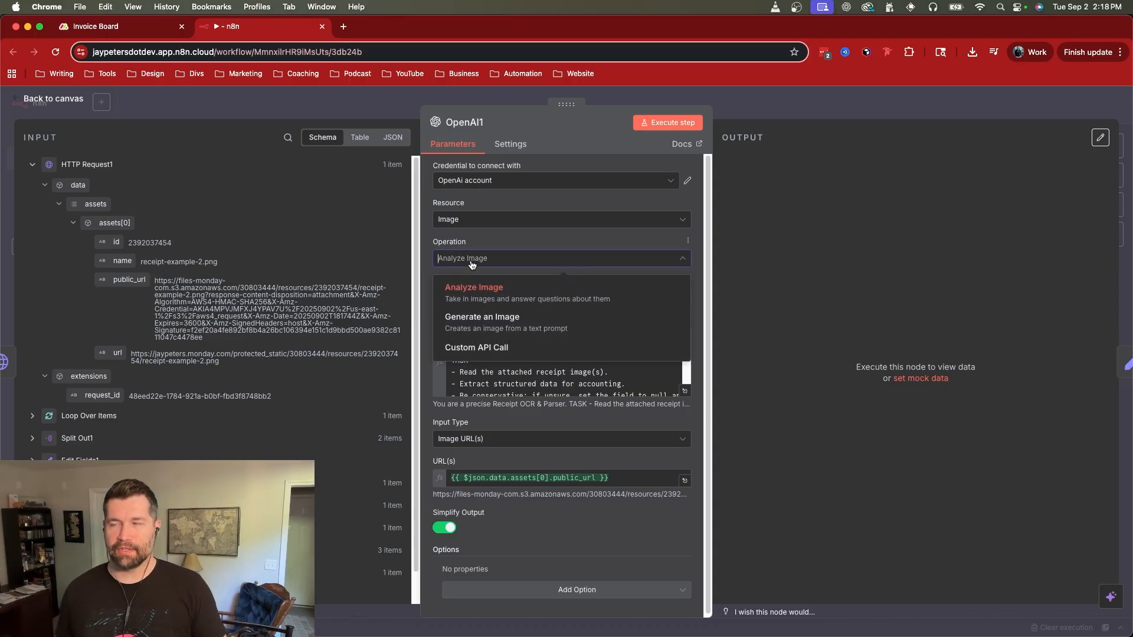
pyautogui.click(524, 247)
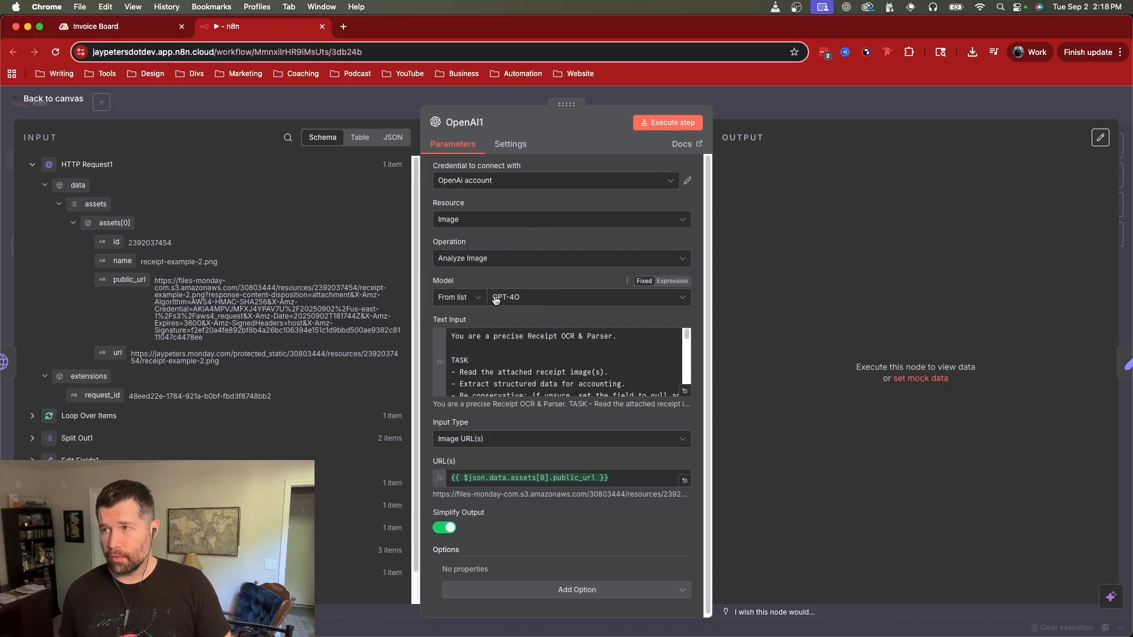
# Step: Look through the models available to the OpenAI1 node, leaving GPT-4O selected
pyautogui.click(588, 305)
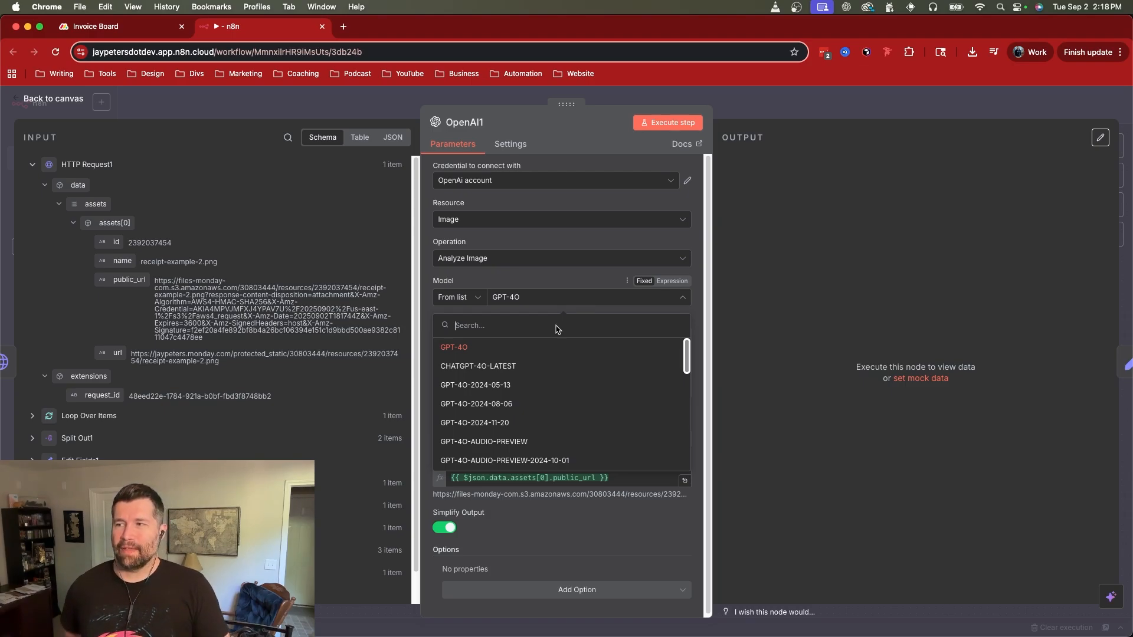
pyautogui.scroll(-3, 534, 438)
pyautogui.scroll(-5, 534, 438)
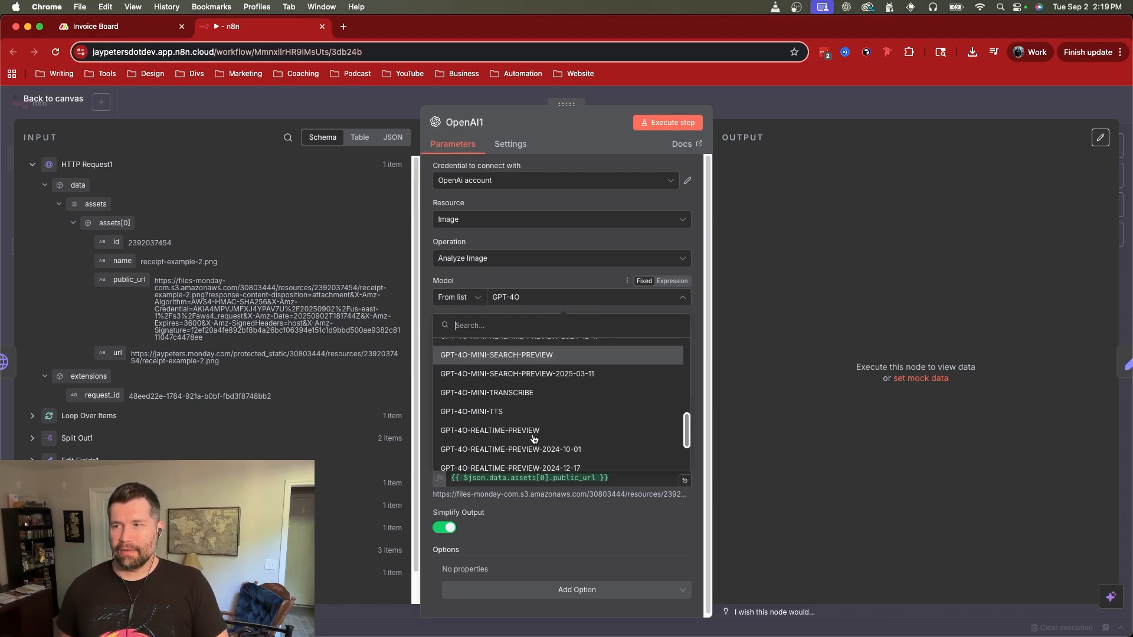
pyautogui.scroll(10, 535, 449)
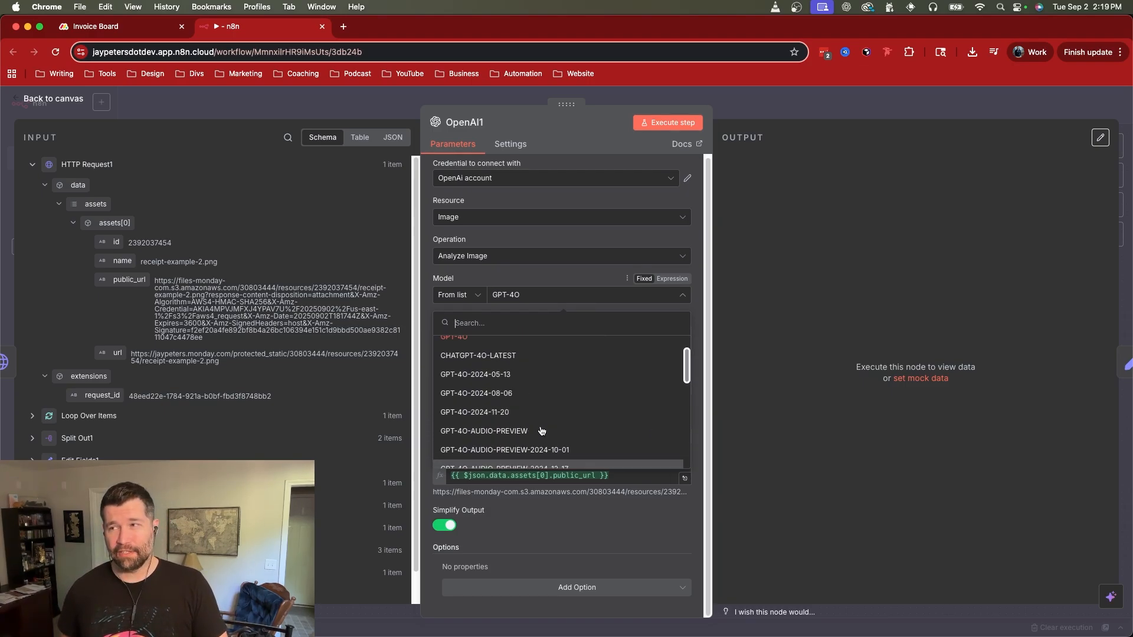
pyautogui.click(535, 282)
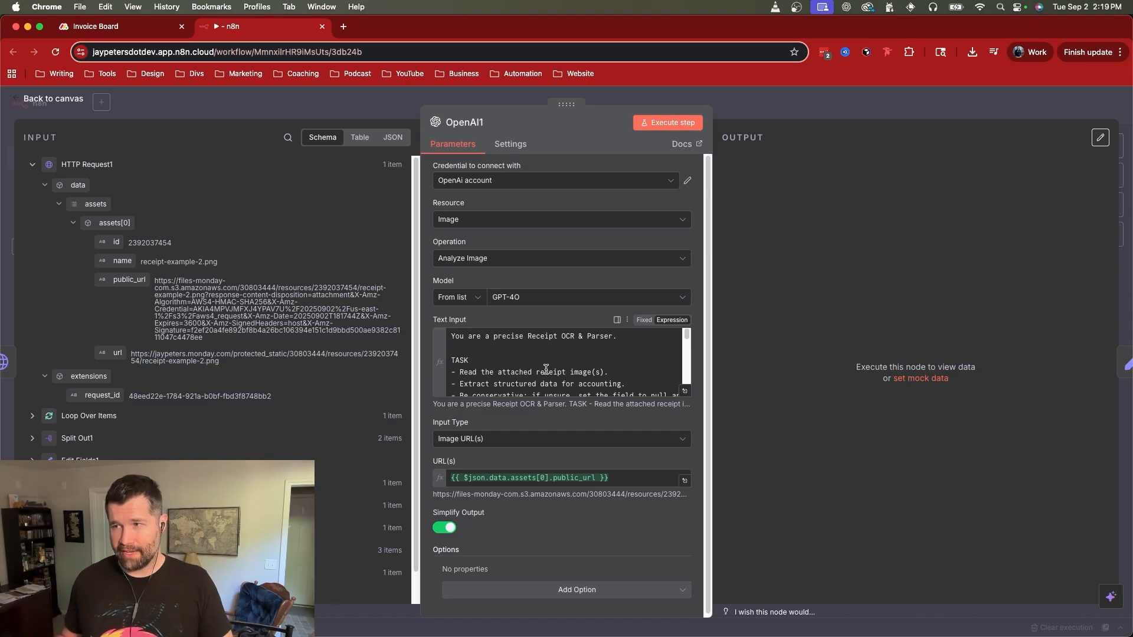
# Step: Read the TASK instructions of the receipt-parsing prompt in the OpenAI1 node's Text Input
pyautogui.scroll(-1, 551, 372)
pyautogui.scroll(-2, 551, 372)
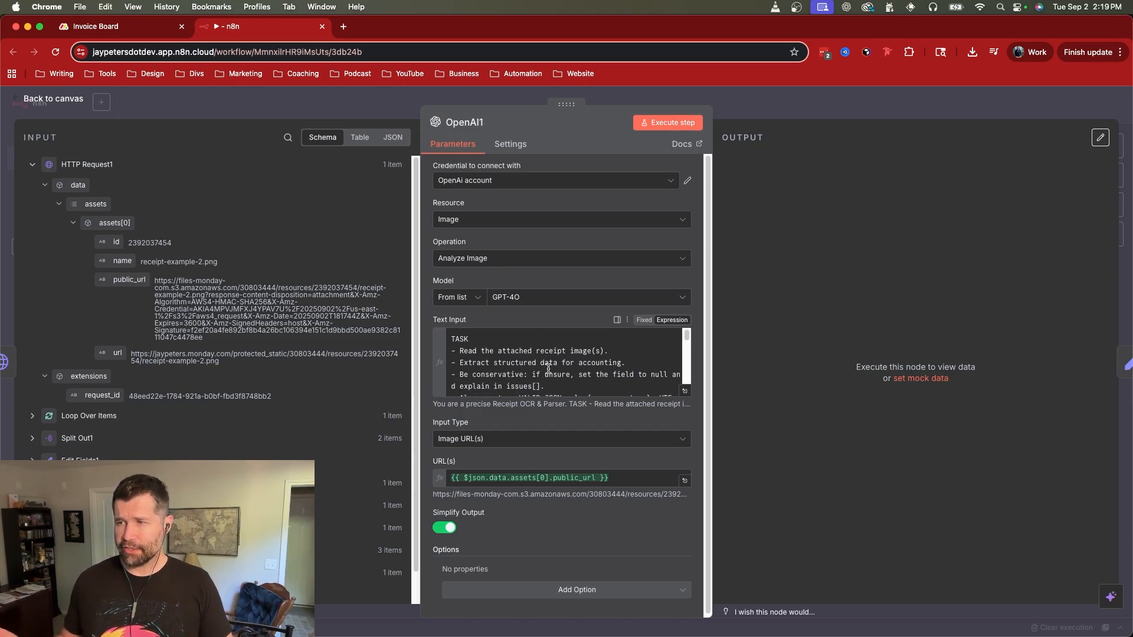
pyautogui.scroll(-1, 549, 374)
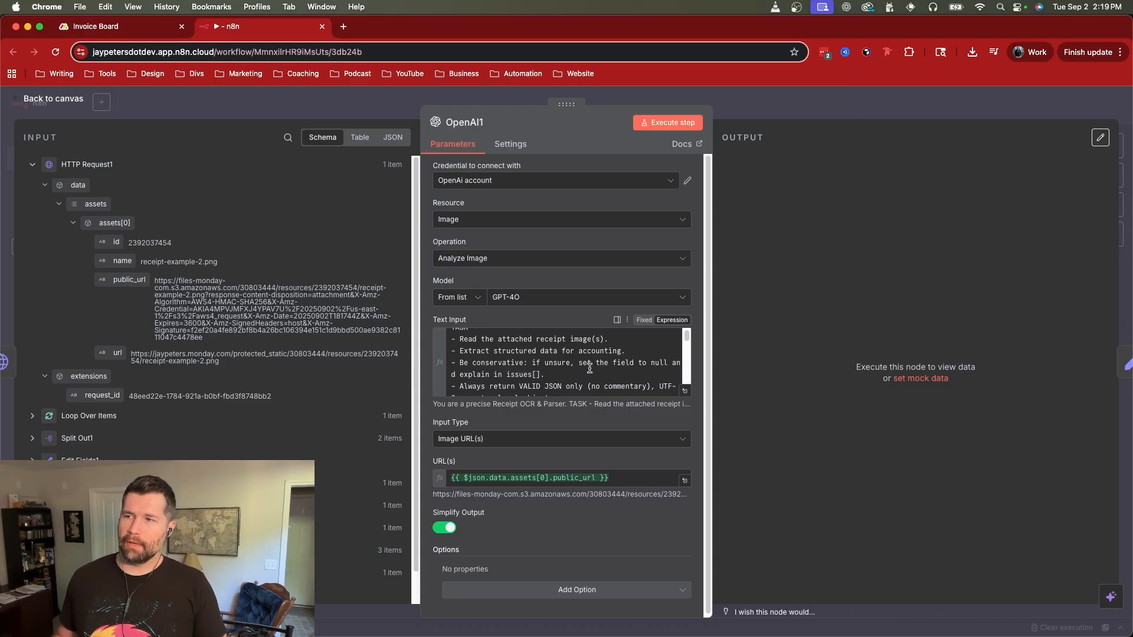
pyautogui.scroll(-2, 578, 366)
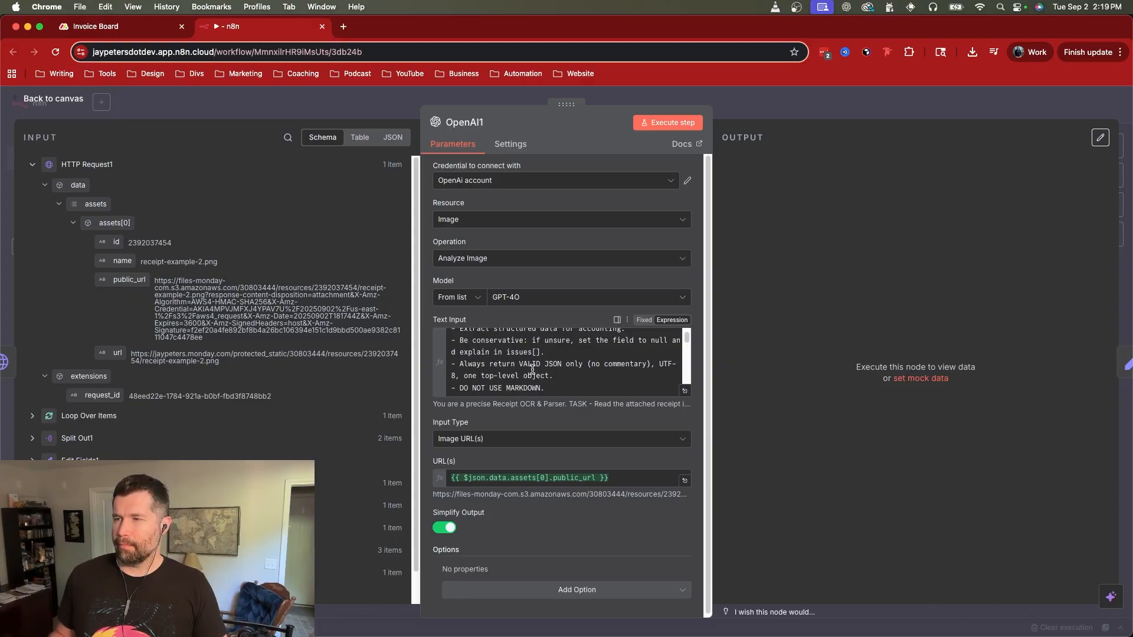
pyautogui.scroll(-1, 540, 368)
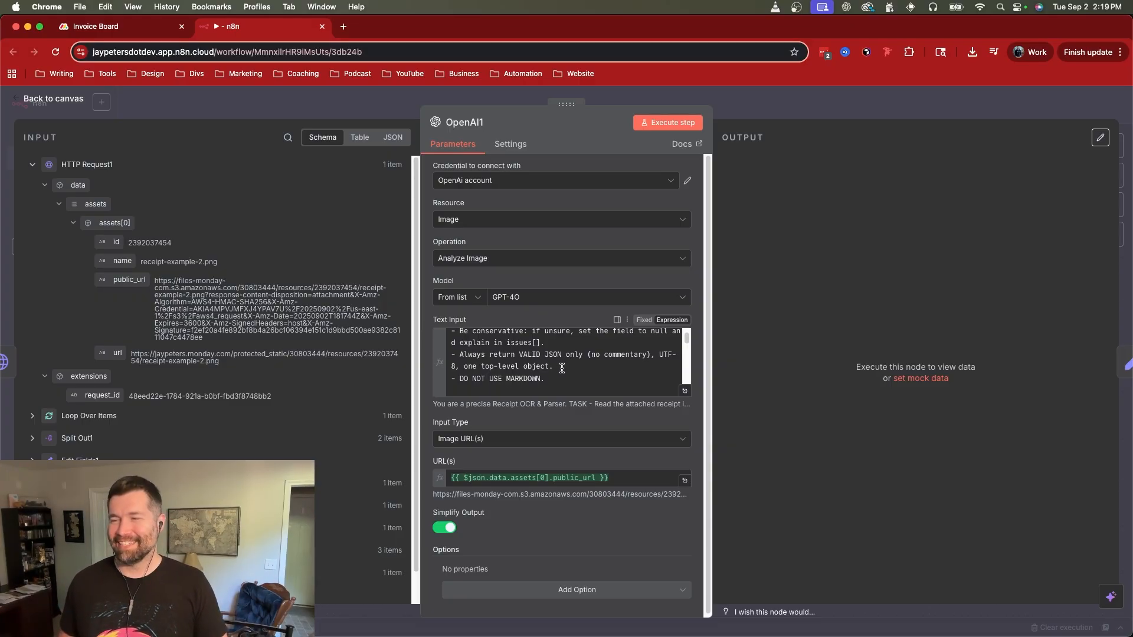
# Step: Examine the OUTPUT JSON schema in the OpenAI1 prompt, from document_type down to the issues array
pyautogui.scroll(-3, 560, 366)
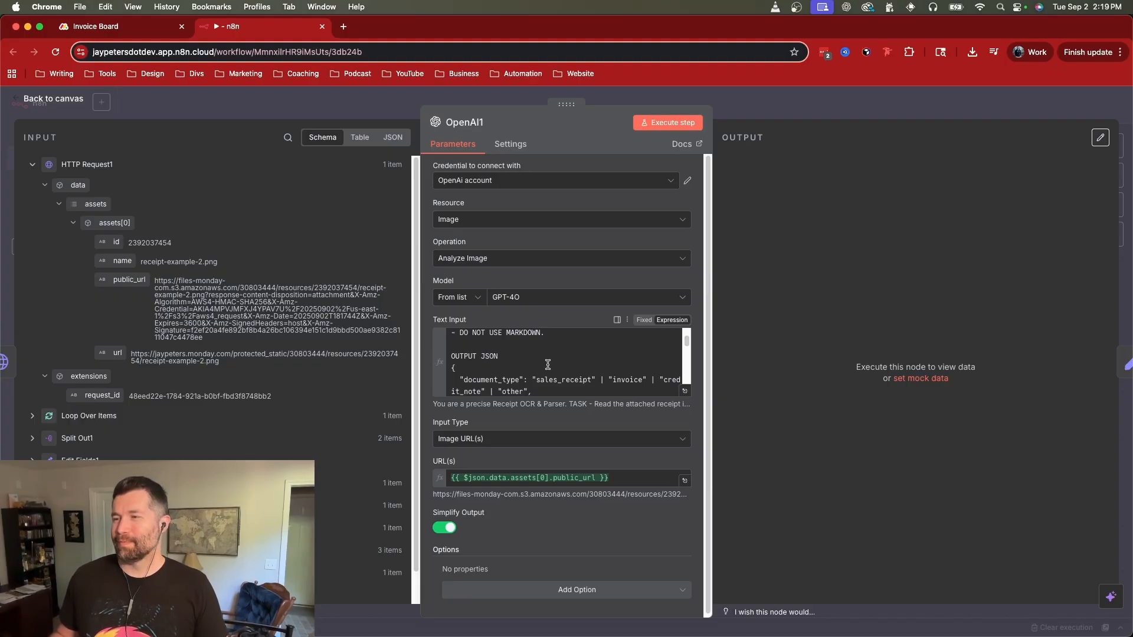
pyautogui.scroll(-2, 548, 364)
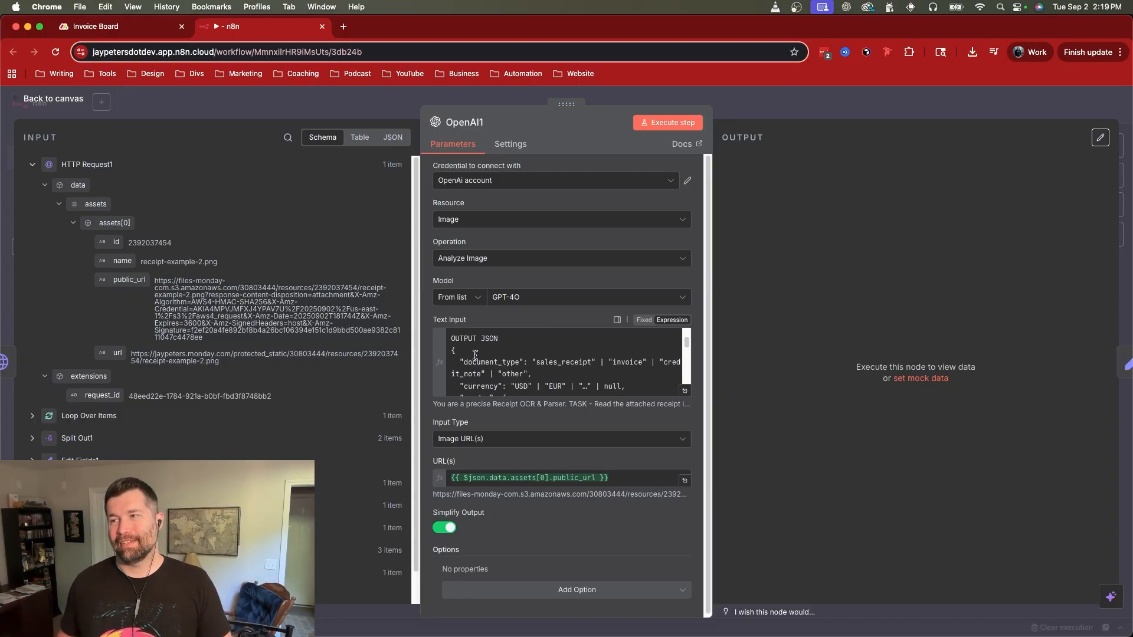
pyautogui.scroll(-5, 501, 363)
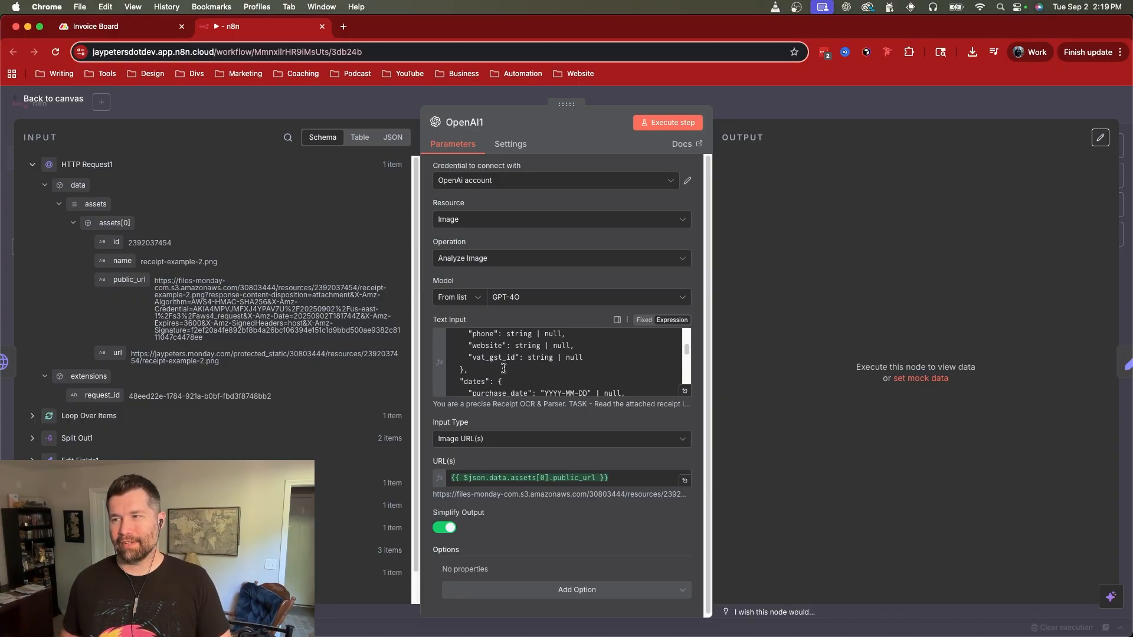
pyautogui.scroll(-5, 503, 368)
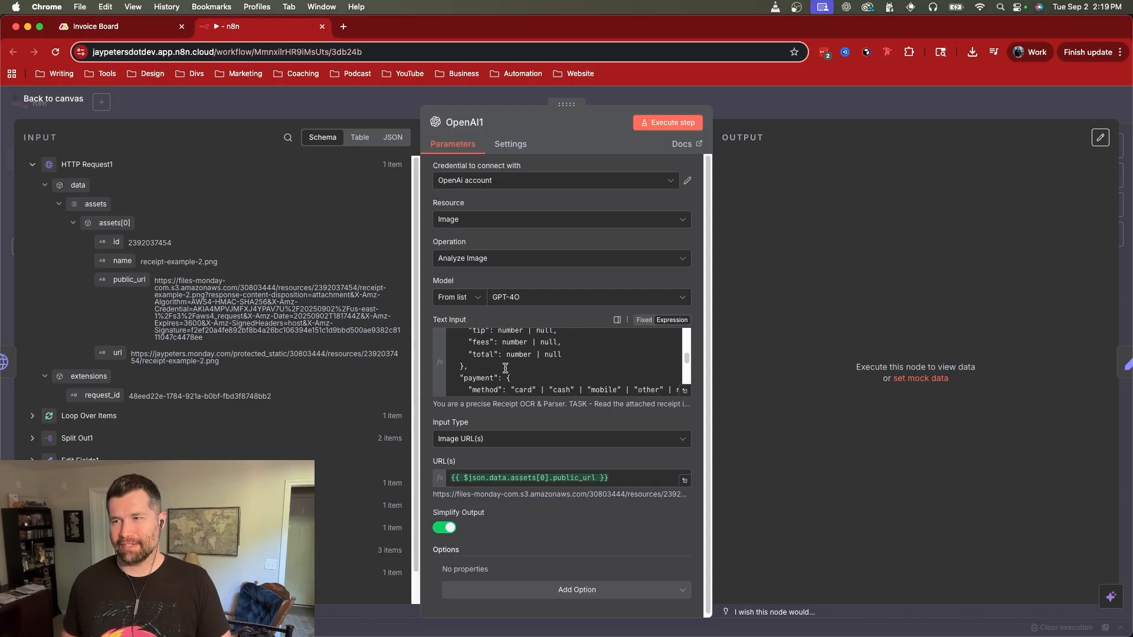
pyautogui.scroll(-5, 505, 368)
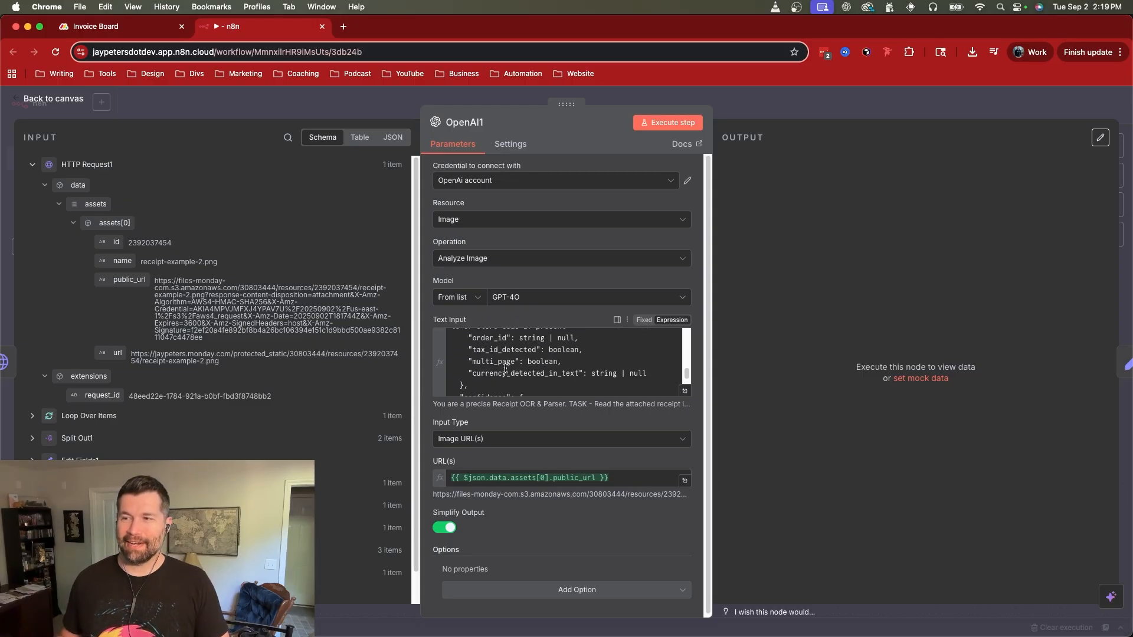
pyautogui.scroll(-4, 505, 368)
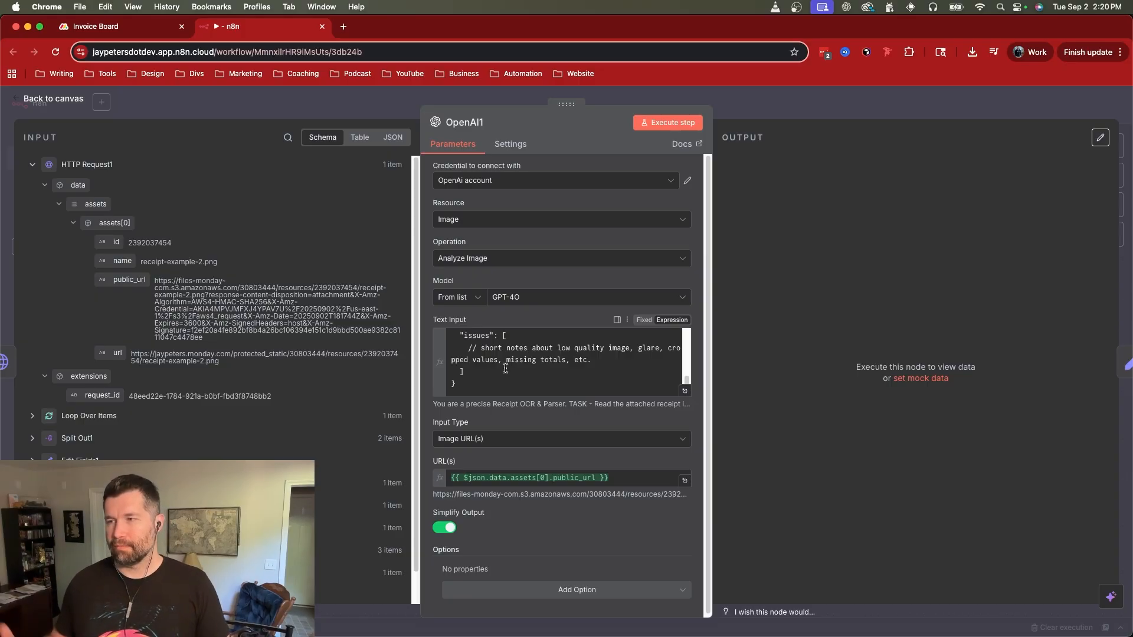
# Step: Read the RULES section of the OpenAI1 prompt, through the unreadable-image rule and the DO NOT USE MARKDOWN instruction
pyautogui.scroll(-2, 508, 369)
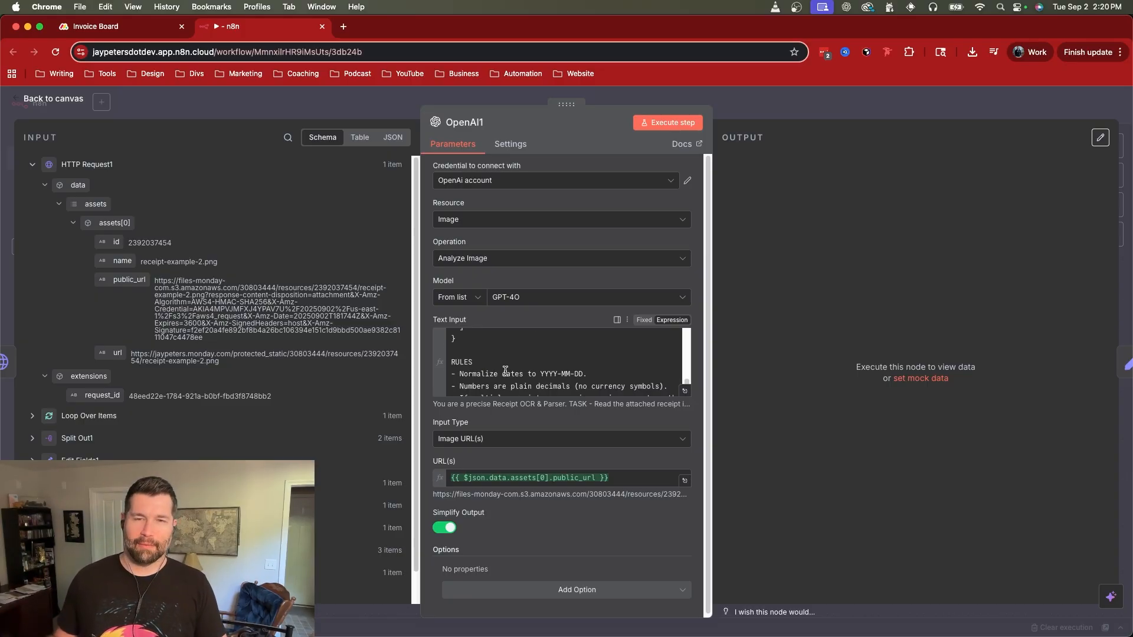
pyautogui.scroll(-2, 507, 372)
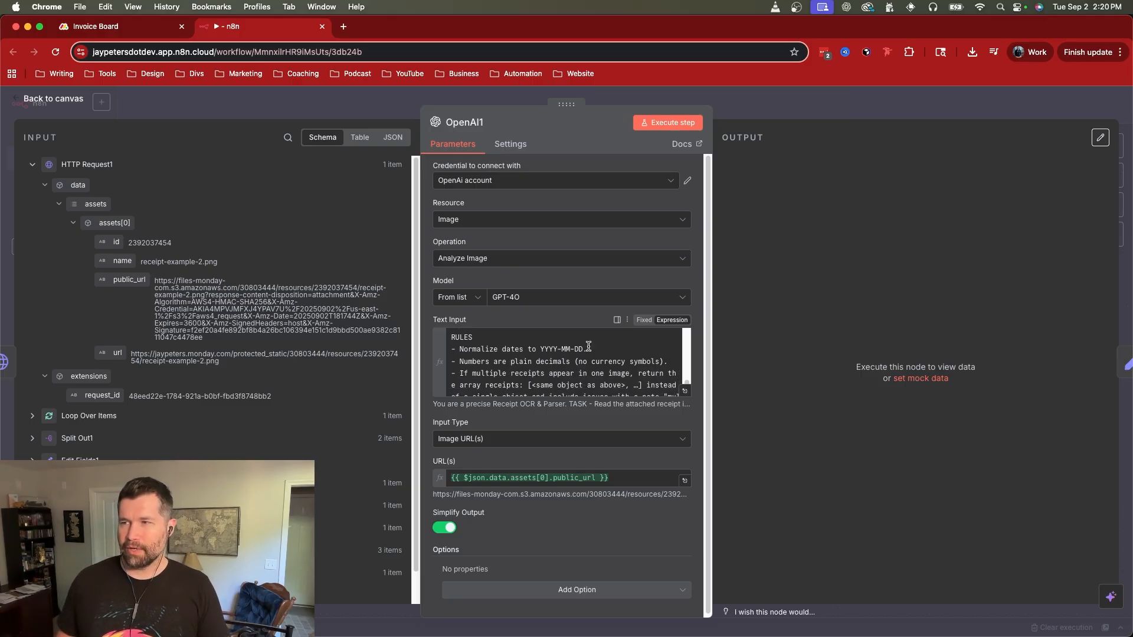
pyautogui.scroll(-1, 520, 365)
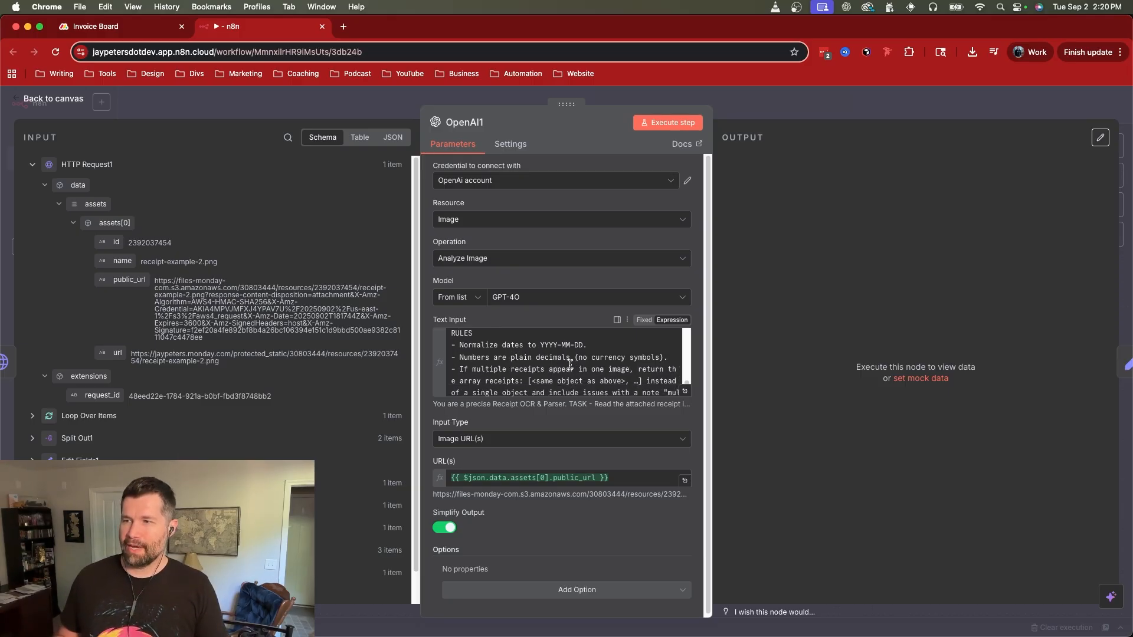
pyautogui.scroll(-1, 524, 376)
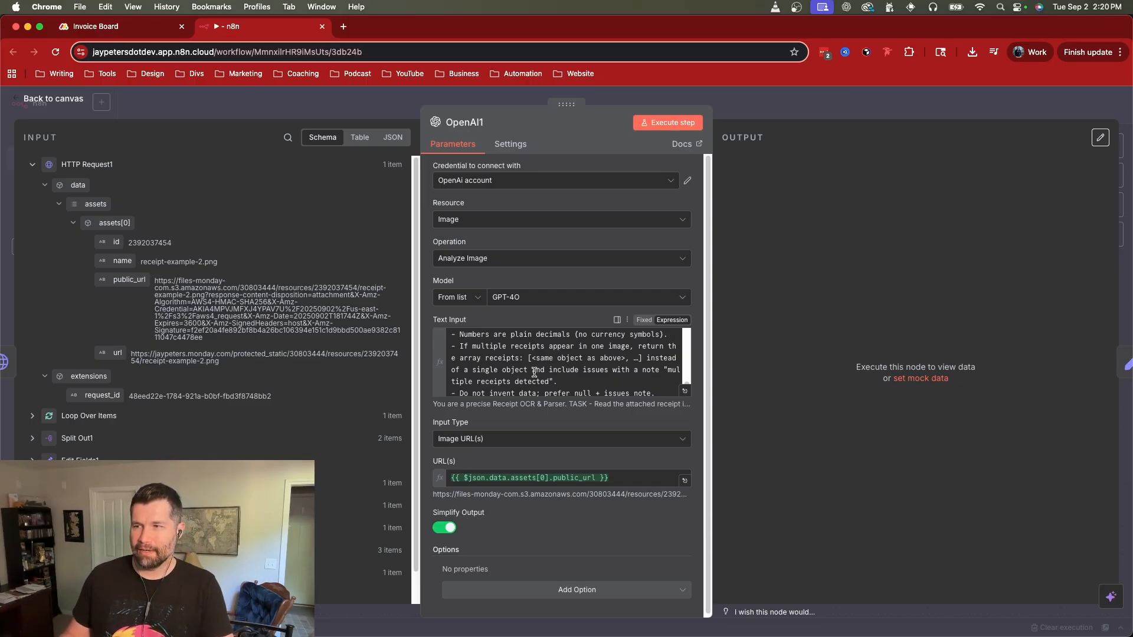
pyautogui.scroll(-4, 537, 372)
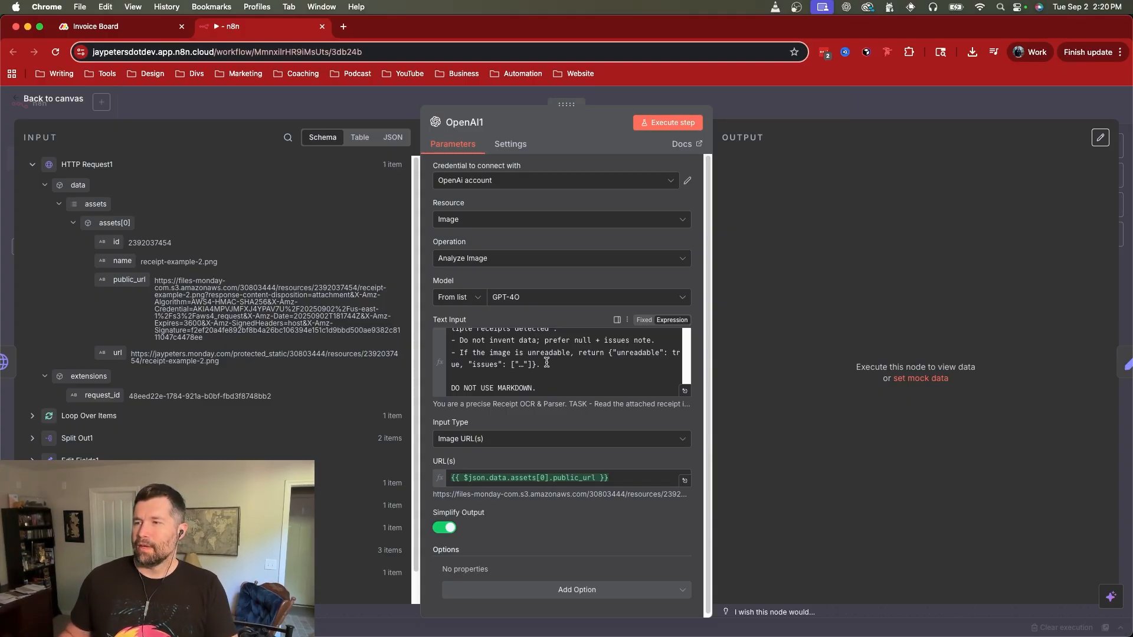
pyautogui.scroll(-1, 546, 362)
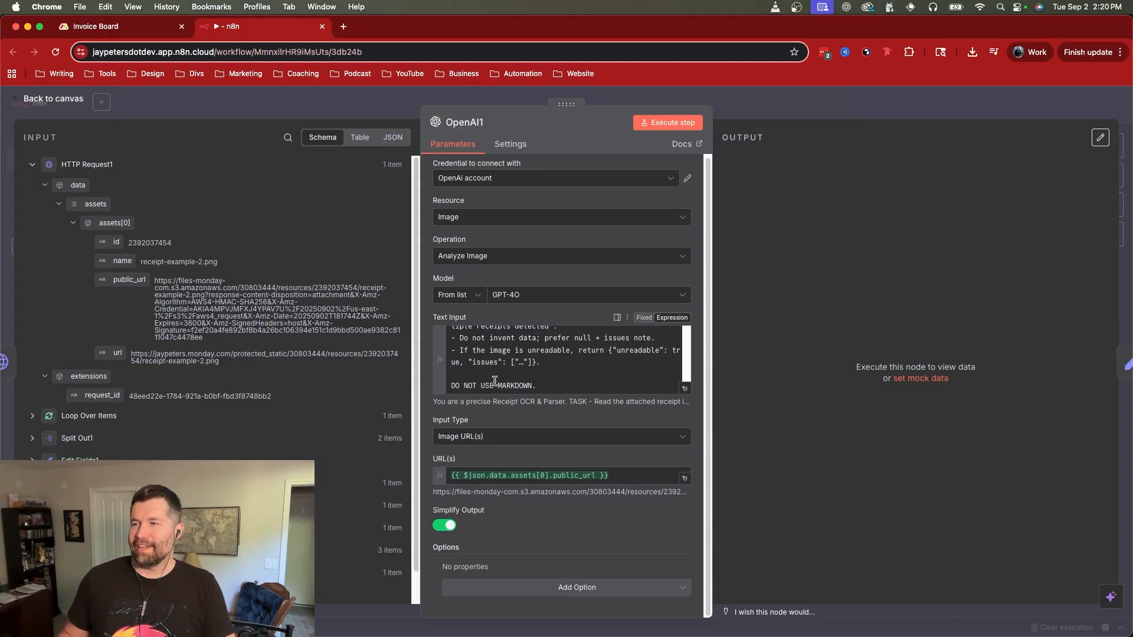
# Step: Check the OpenAI1 node's Input Type choices, keeping Image URL(s), and compare its URL(s) expression with the incoming public_url field
pyautogui.click(485, 437)
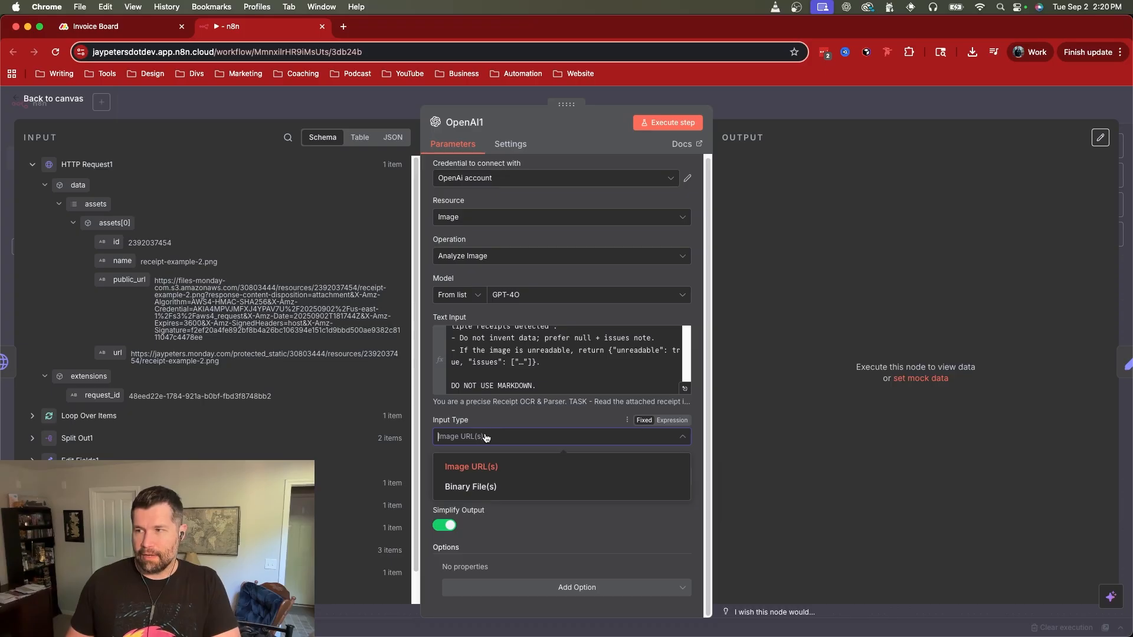
pyautogui.click(487, 469)
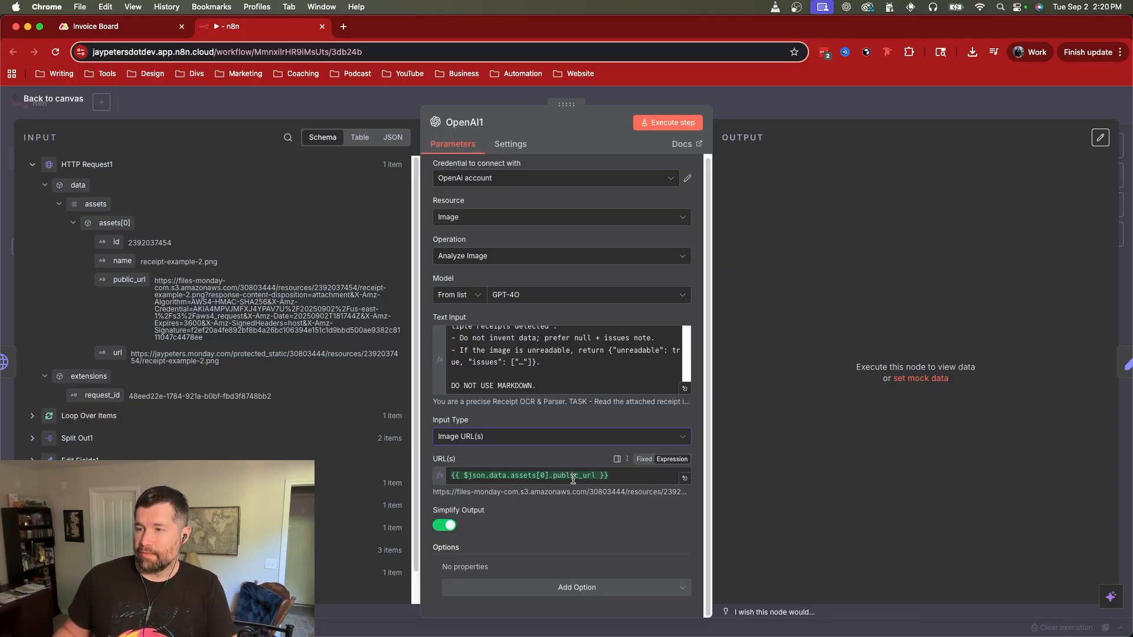
pyautogui.moveTo(124, 280)
pyautogui.mouseDown()
pyautogui.moveTo(484, 531)
pyautogui.moveTo(521, 496)
pyautogui.moveTo(136, 282)
pyautogui.mouseUp()
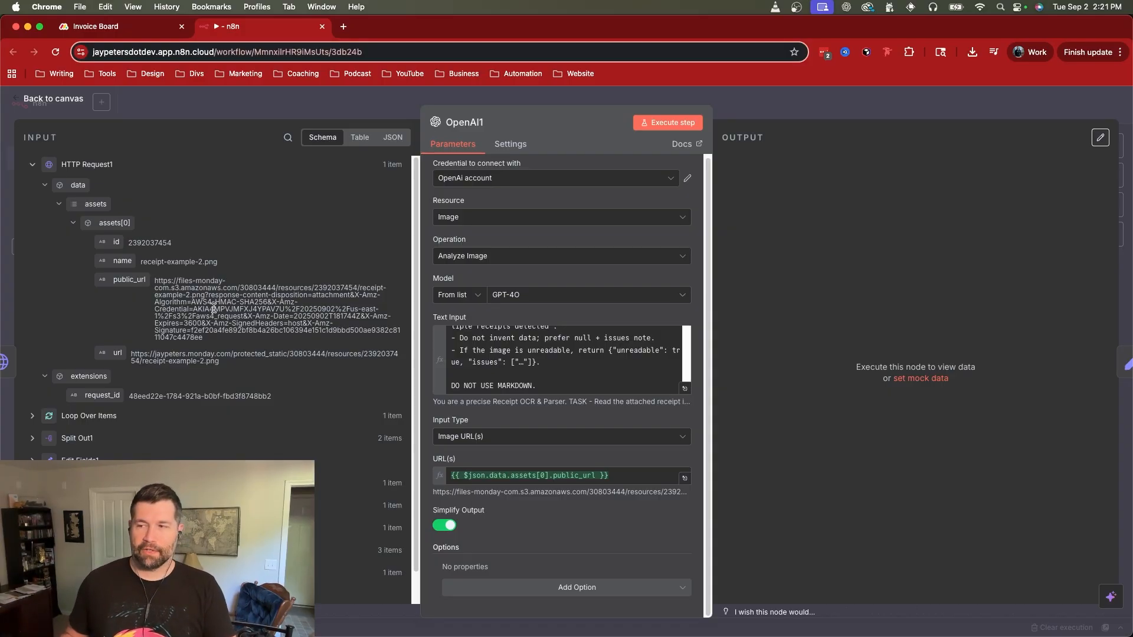
# Step: Execute the OpenAI1 step on the receipt image and look back through its prompt's metadata section
pyautogui.click(658, 123)
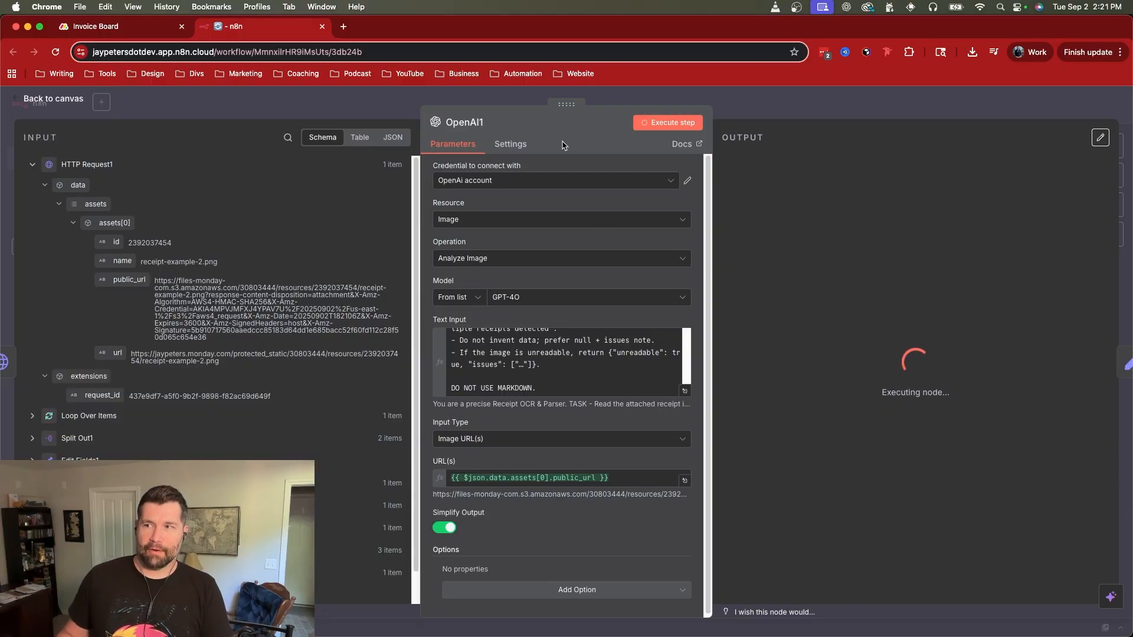
pyautogui.scroll(3, 534, 370)
pyautogui.scroll(3, 534, 370)
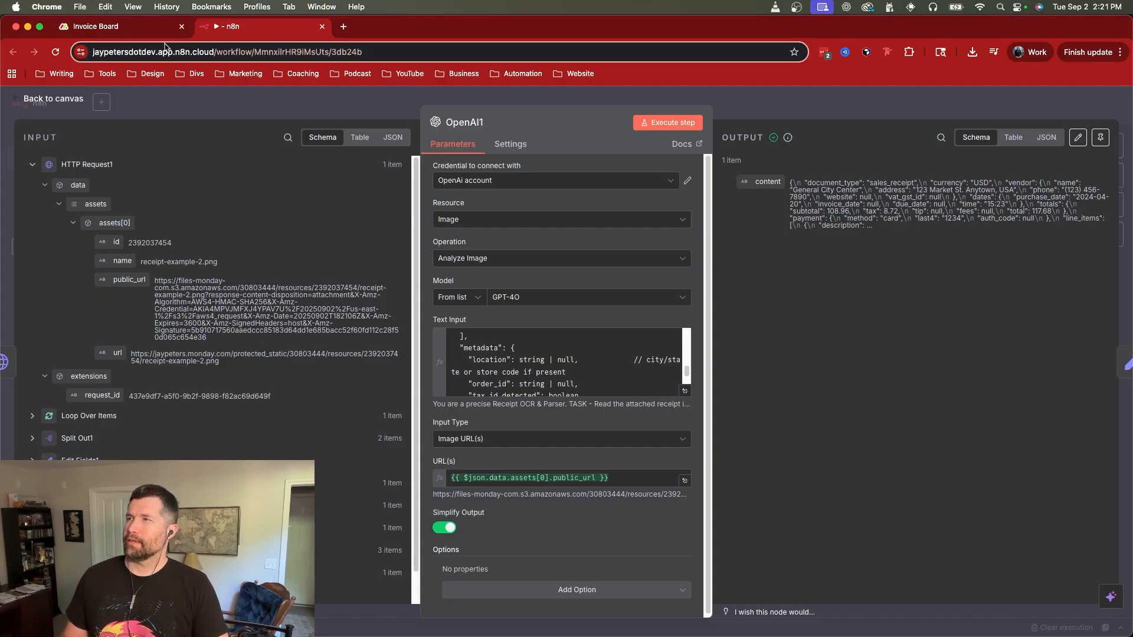
# Step: Open receipt-example-2.png from Item 2 on the monday.com Invoice Board, and return to n8n to compare it with the OpenAI1 output
pyautogui.click(125, 30)
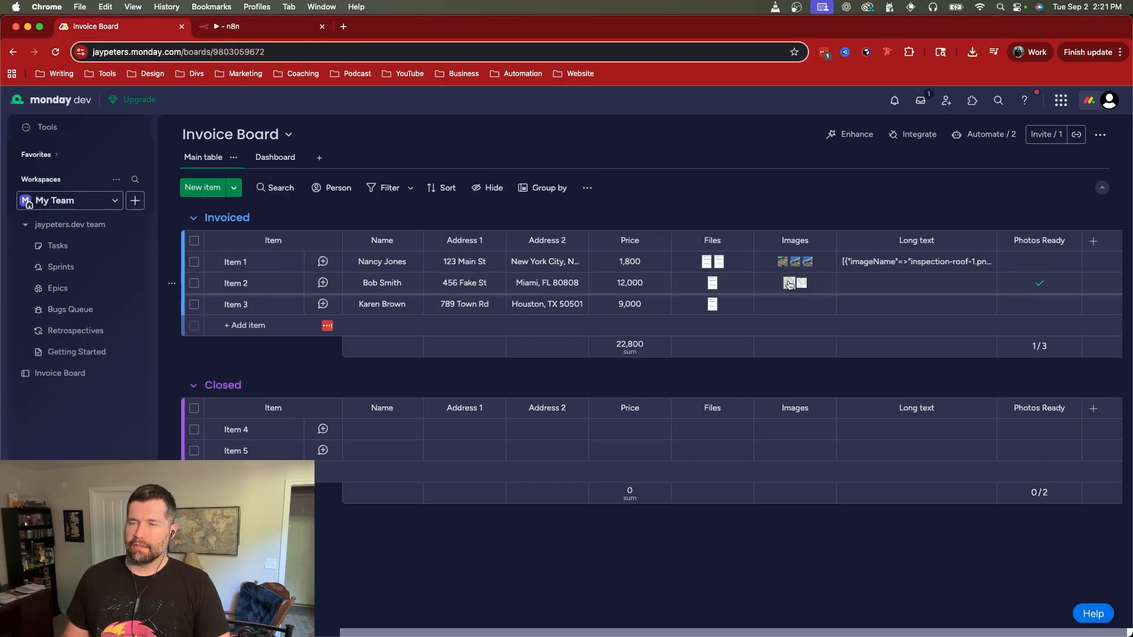
pyautogui.moveTo(789, 284)
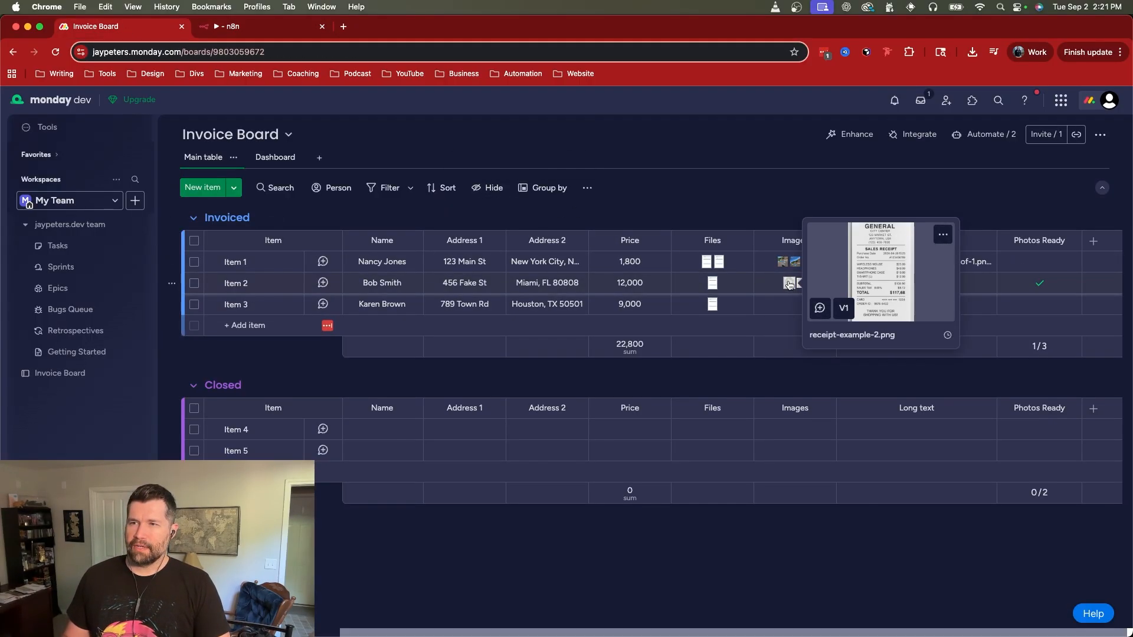
pyautogui.click(832, 311)
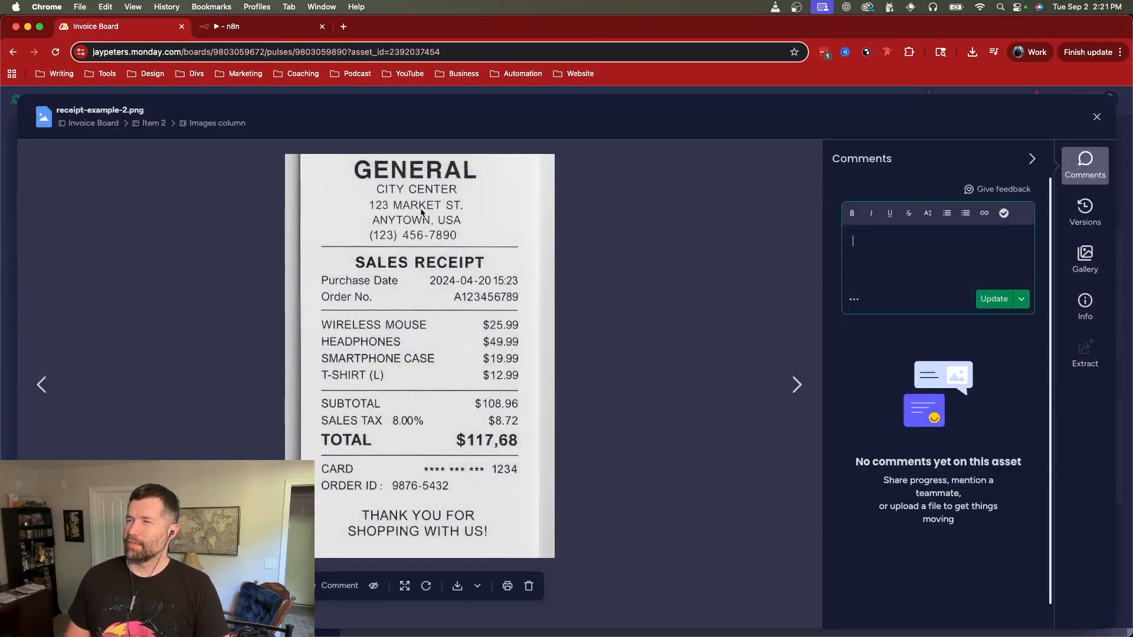
pyautogui.click(260, 34)
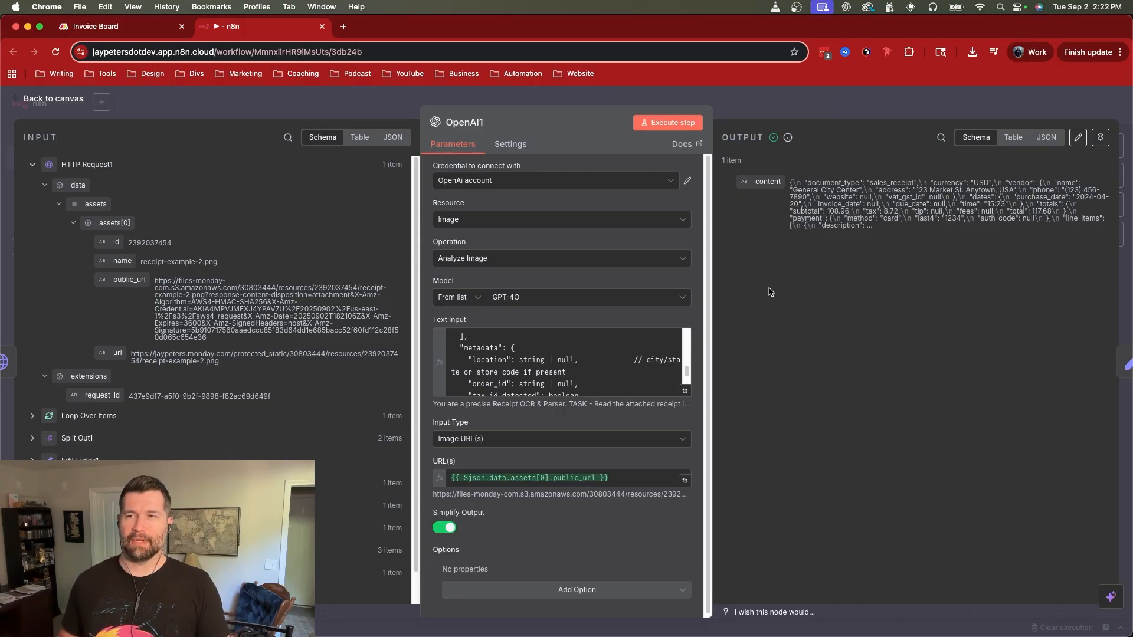
# Step: Inspect the content field mapping in the Edit Fields1 node and the Input Field Name in the Aggregate node
pyautogui.click(866, 113)
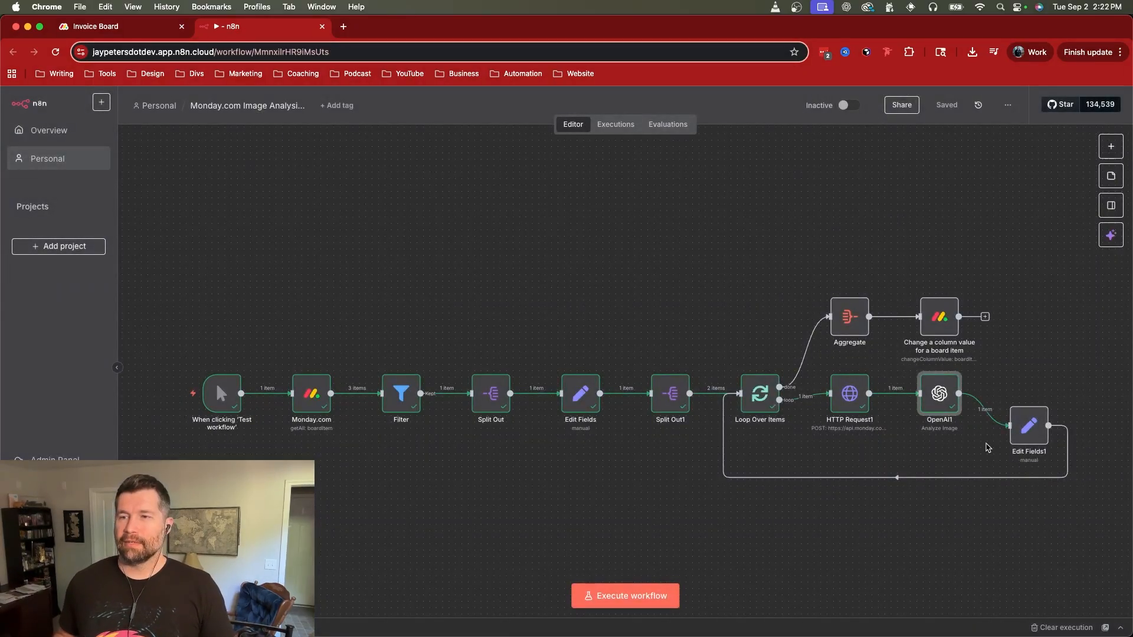
pyautogui.doubleClick(1028, 426)
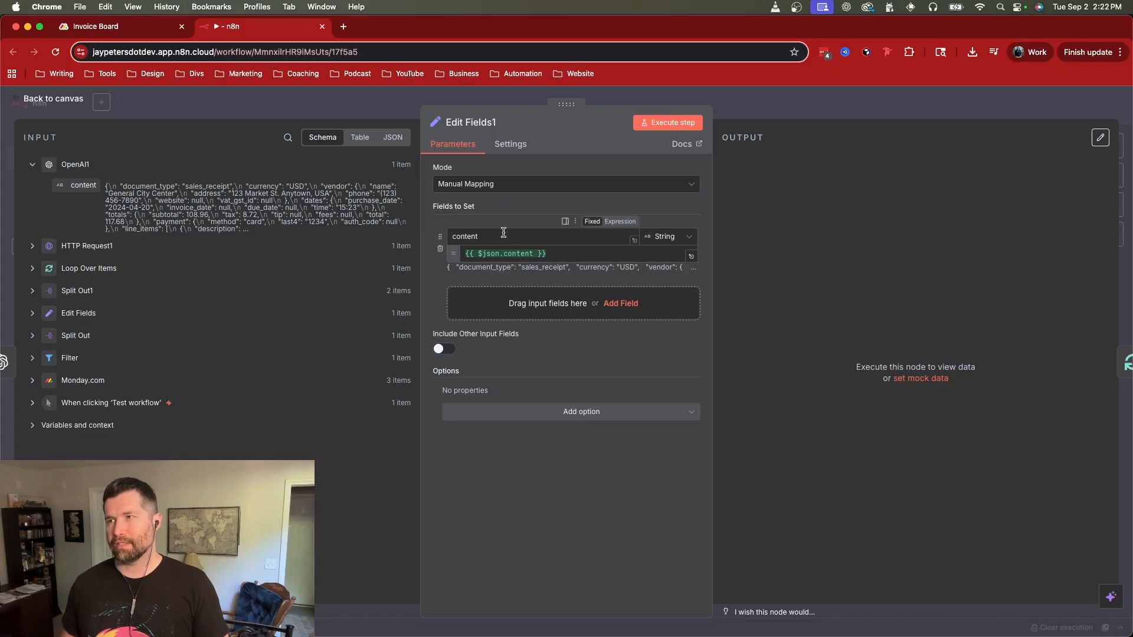
pyautogui.click(829, 115)
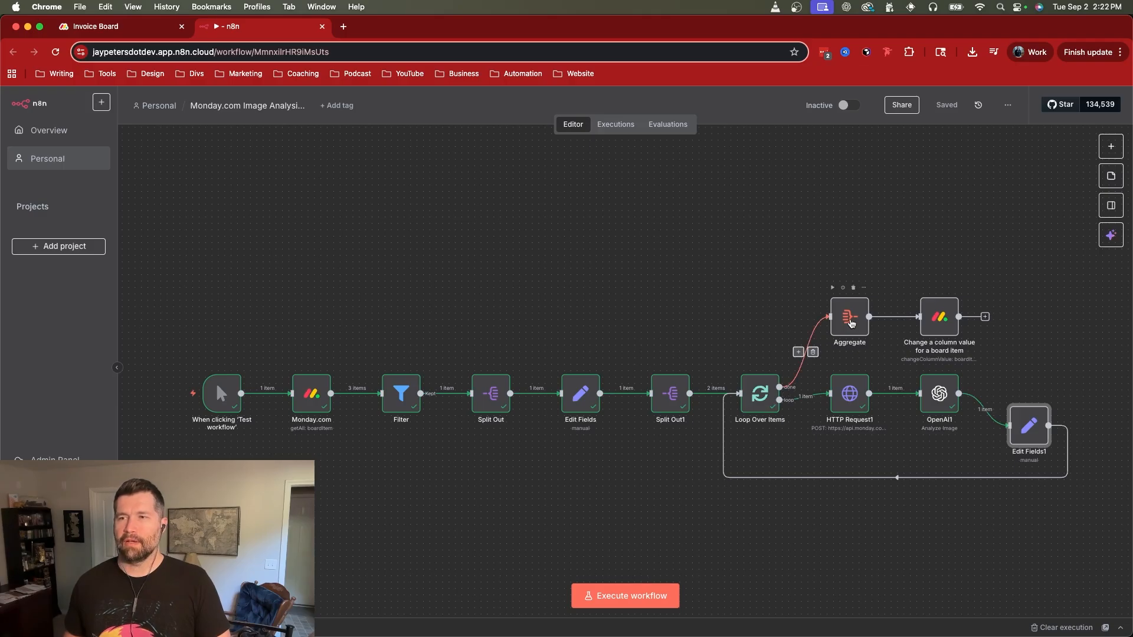
pyautogui.doubleClick(850, 317)
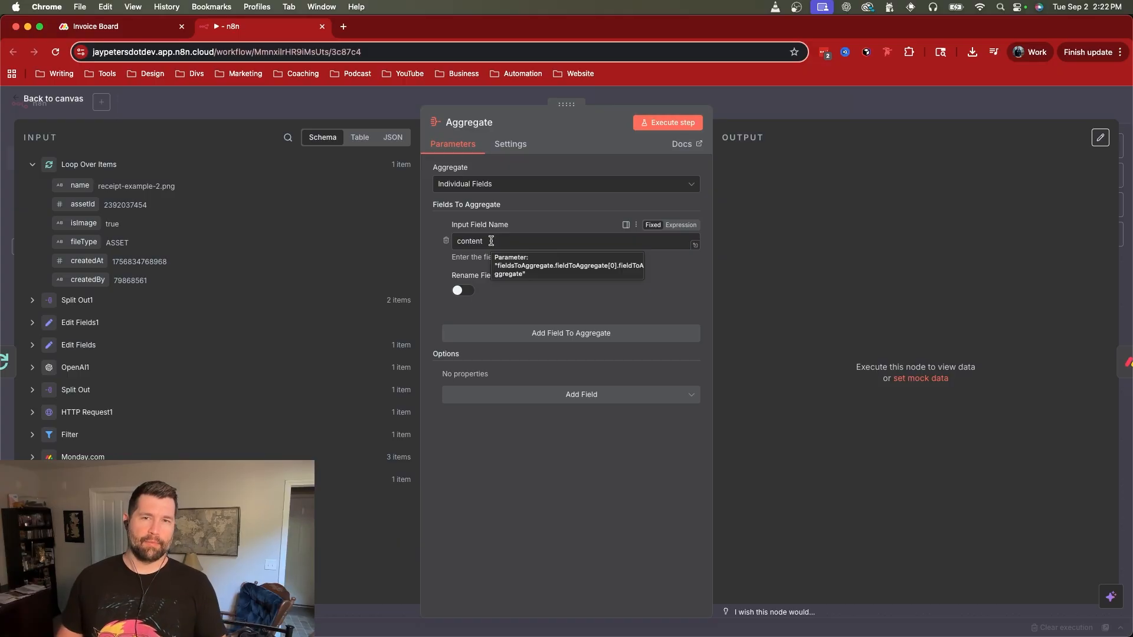
pyautogui.click(895, 106)
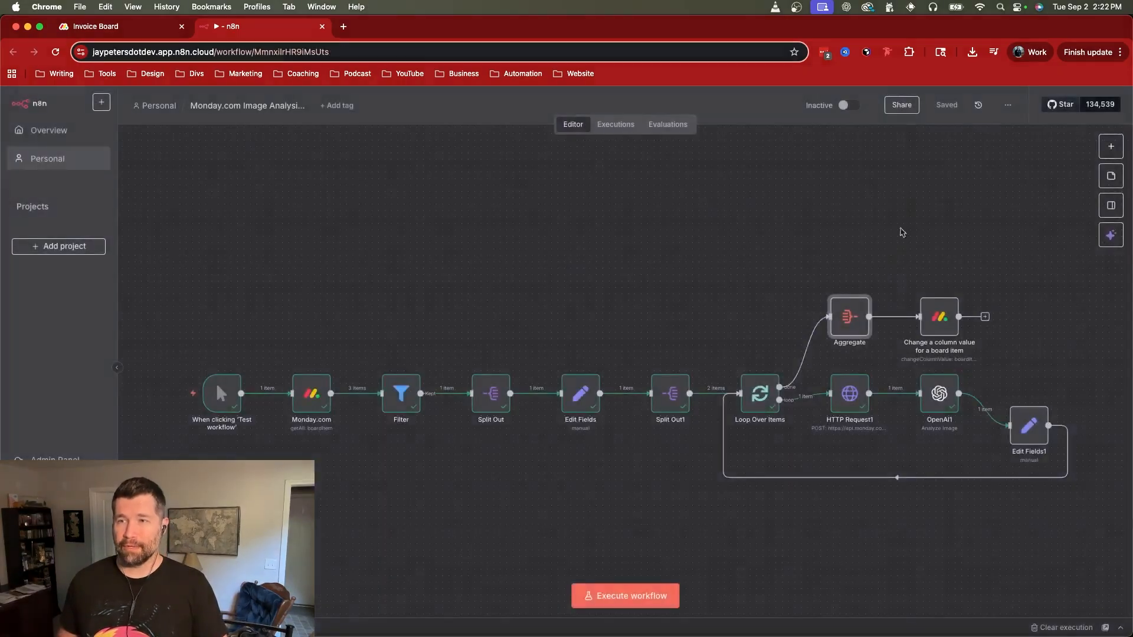
# Step: Close the receipt preview on the Invoice Board, check Item 2's Long text cell, and return to the n8n workflow
pyautogui.click(135, 30)
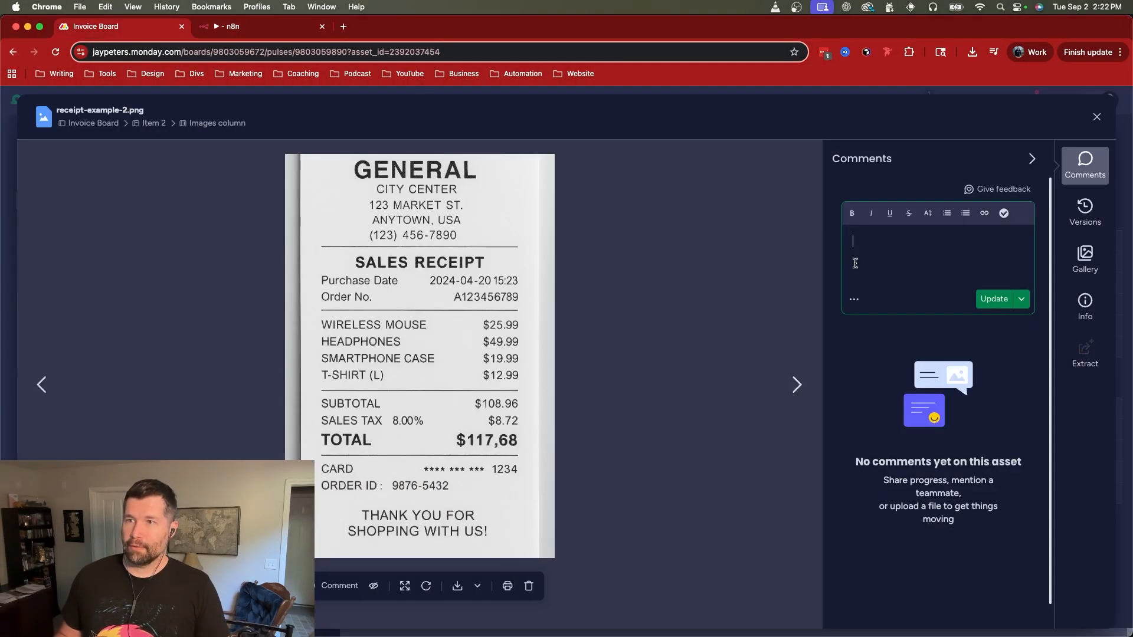
pyautogui.click(1097, 118)
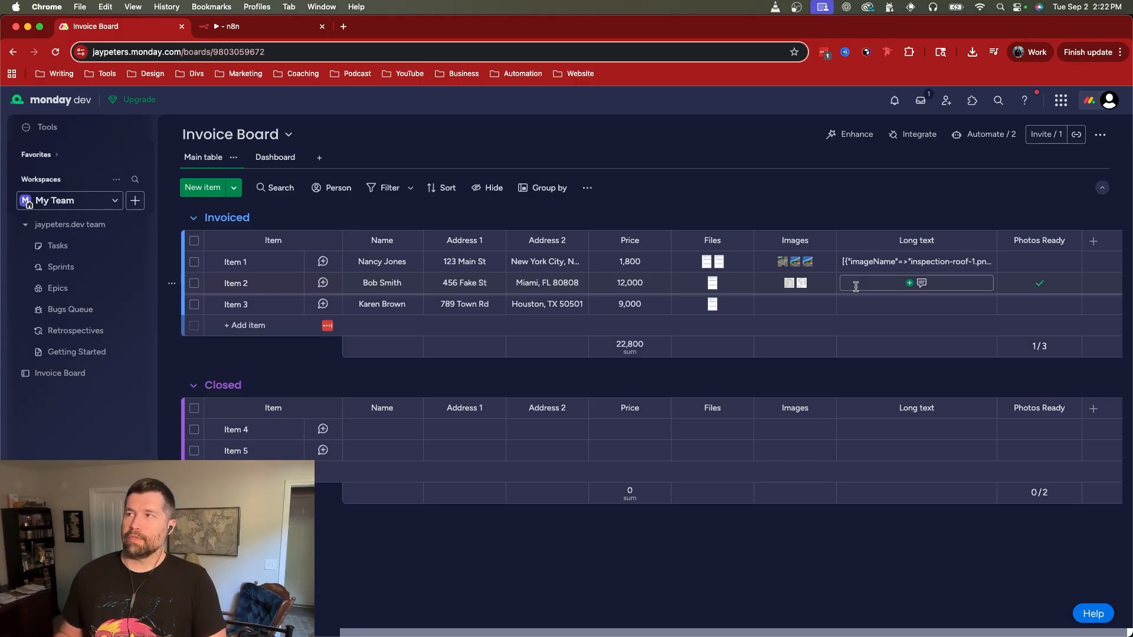
pyautogui.hotkey('ctrl', 'Tab')
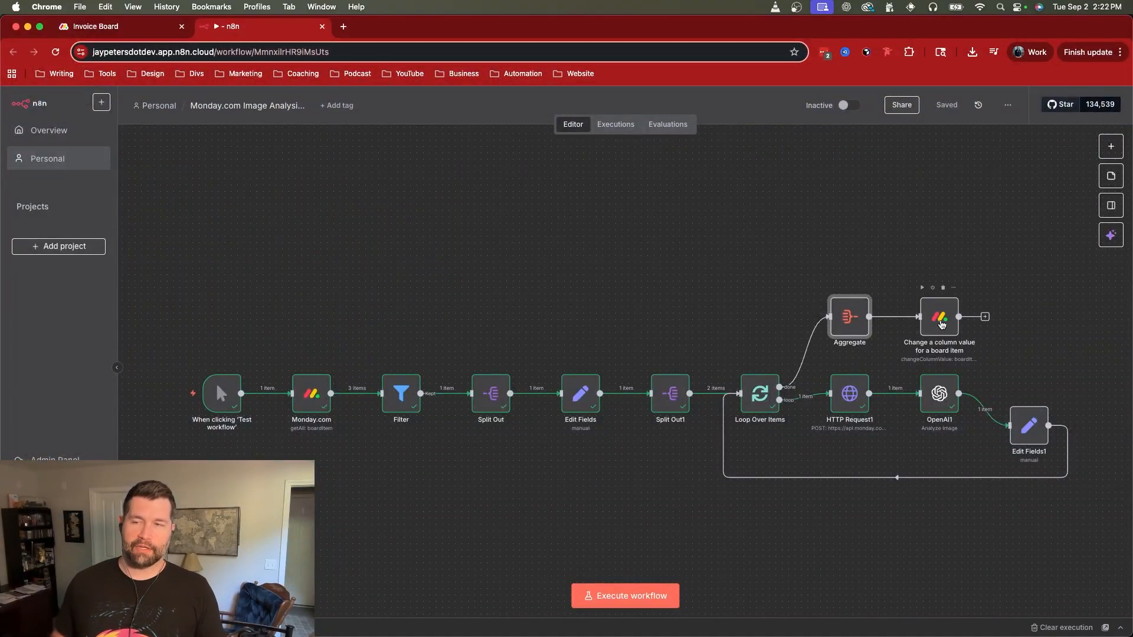
pyautogui.moveTo(920, 326)
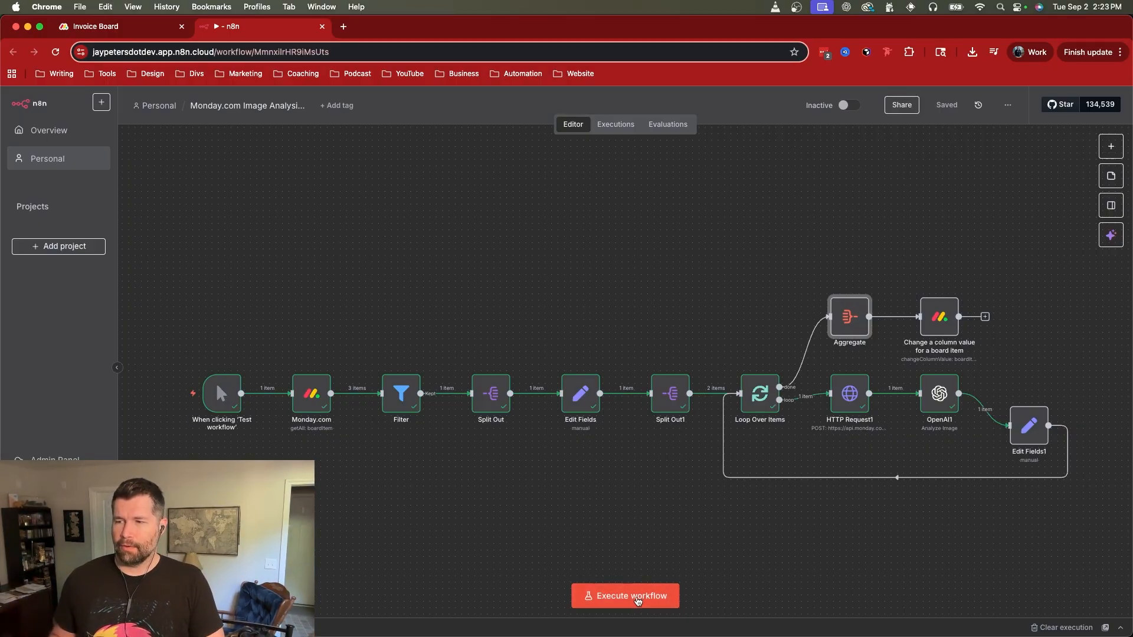
# Step: Execute the whole workflow, checking Item 2's Photos Ready cell on the Invoice Board and the HTTP Request1 node's output during the run
pyautogui.click(636, 597)
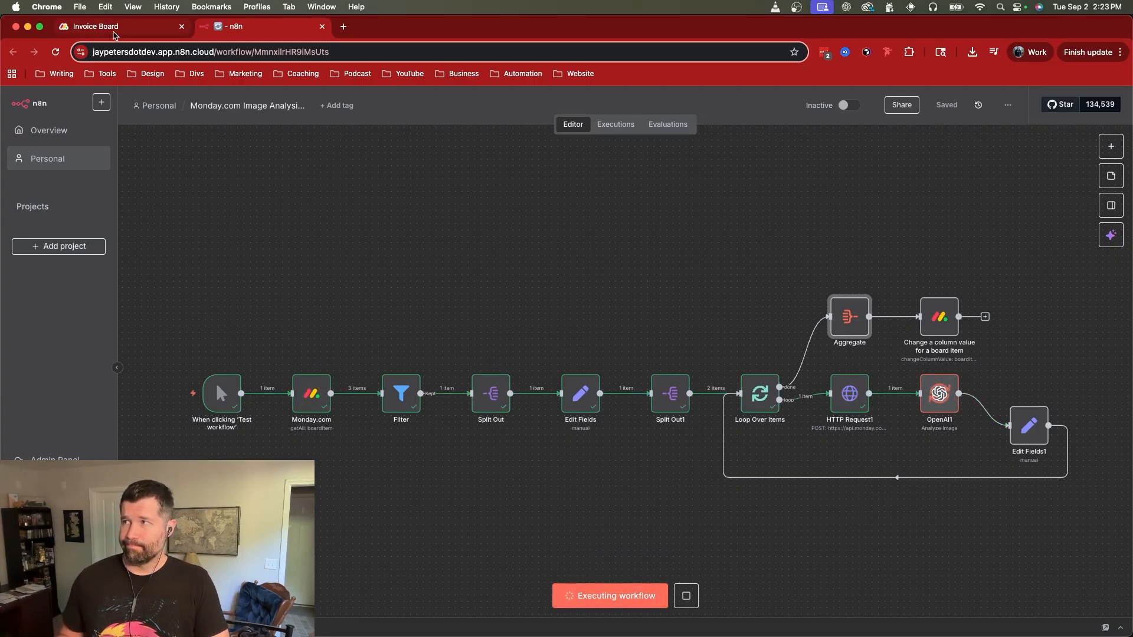
pyautogui.click(86, 26)
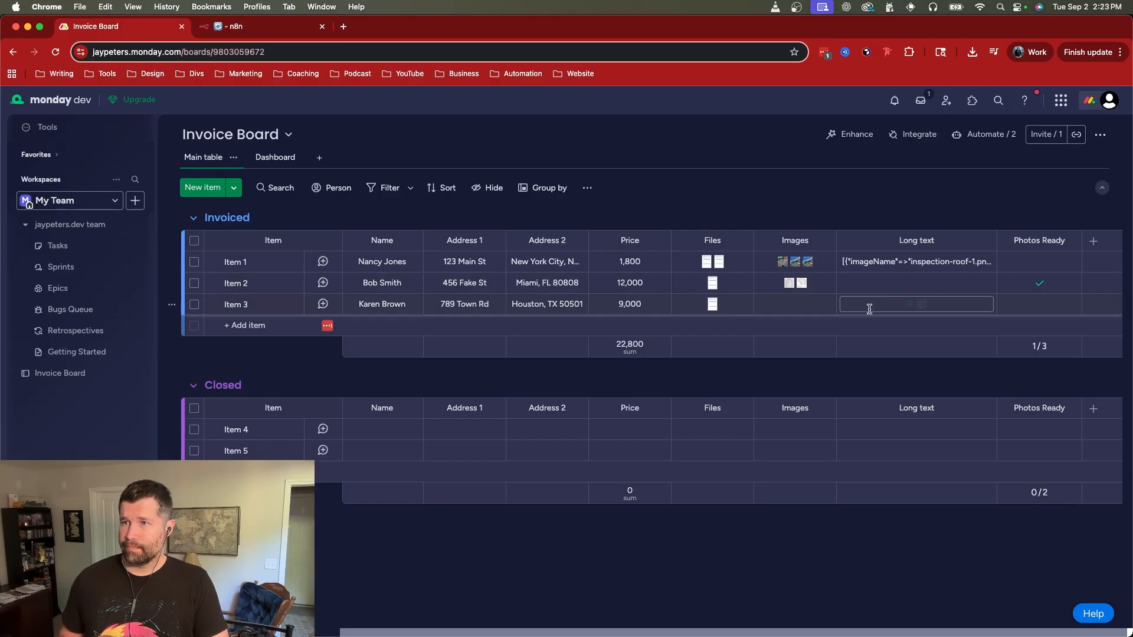
pyautogui.click(1040, 286)
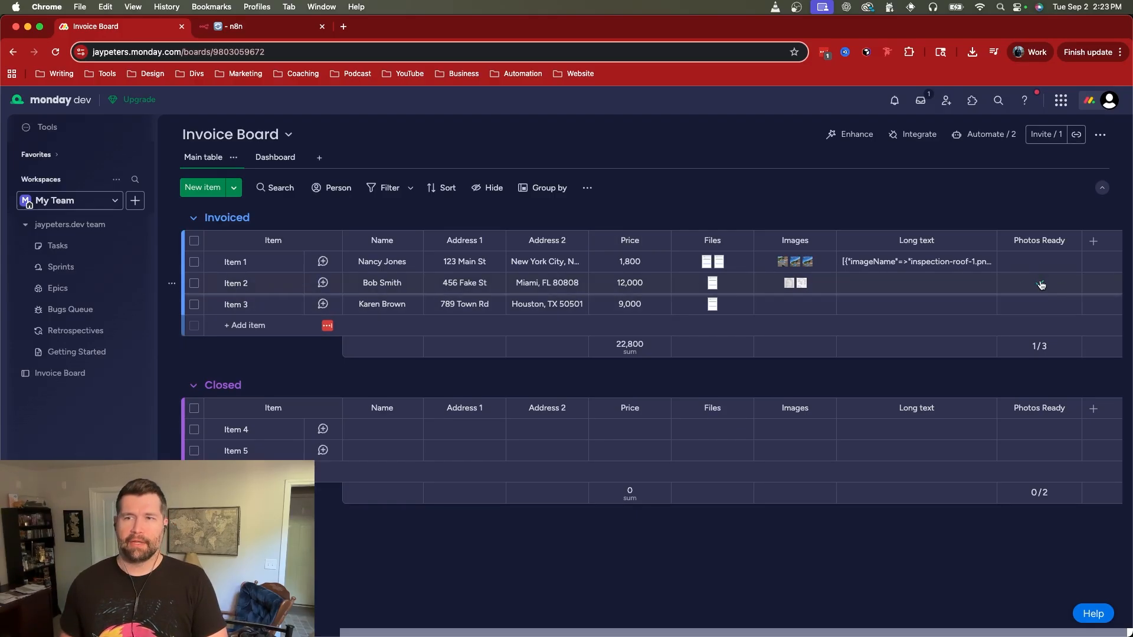
pyautogui.click(230, 27)
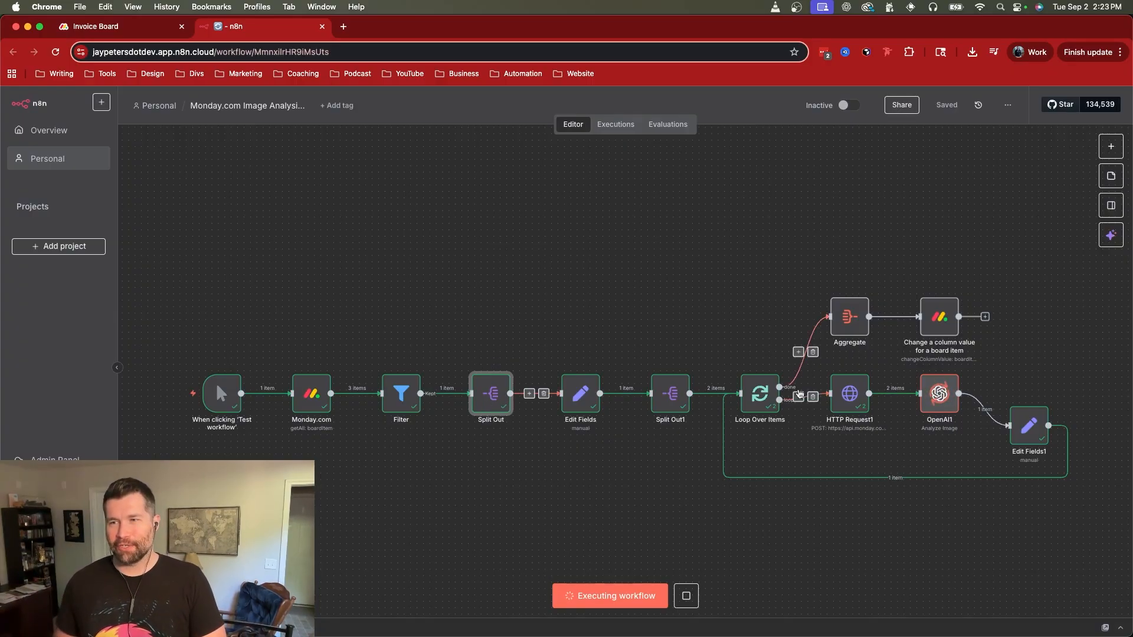
pyautogui.doubleClick(850, 393)
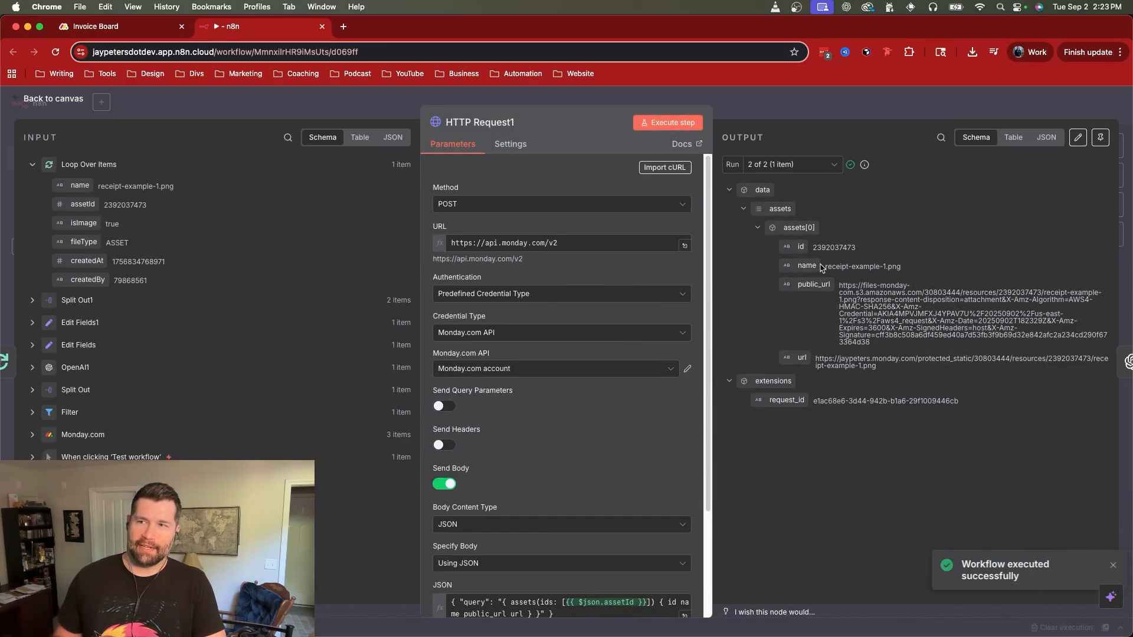
pyautogui.press('Escape')
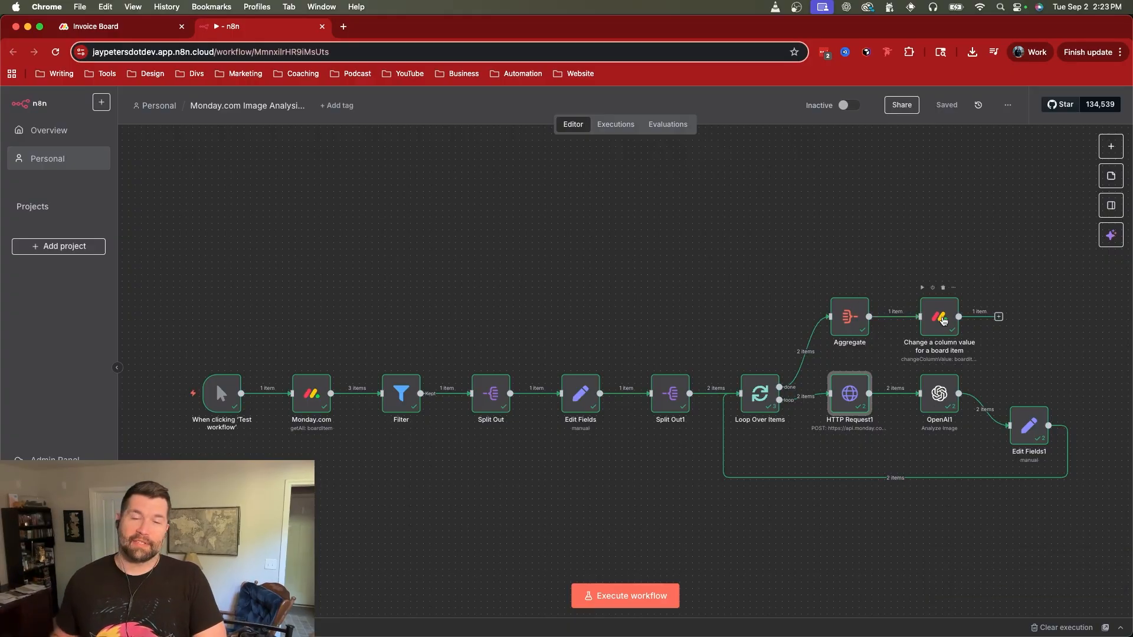
# Step: Switch to the Invoice Board in monday.com and check the receipt analysis in Item 2's Long text column
pyautogui.click(118, 26)
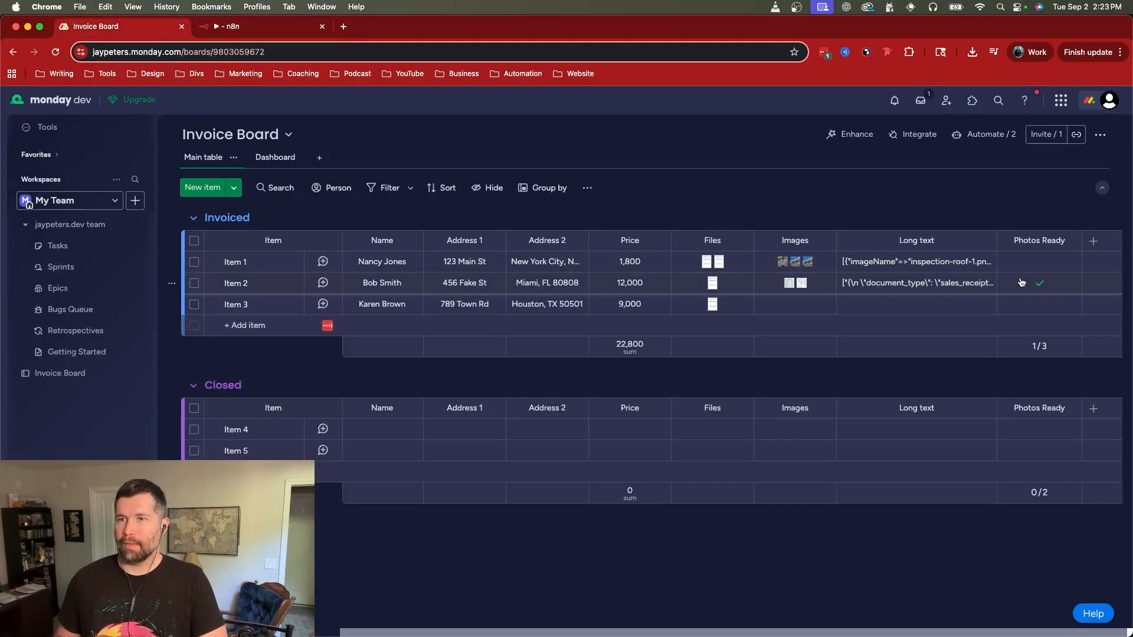
pyautogui.click(866, 282)
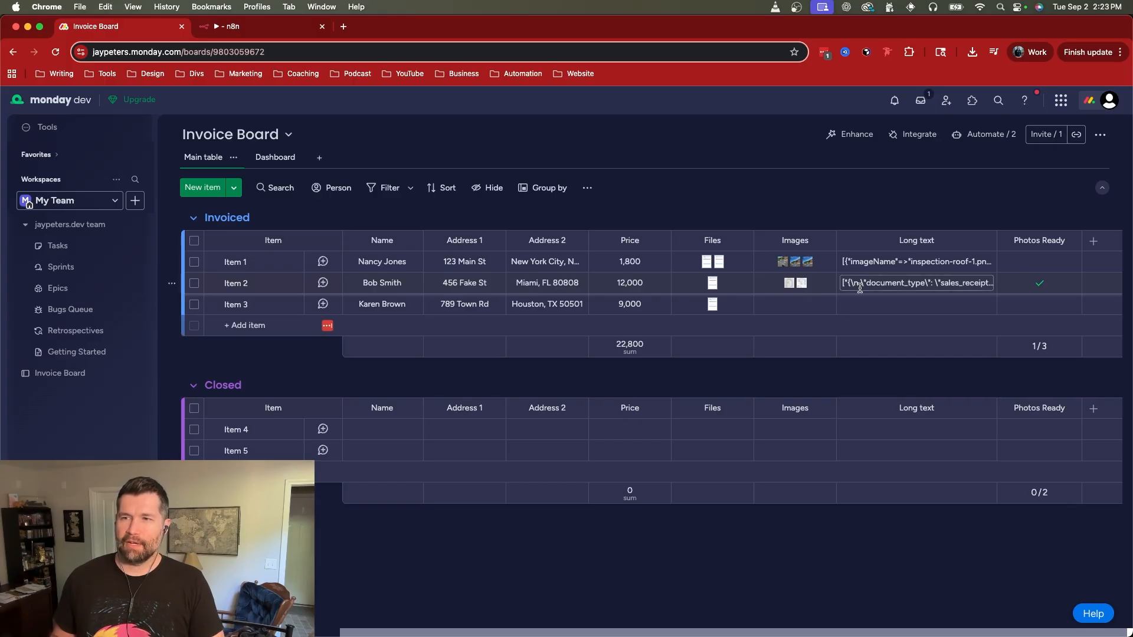
pyautogui.moveTo(895, 286)
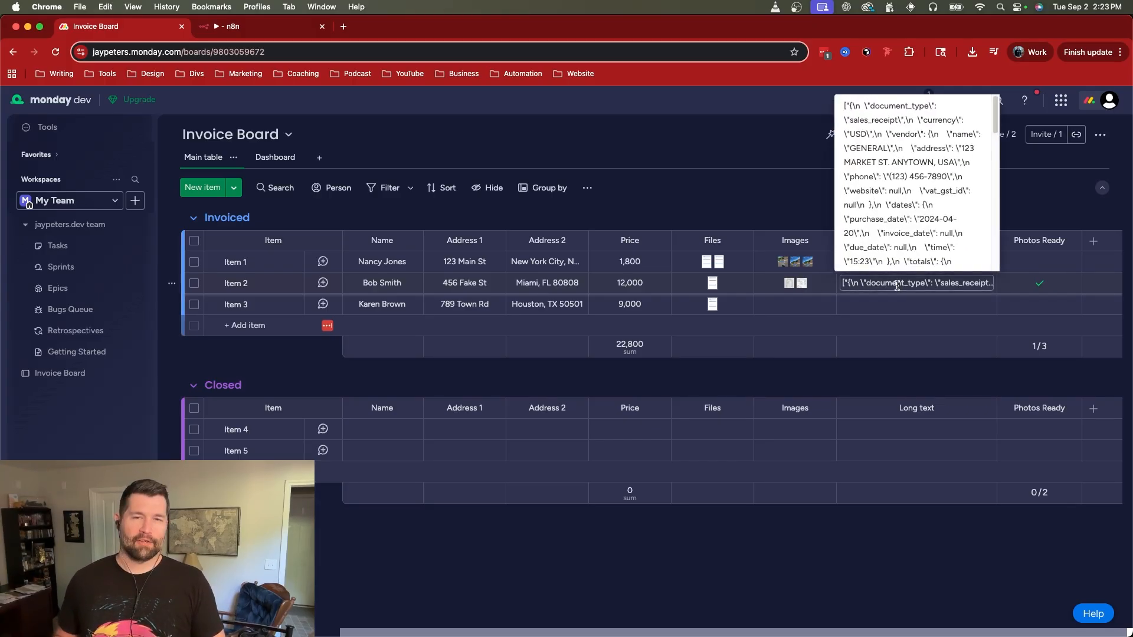
pyautogui.click(275, 29)
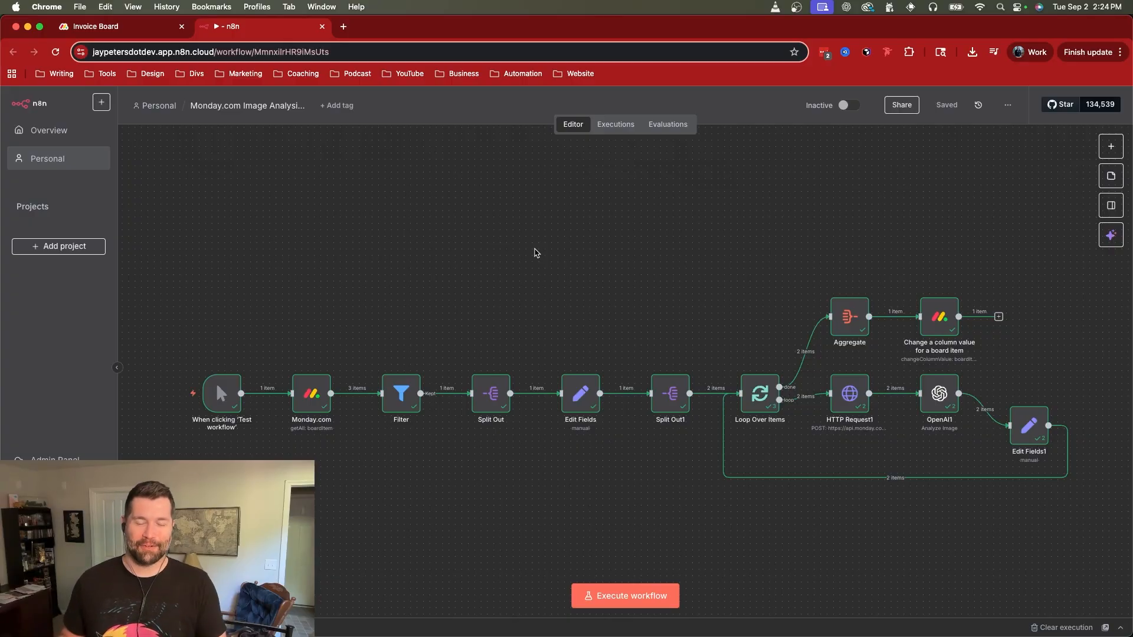
pyautogui.click(121, 27)
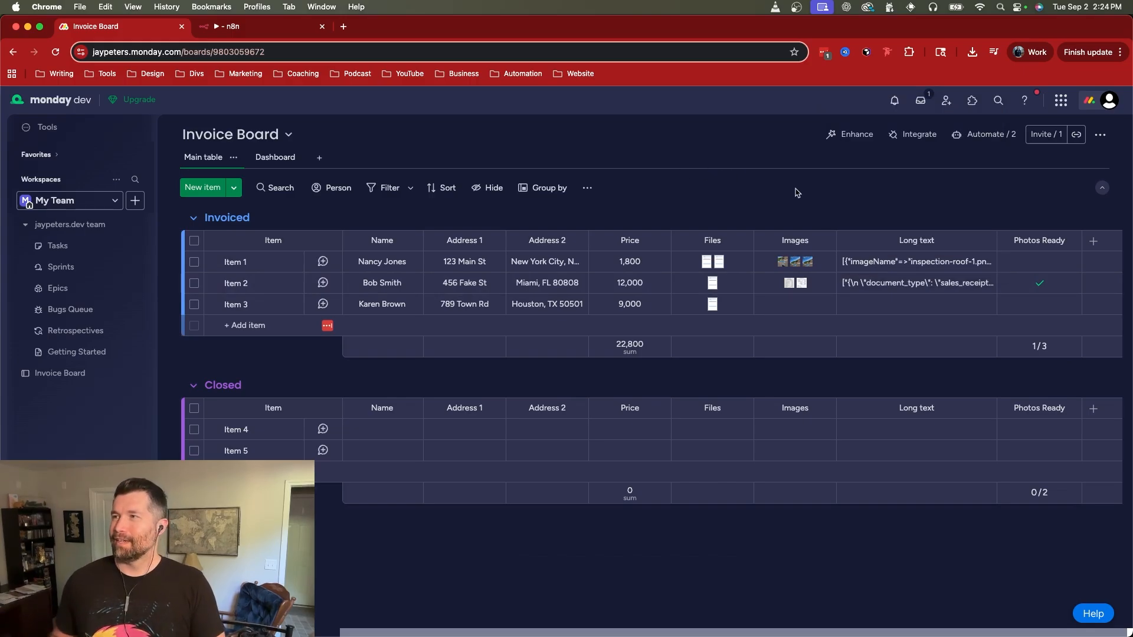
pyautogui.click(306, 33)
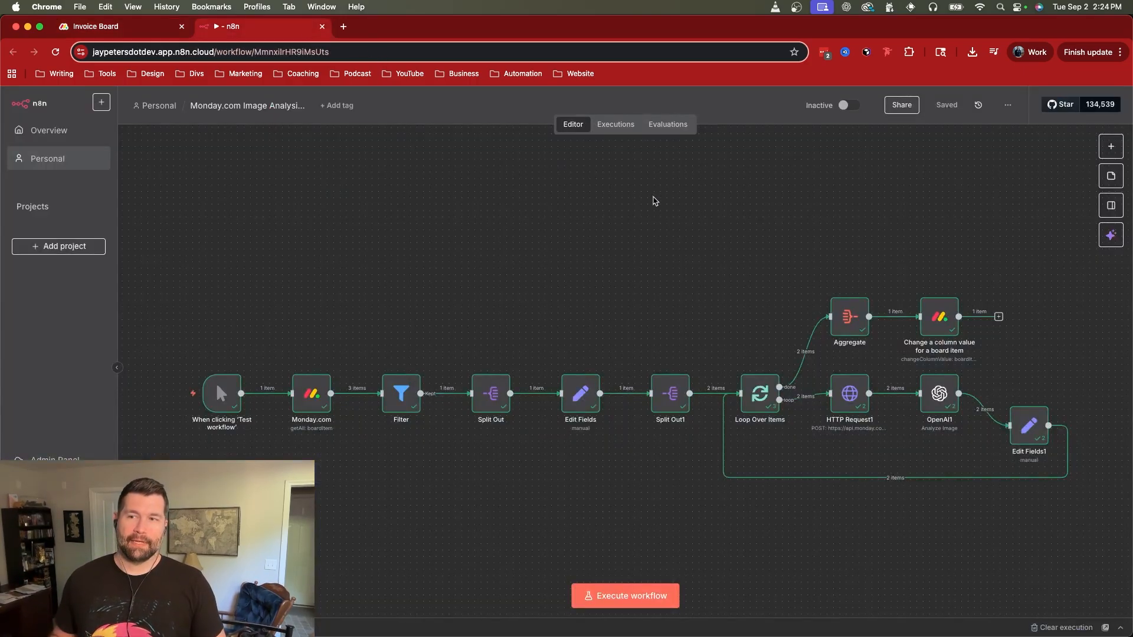